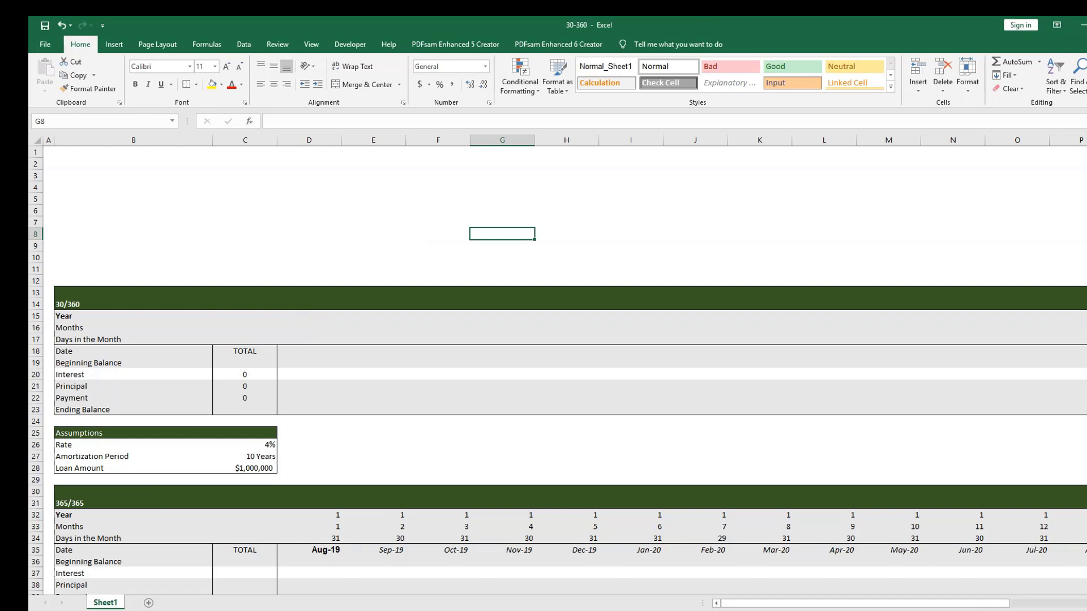
# Enter 1 as the first month in D16 and =D16+1 in E16.
pyautogui.press('Down')
pyautogui.press('Down')
pyautogui.press('Down')
pyautogui.press('Down')
pyautogui.press('Down')
pyautogui.press('Down')
pyautogui.press('Down')
pyautogui.press('Down')
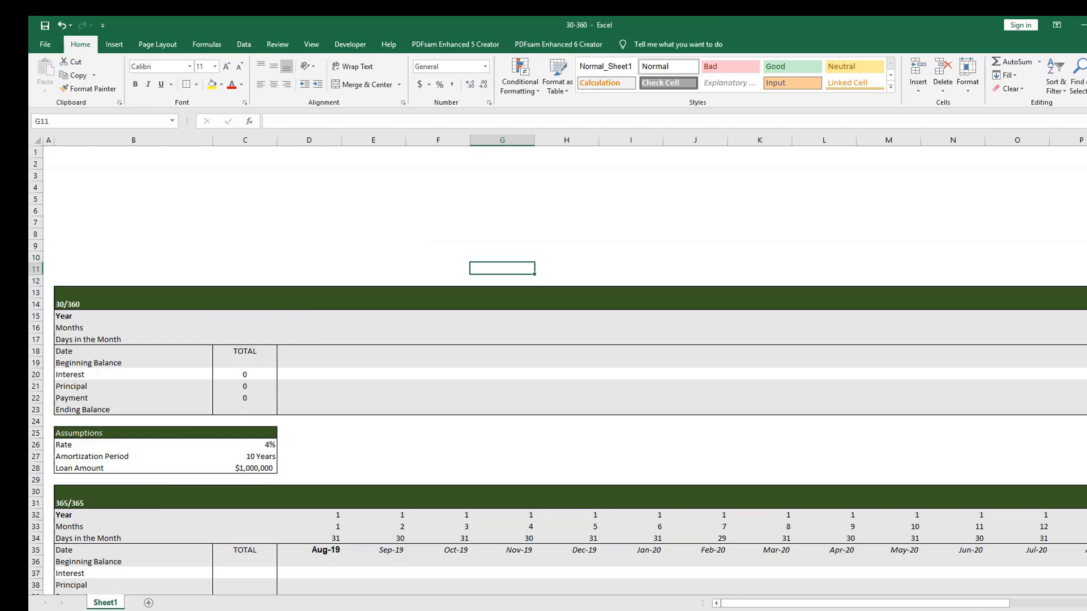
pyautogui.click(134, 328)
pyautogui.press('Right')
pyautogui.press('Right')
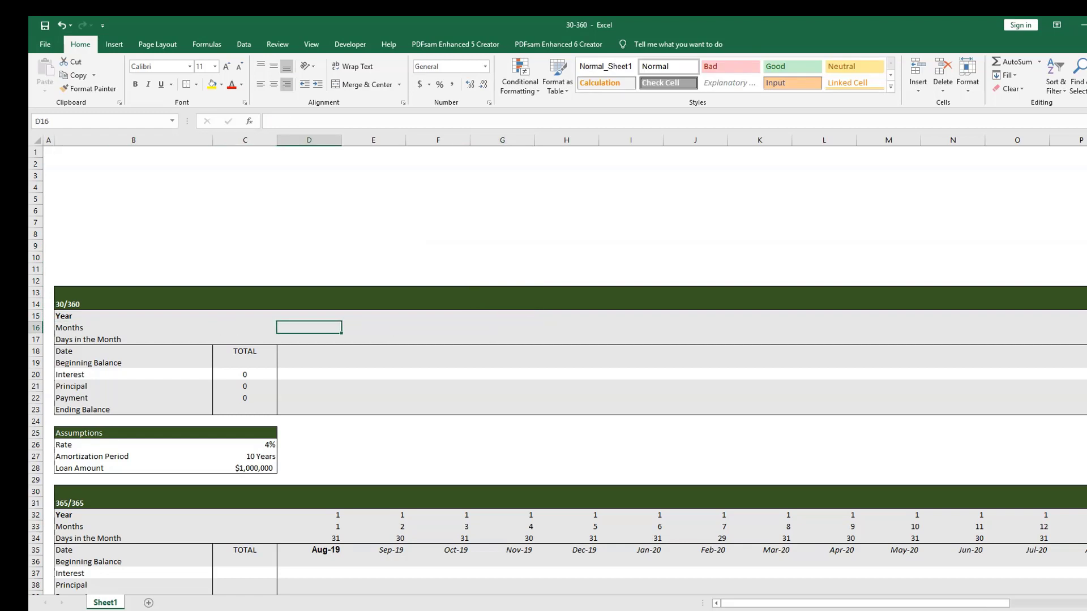
pyautogui.write('1')
pyautogui.press('Right')
pyautogui.write('=')
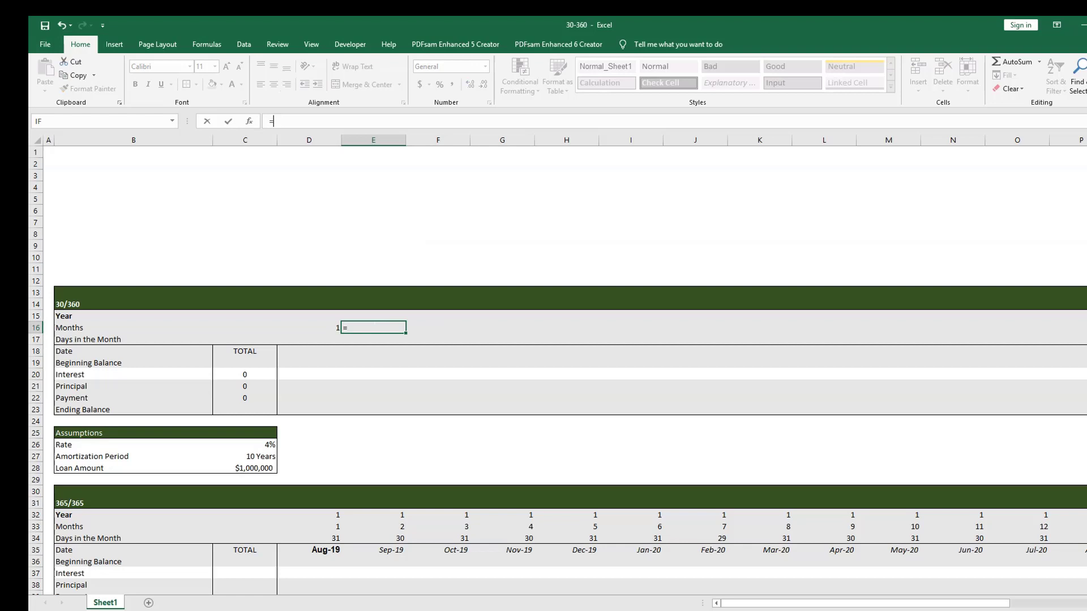
pyautogui.press('Left')
pyautogui.write('+1')
pyautogui.hotkey('ctrl', 'Return')
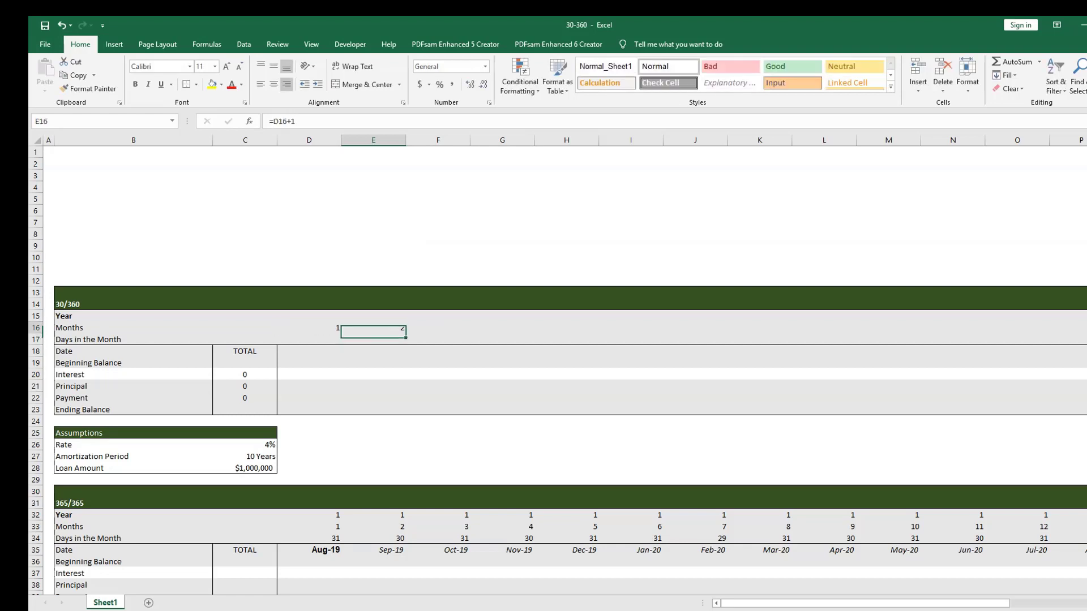
# Copy the month-increment formula across the Months row so it runs to month 120.
pyautogui.hotkey('ctrl', 'c')
pyautogui.hotkey('ctrl', 'shift', 'Right')
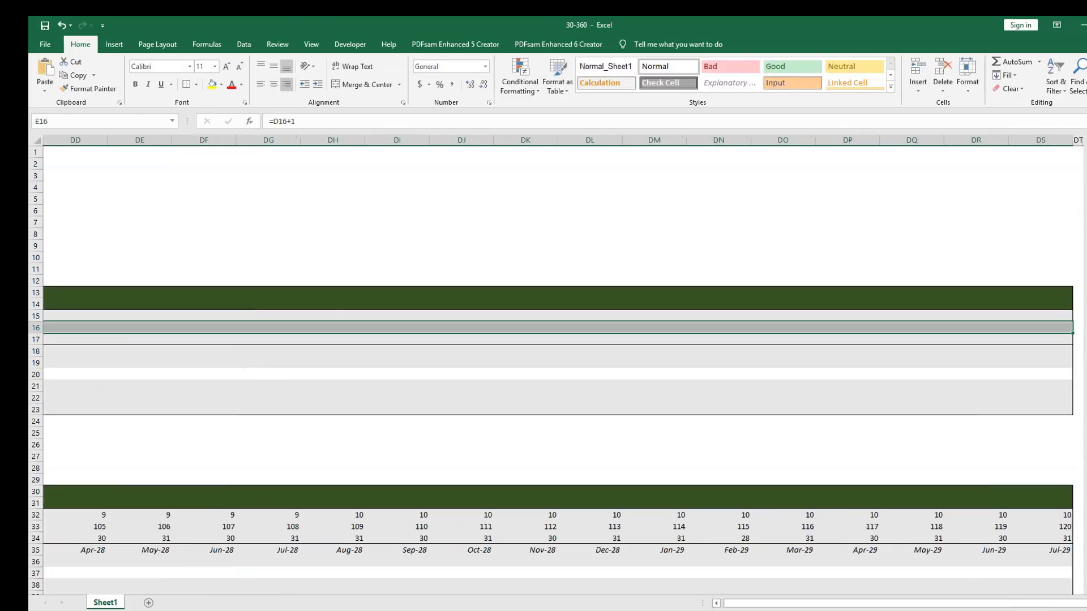
pyautogui.hotkey('ctrl', 'v')
pyautogui.hotkey('ctrl', 'Left')
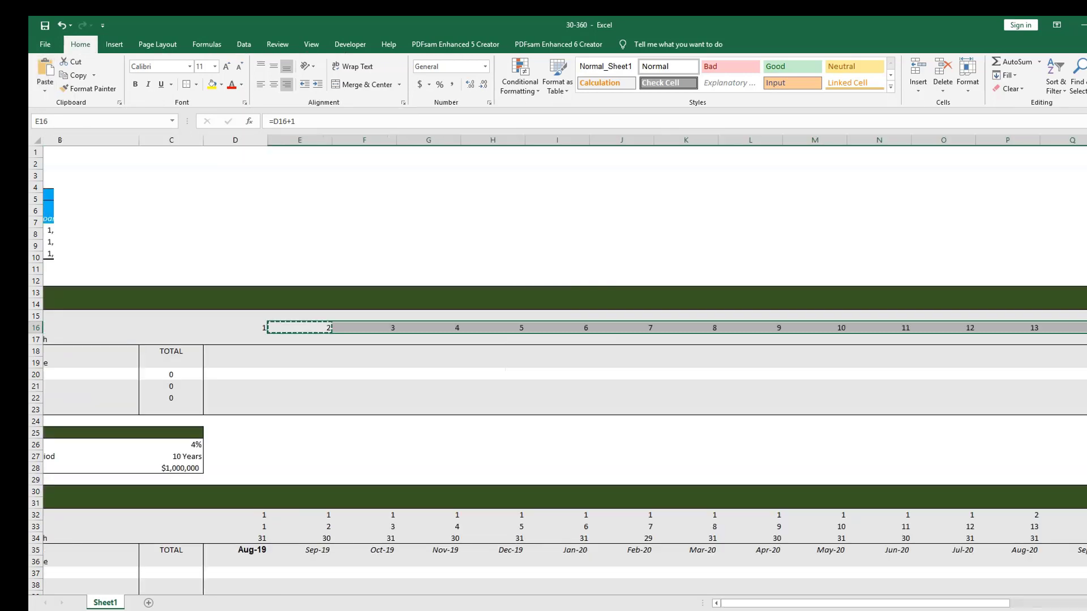
pyautogui.press('Right')
pyautogui.press('Right')
pyautogui.press('Right')
pyautogui.press('Escape')
pyautogui.press('Left')
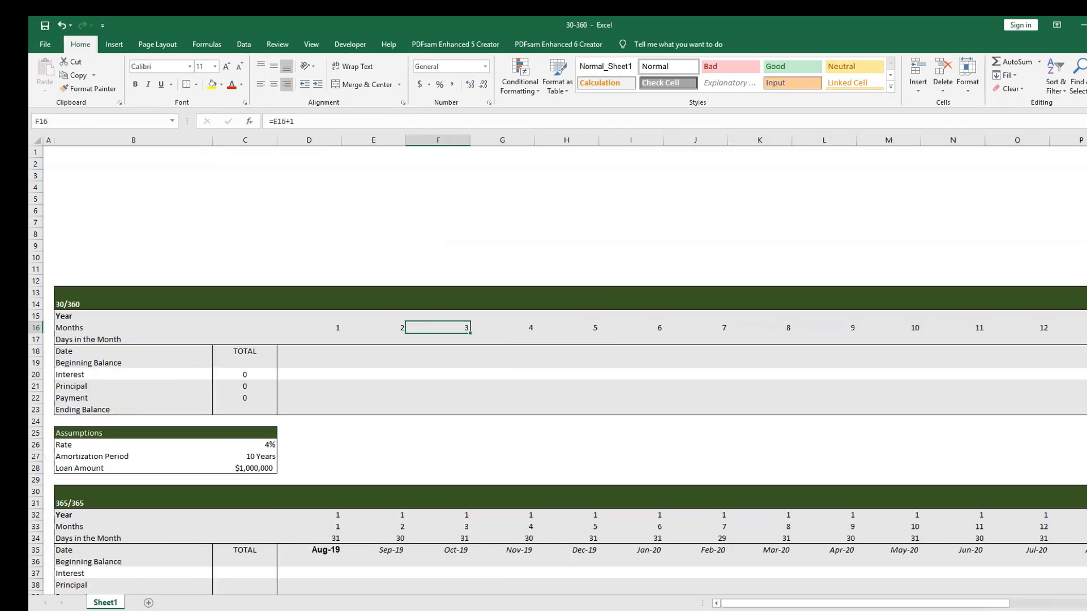
pyautogui.press('Left')
pyautogui.hotkey('ctrl', 'Right')
pyautogui.hotkey('ctrl', 'Left')
pyautogui.hotkey('ctrl', 'Left')
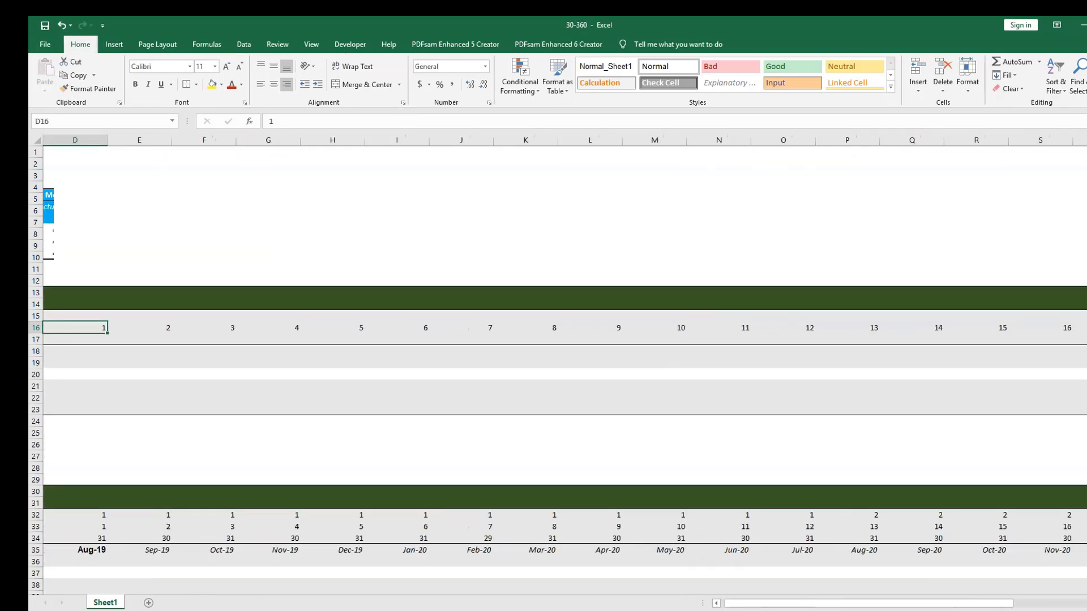
pyautogui.press('Right')
pyautogui.press('Right')
# Enter =ROUNDUP(D16/12,0) in D15 as the first Year value.
pyautogui.press('Up')
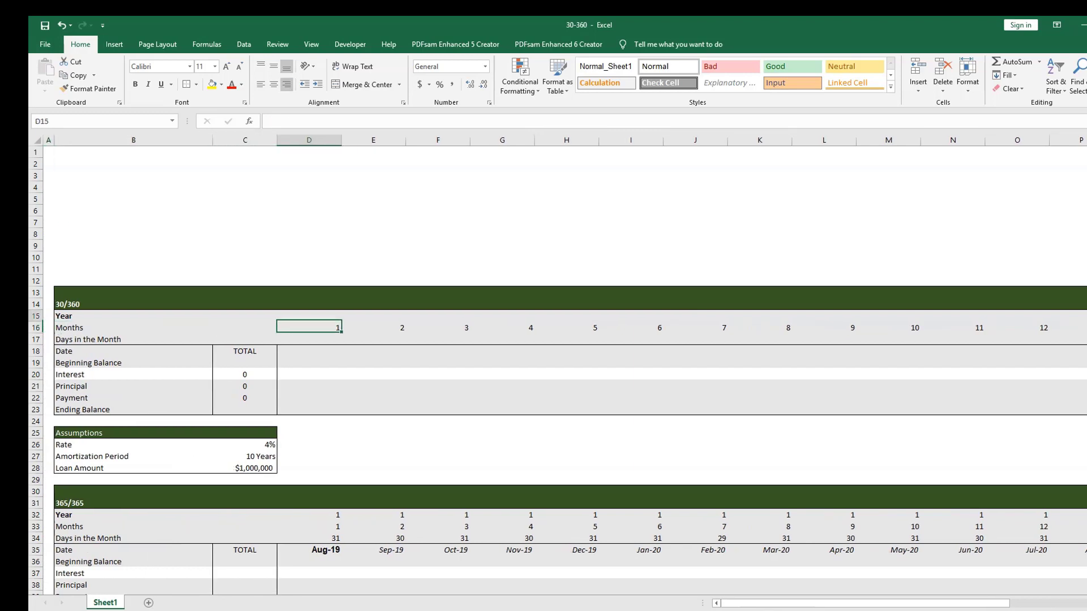
pyautogui.write('=ROUNDU')
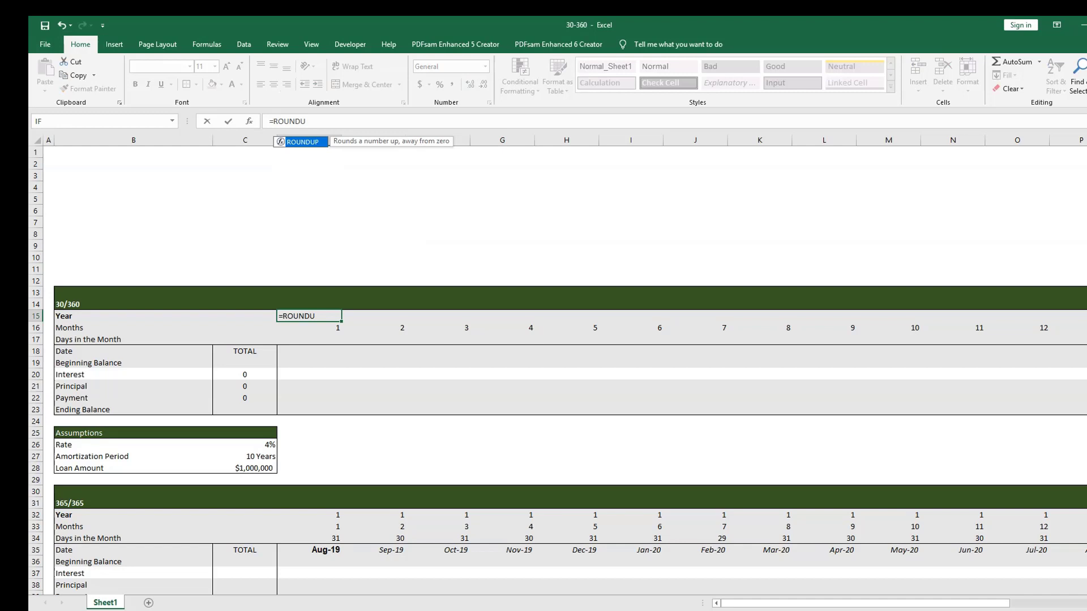
pyautogui.press('Tab')
pyautogui.press('Down')
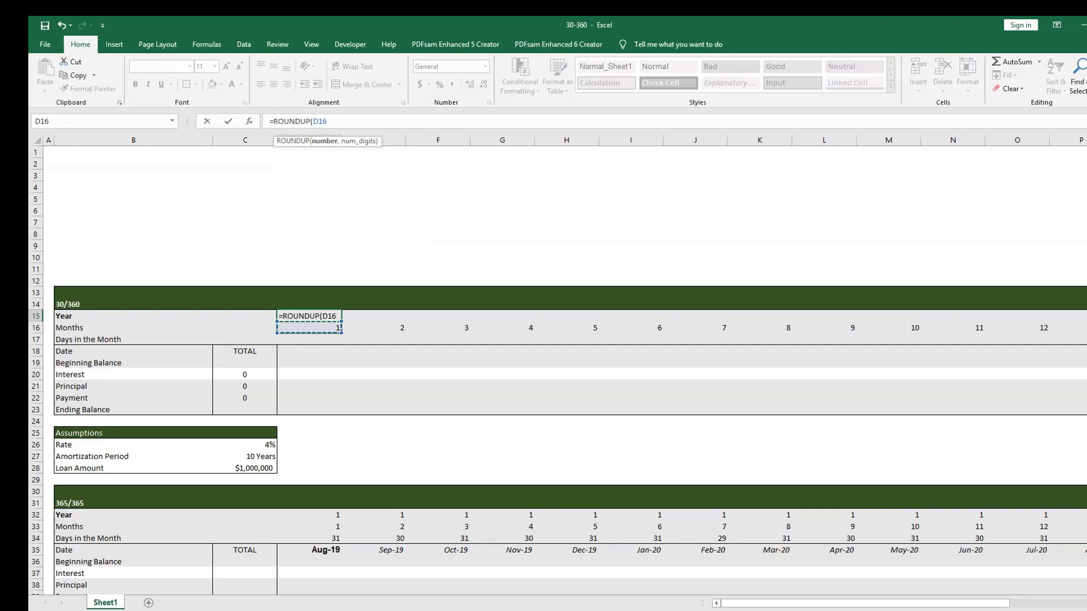
pyautogui.write('/12,0)')
pyautogui.press('Return')
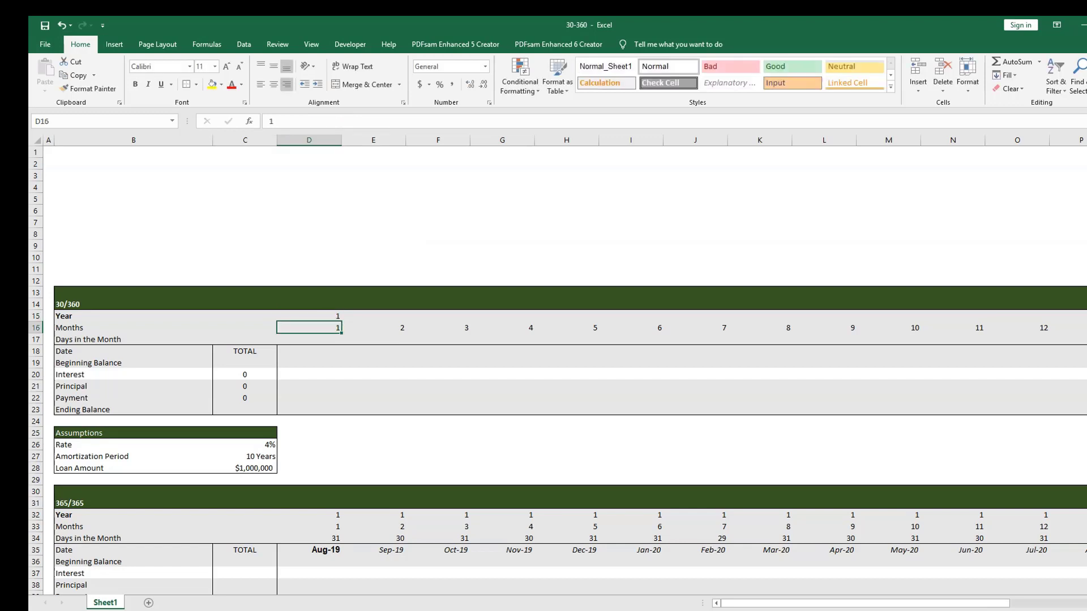
# Copy the ROUNDUP year formula across row 15 through month 120.
pyautogui.click(309, 316)
pyautogui.hotkey('ctrl', 'c')
pyautogui.hotkey('ctrl', 'shift', 'Right')
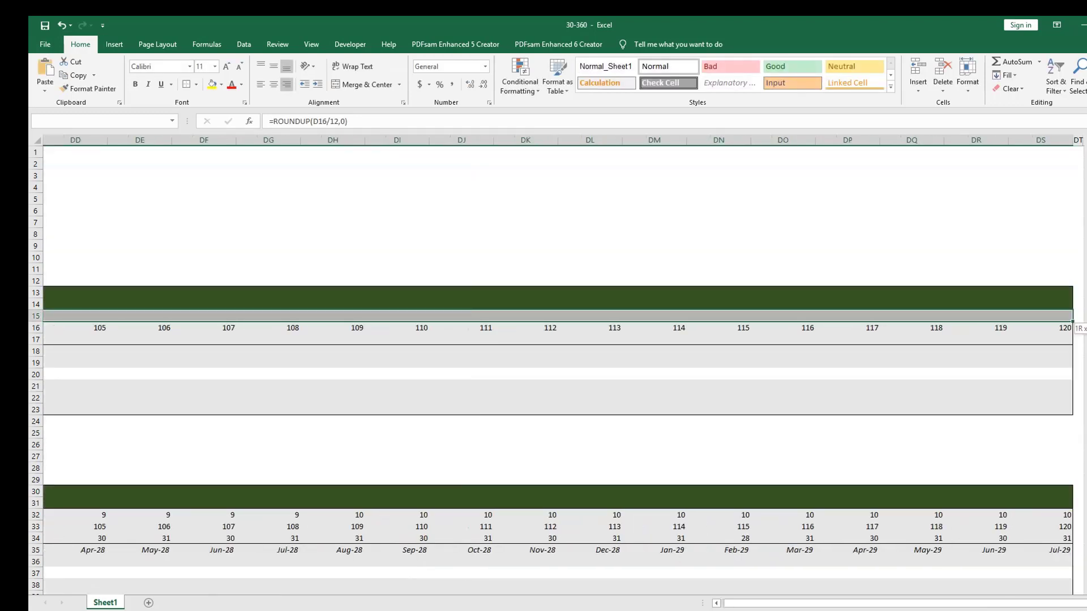
pyautogui.hotkey('ctrl', 'v')
pyautogui.hotkey('ctrl', 'BackSpace')
pyautogui.press('Left')
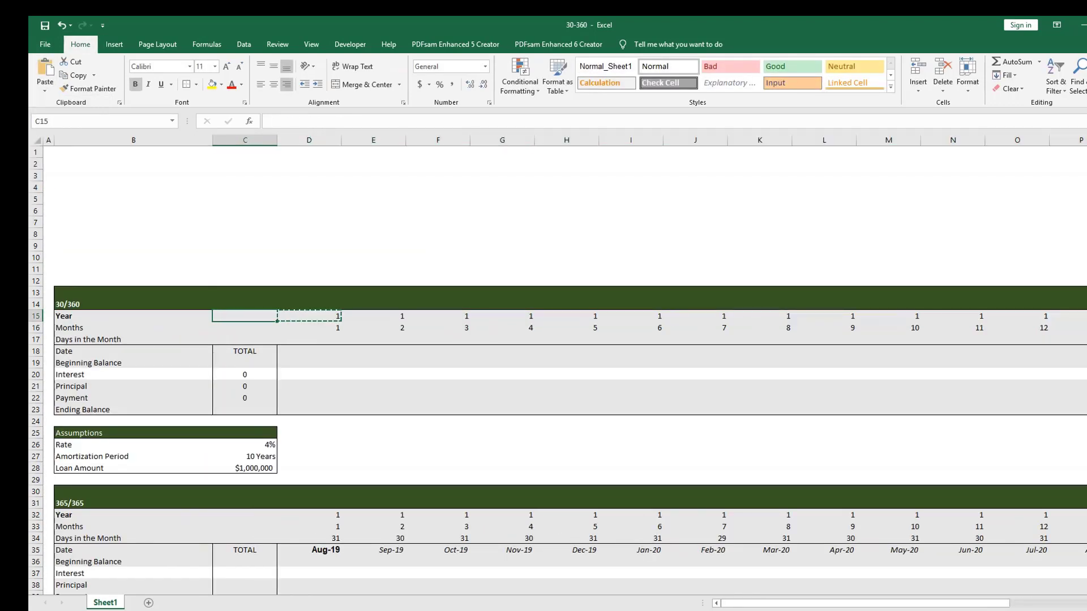
pyautogui.press('Escape')
pyautogui.press('Right')
pyautogui.press('Down')
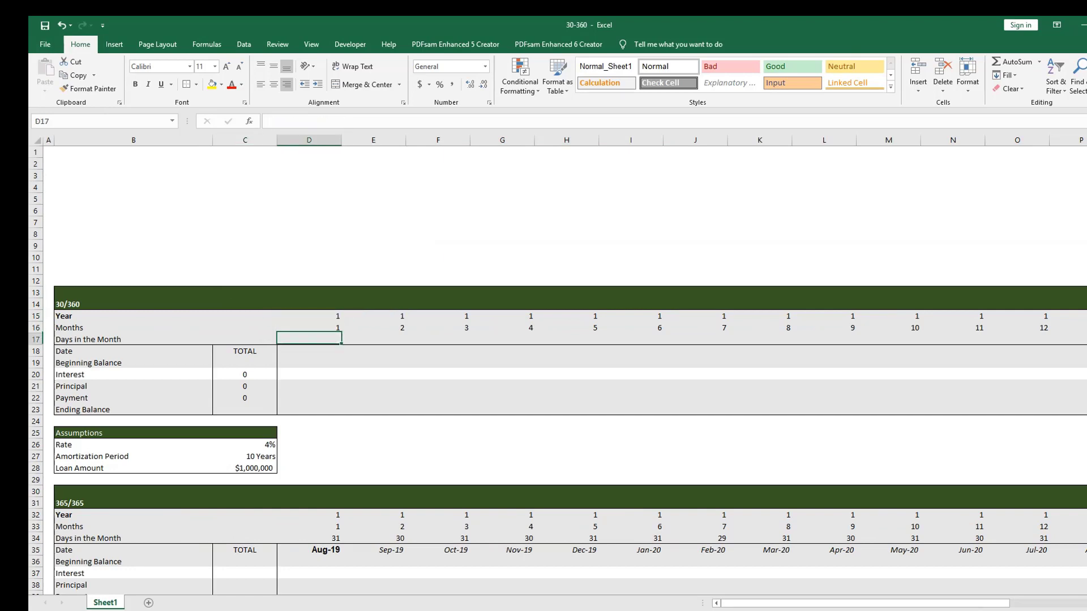
pyautogui.press('Down')
pyautogui.press('Down')
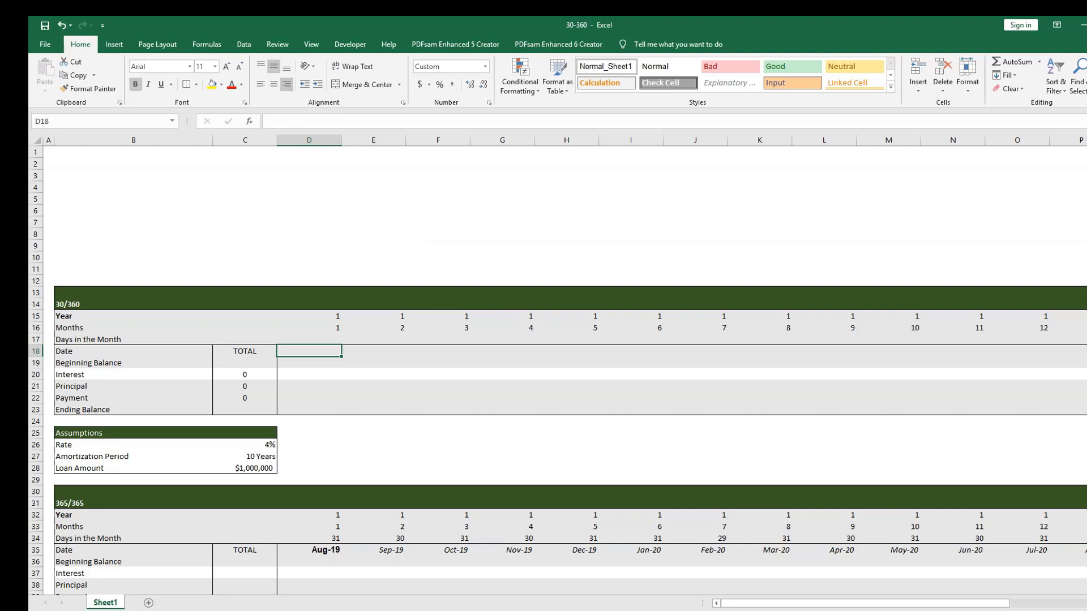
# Enter 8/1/2019 in D18 and =EDATE(D18,1) in E18 for the next month.
pyautogui.write('8/1/')
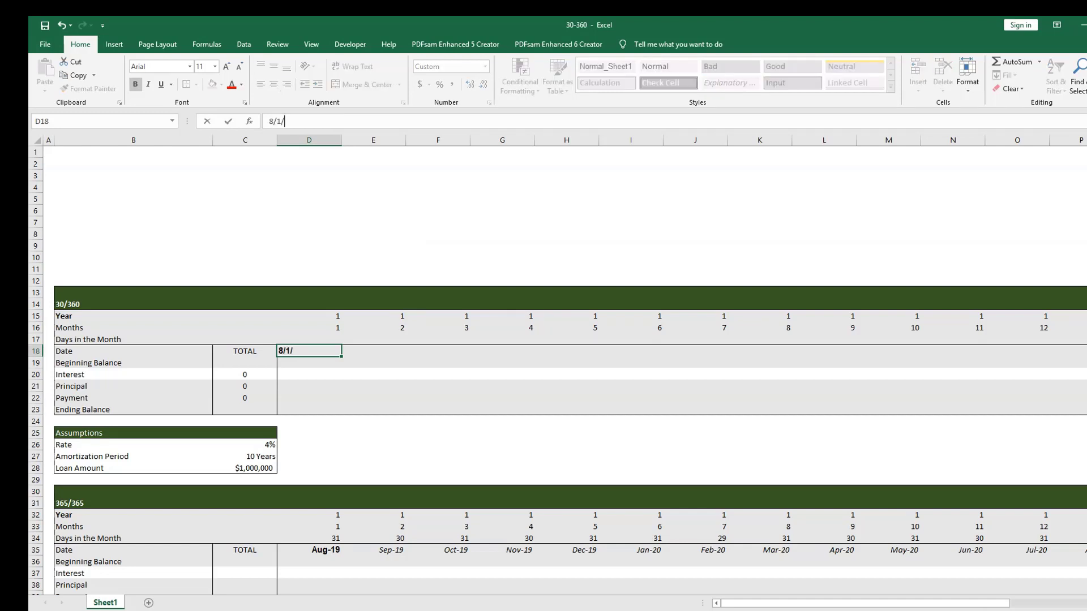
pyautogui.write('2019')
pyautogui.press('Tab')
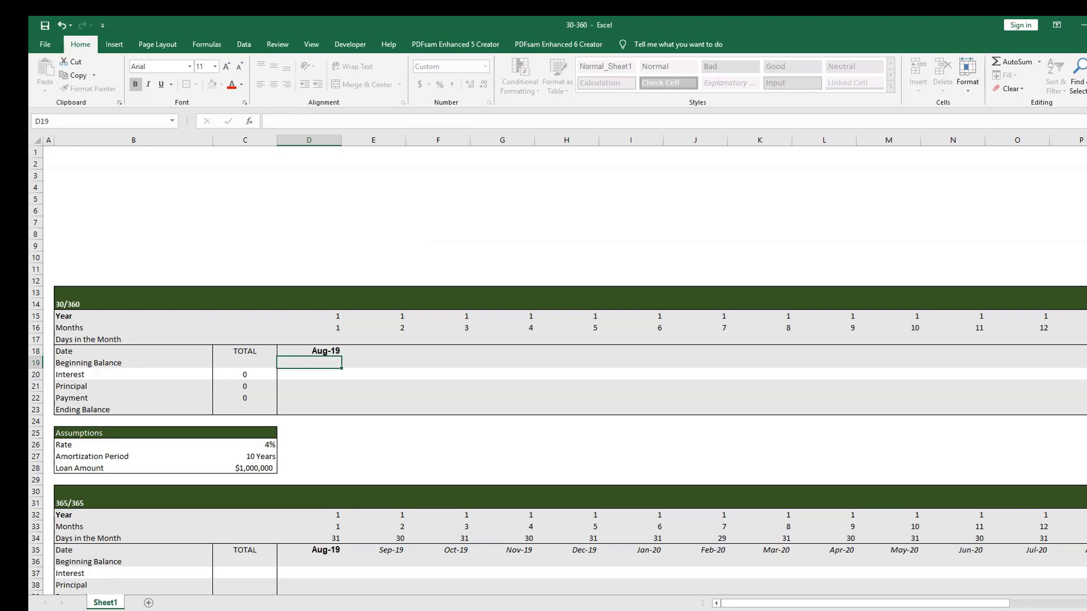
pyautogui.write('=EDATE(')
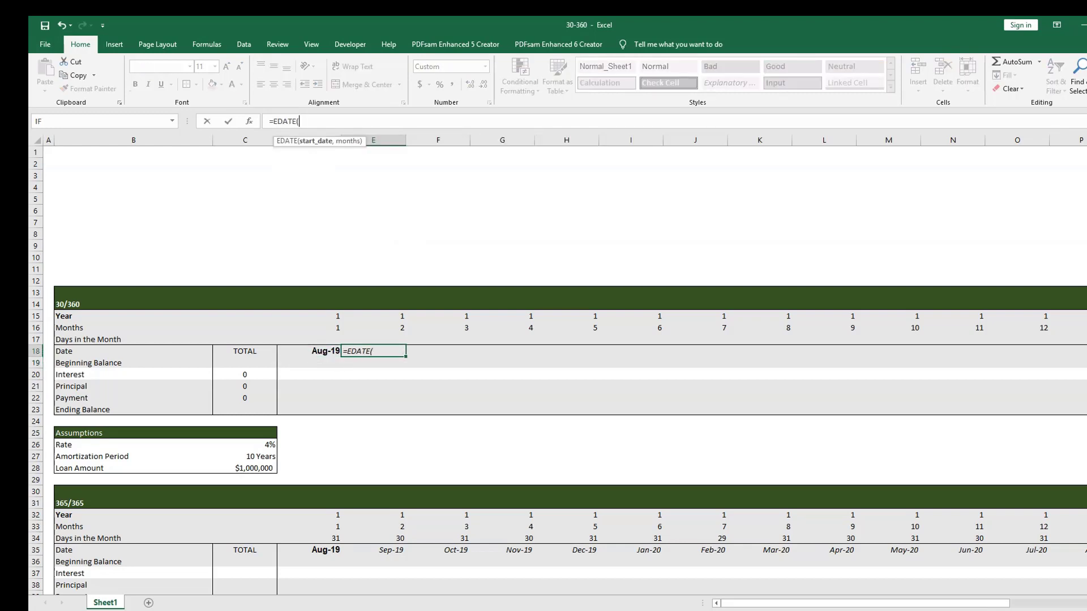
pyautogui.press('Left')
pyautogui.write(',')
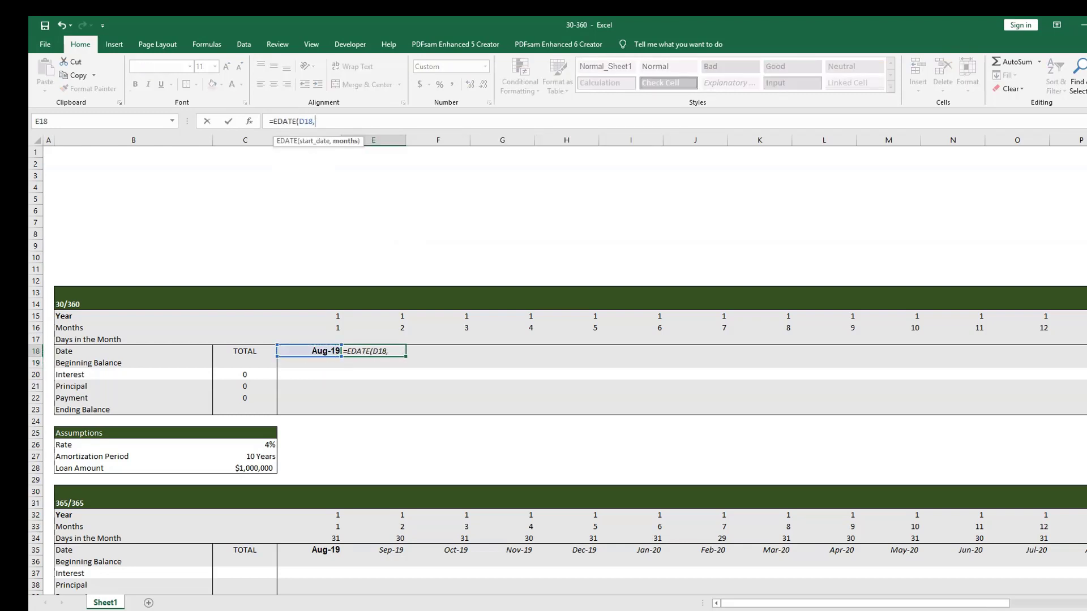
pyautogui.write('1)')
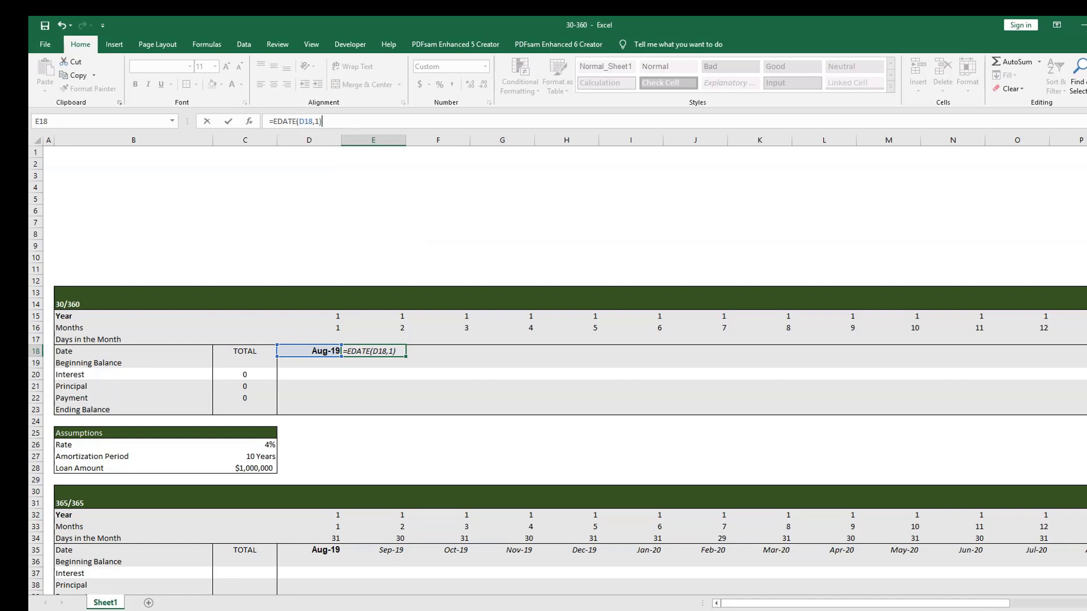
pyautogui.press('Return')
# Copy the EDATE date formula across the Date row to the last month.
pyautogui.click(373, 351)
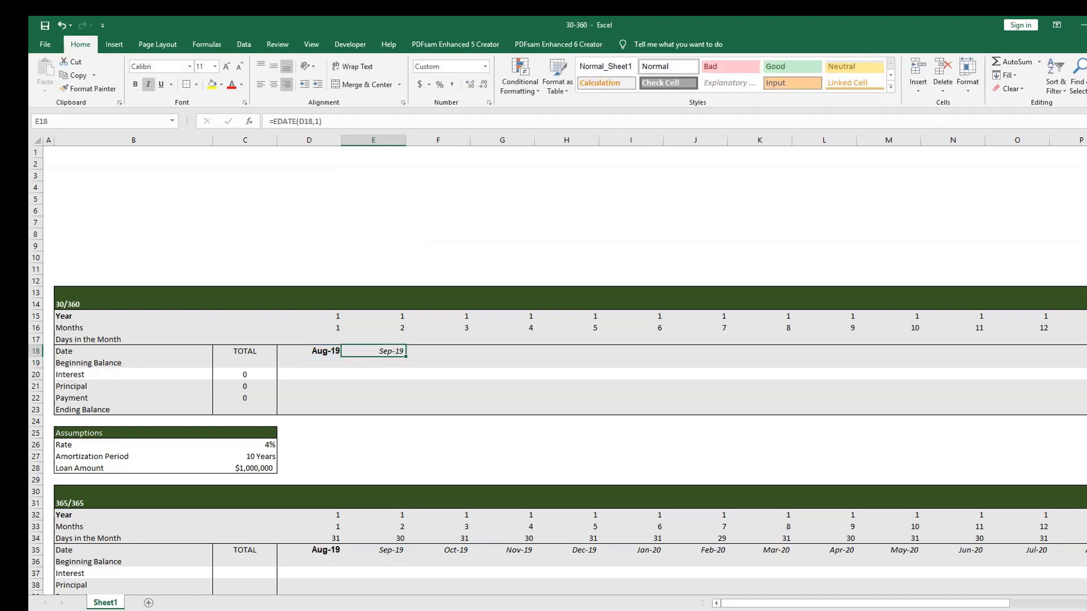
pyautogui.hotkey('ctrl', 'c')
pyautogui.hotkey('ctrl', 'shift', 'Right')
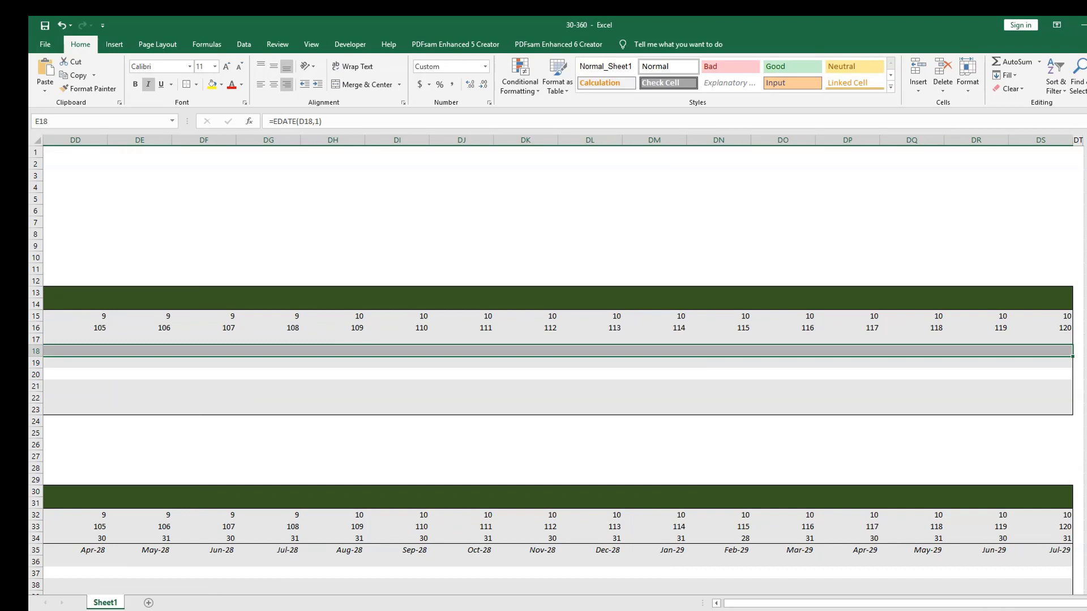
pyautogui.hotkey('ctrl', 'v')
pyautogui.press('Left')
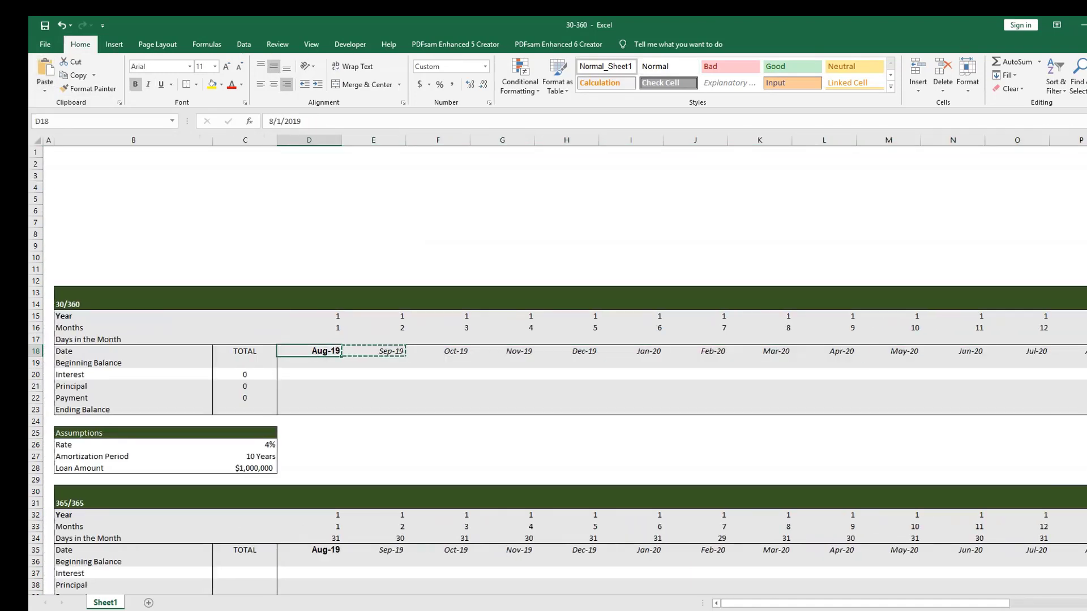
pyautogui.press('Escape')
# Enter =DAY(EOMONTH(D18,0)) in D17 to get the first month's day count.
pyautogui.click(310, 340)
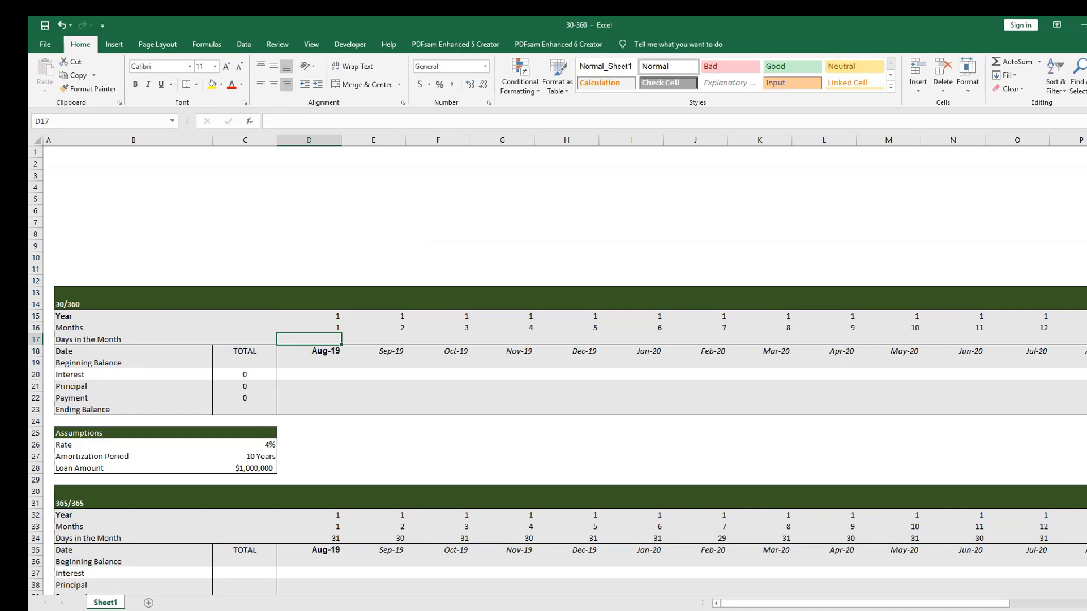
pyautogui.write('=DAY')
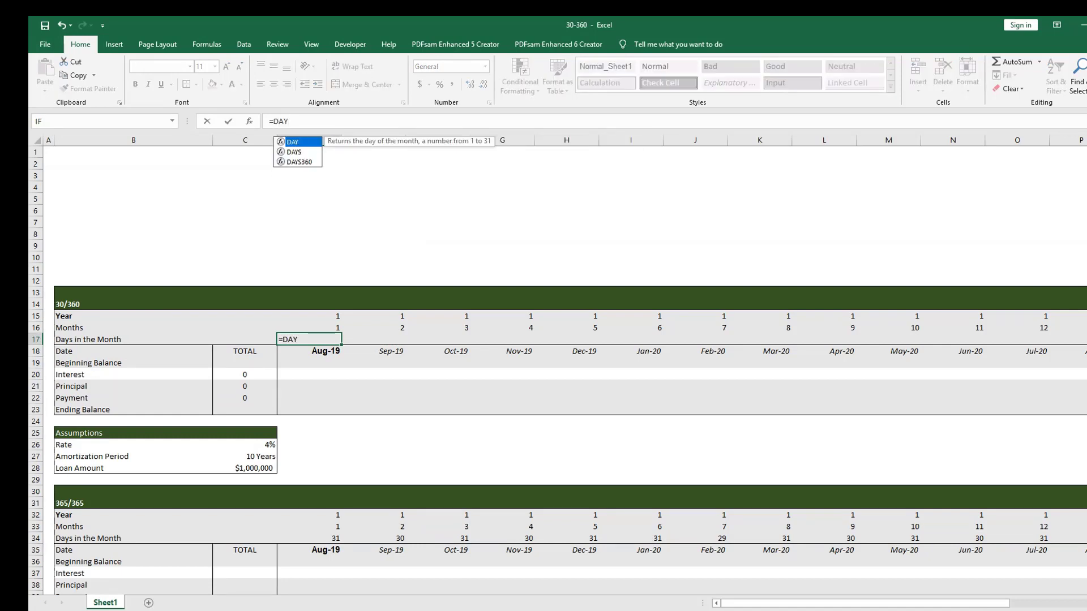
pyautogui.write('(')
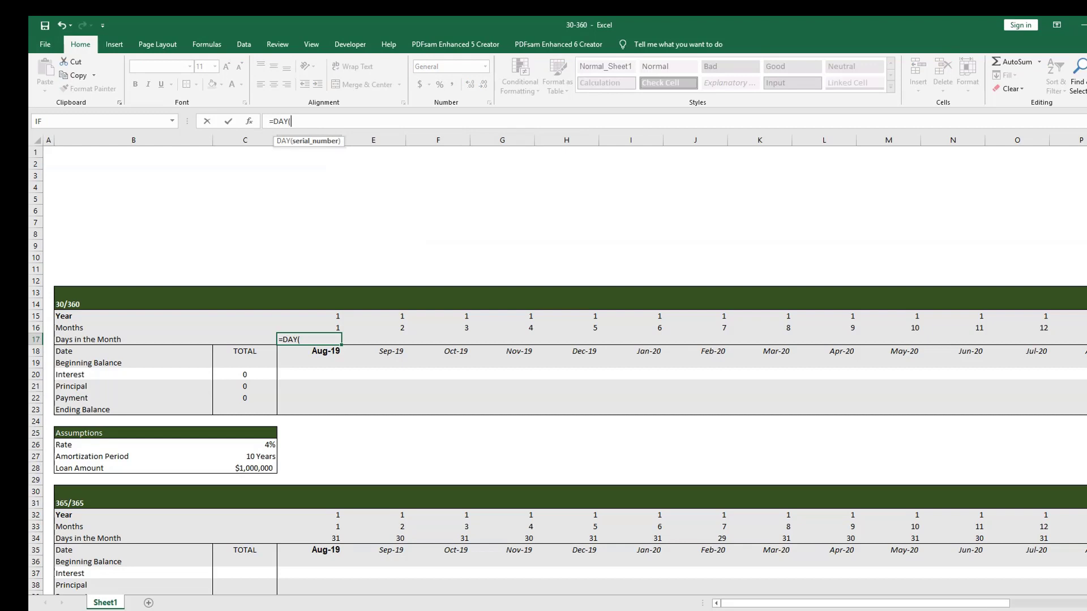
pyautogui.write('EO')
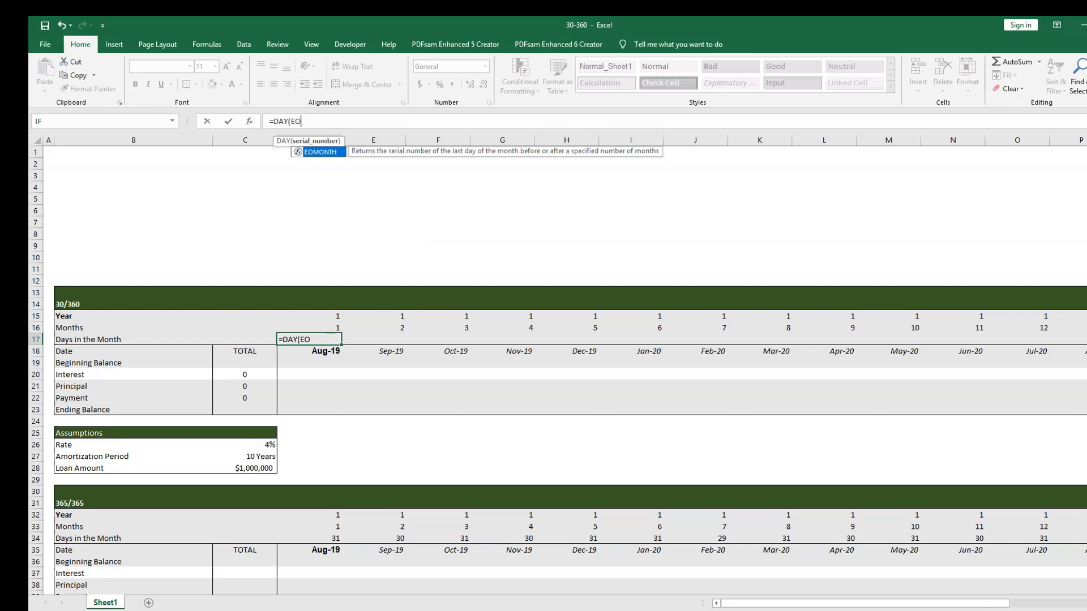
pyautogui.press('Tab')
pyautogui.click(309, 351)
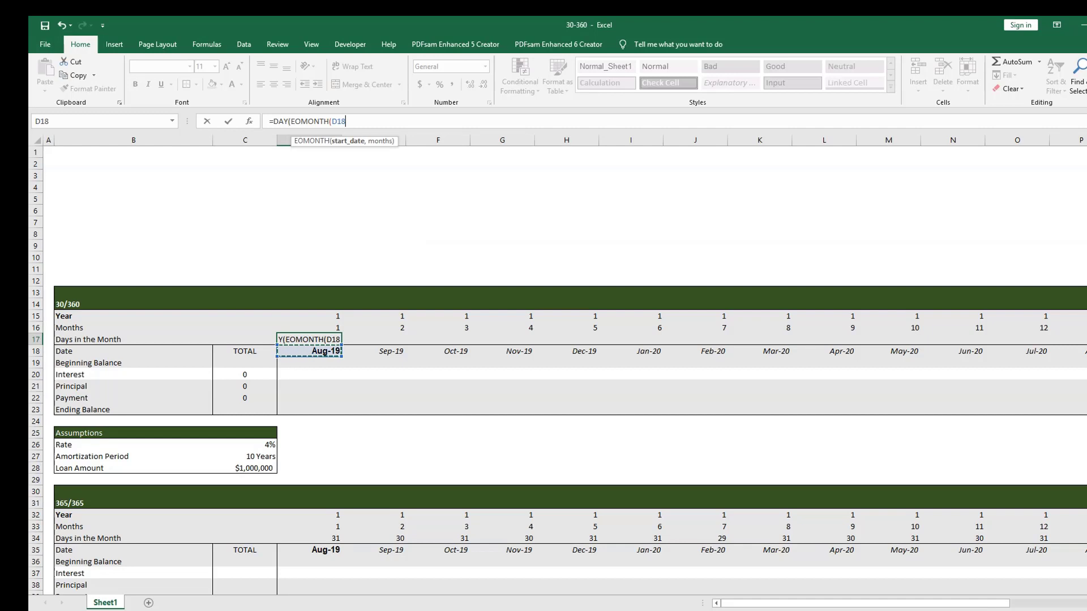
pyautogui.write(',')
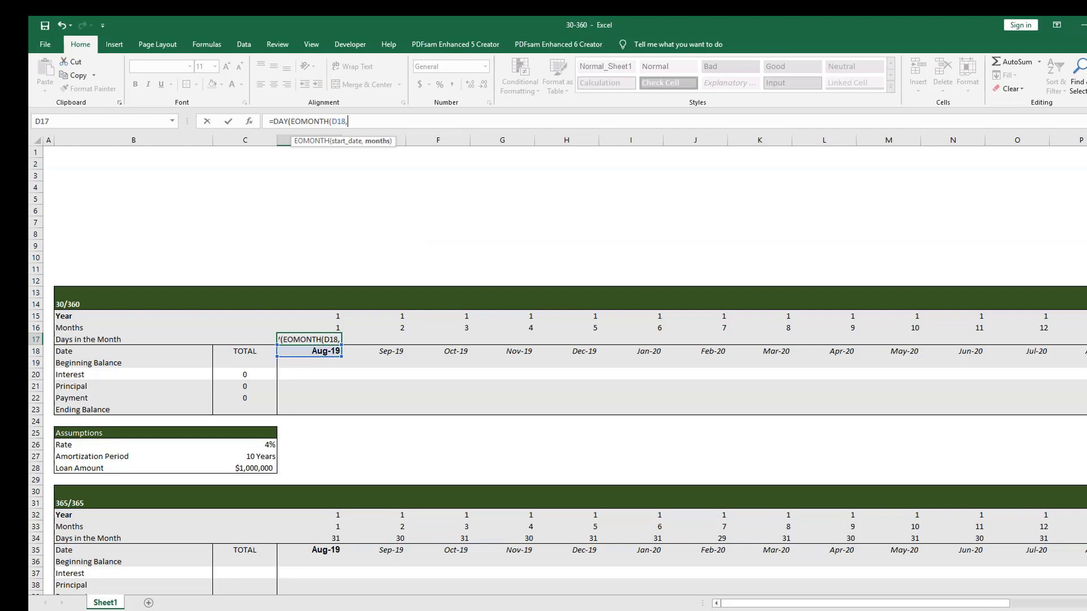
pyautogui.write('0)')
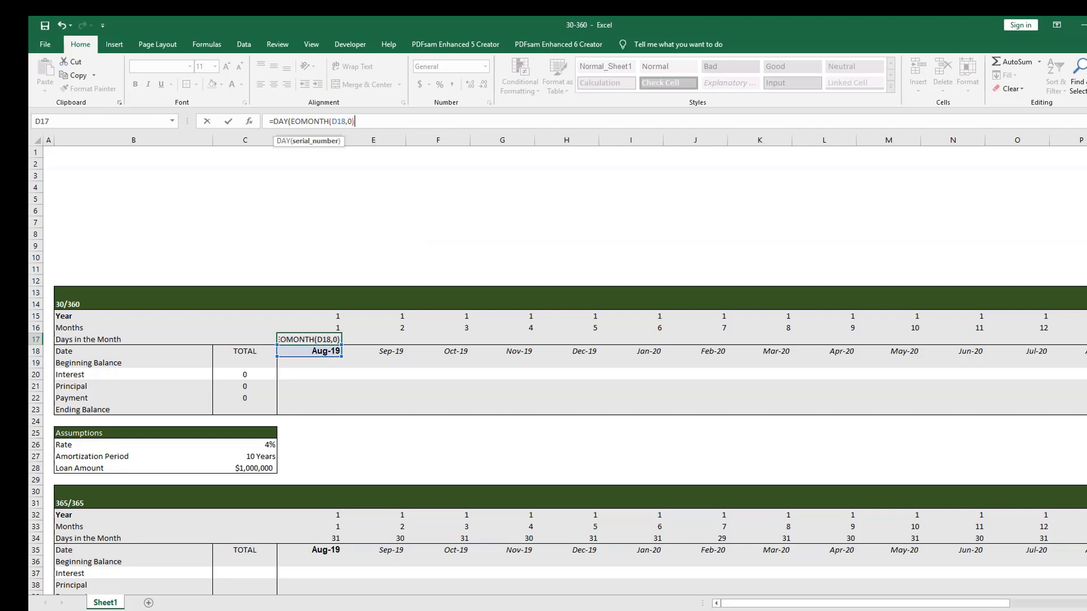
pyautogui.write(')')
pyautogui.hotkey('ctrl', 'Return')
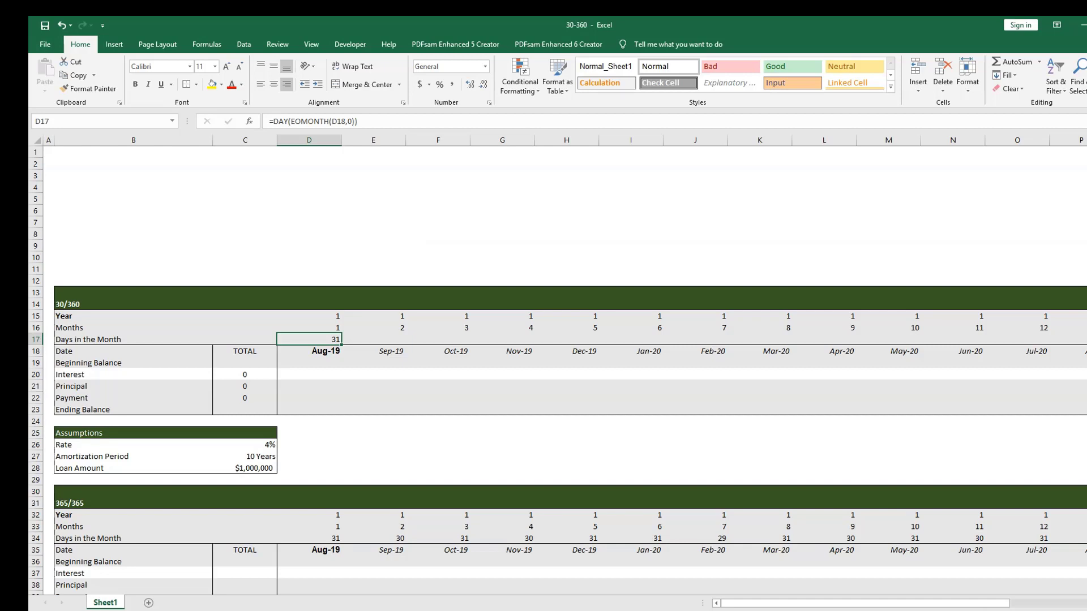
# Paste the day-count formula across row 17 for all 120 months.
pyautogui.hotkey('ctrl', 'c')
pyautogui.hotkey('ctrl', 'shift', 'Right')
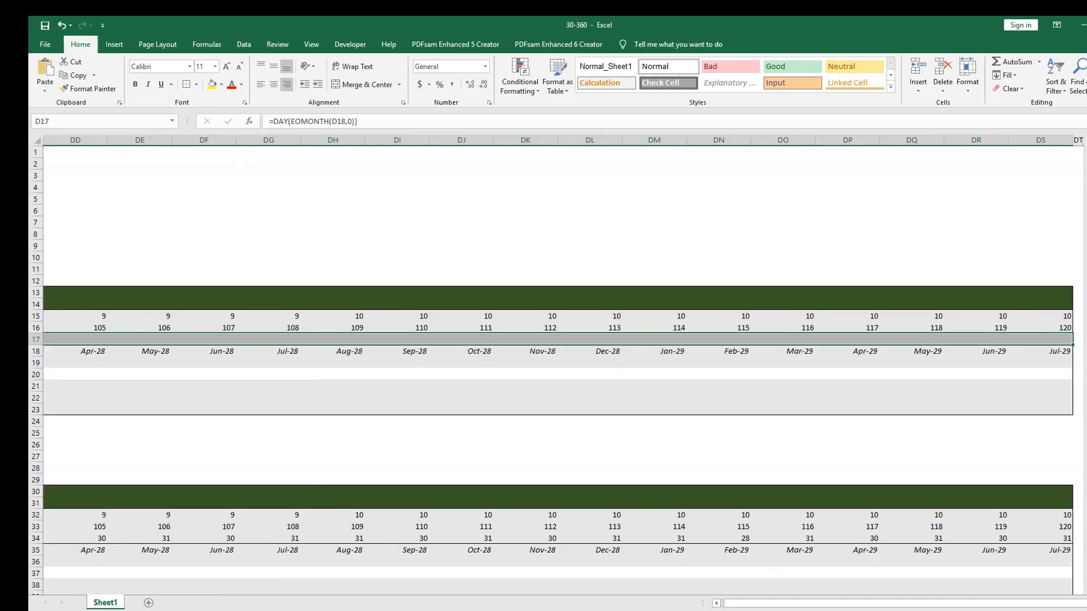
pyautogui.hotkey('alt', 'h')
pyautogui.press('v')
pyautogui.press('f')
pyautogui.press('Right')
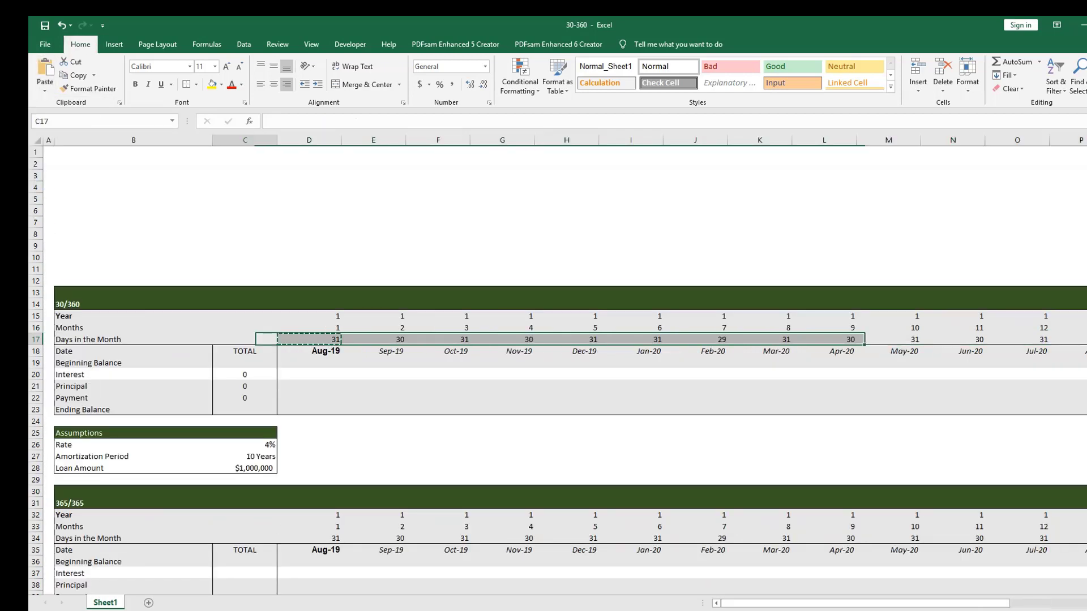
pyautogui.press('Escape')
pyautogui.press('Left')
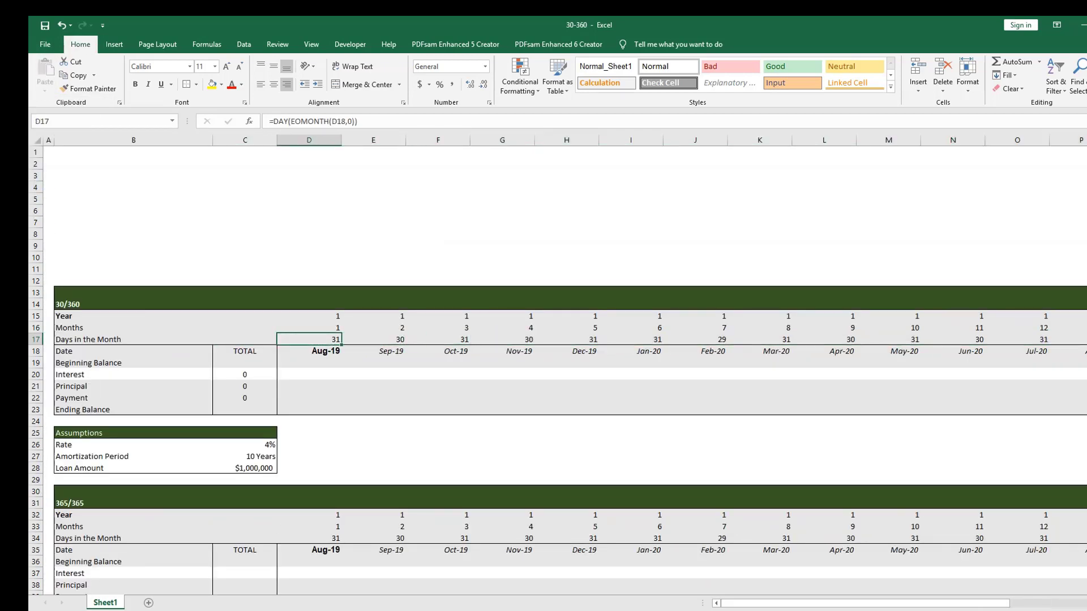
pyautogui.press('Down')
pyautogui.press('Down')
pyautogui.press('Up')
pyautogui.press('Up')
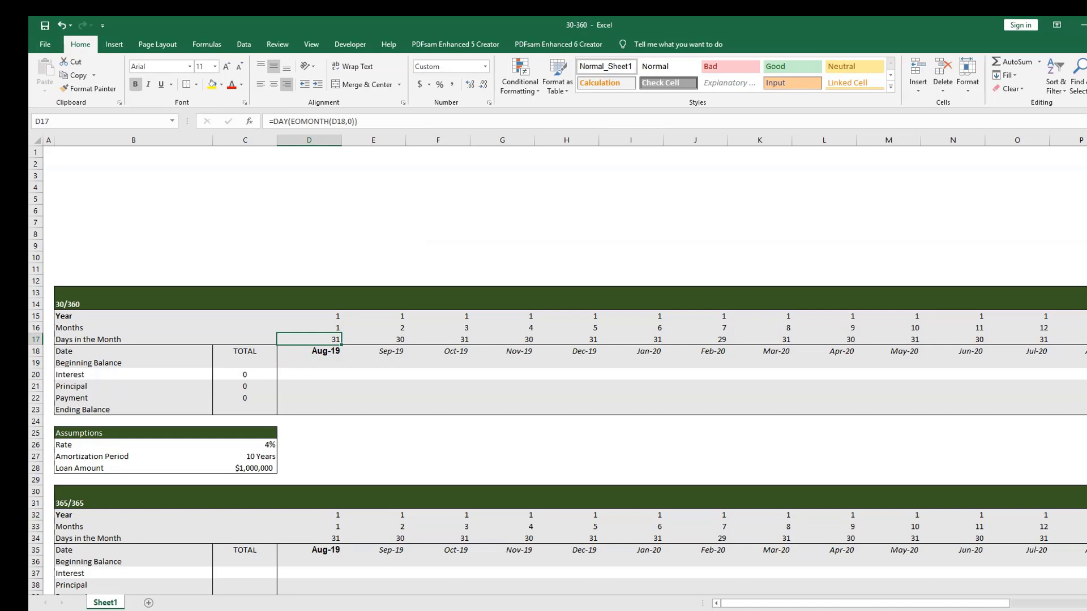
pyautogui.press('Down')
pyautogui.press('Down')
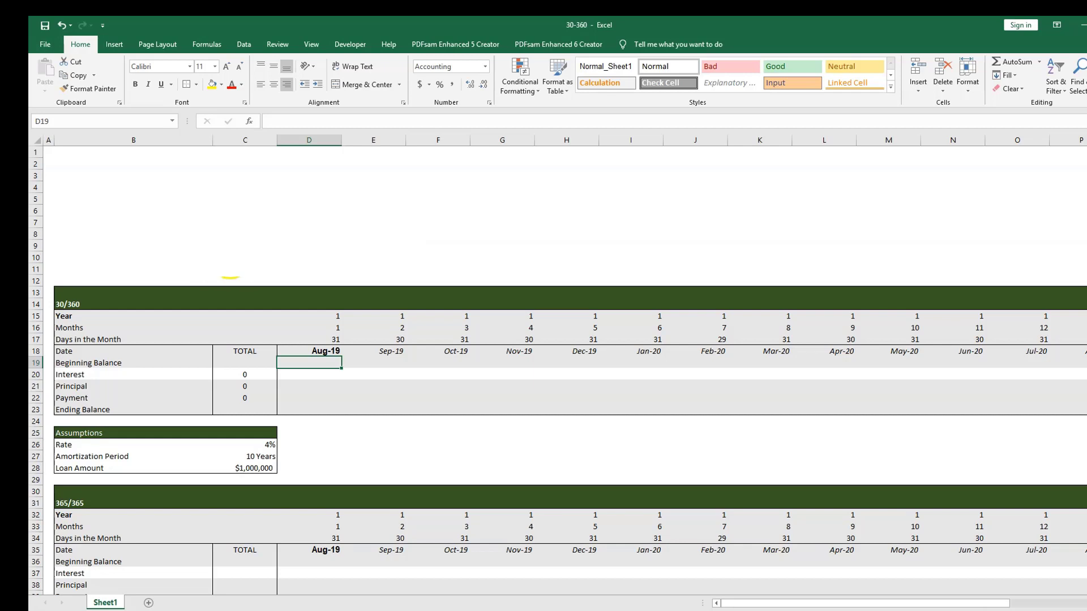
# Link D19's Beginning Balance to the Loan Amount in C28, showing $1,000,000.
pyautogui.click(306, 372)
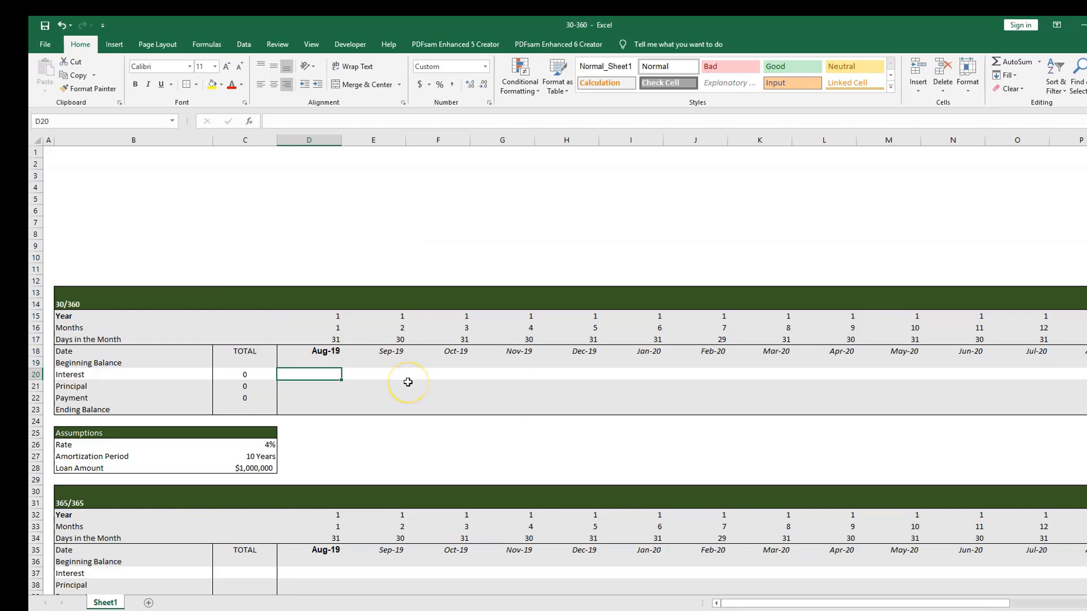
pyautogui.press('Up')
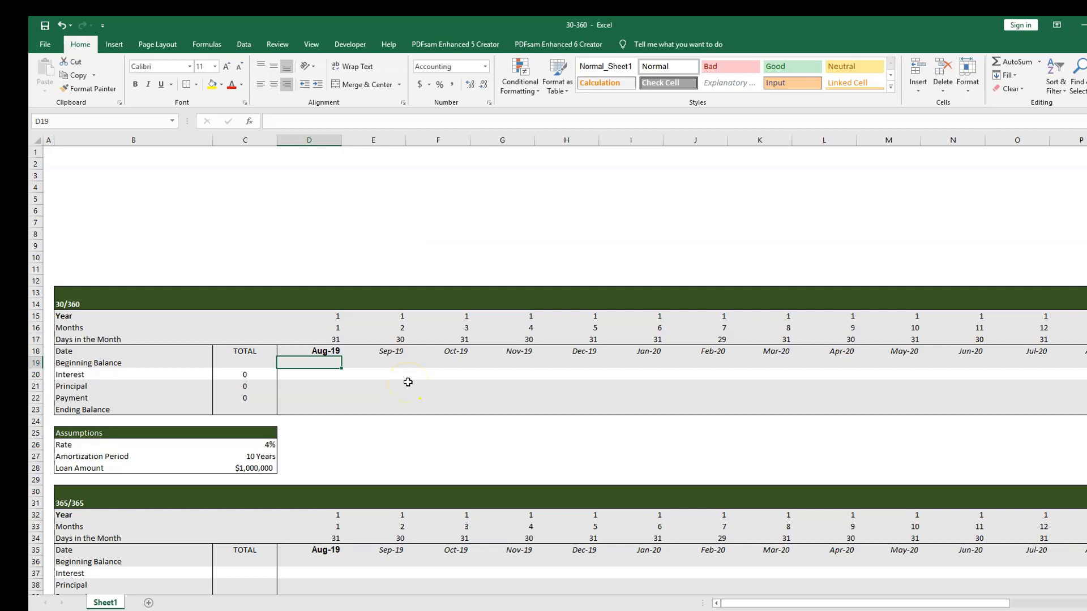
pyautogui.write('=')
pyautogui.press('Left')
pyautogui.press('Down')
pyautogui.press('Down')
pyautogui.press('Down')
pyautogui.press('Down')
pyautogui.press('Down')
pyautogui.press('Down')
pyautogui.press('Down')
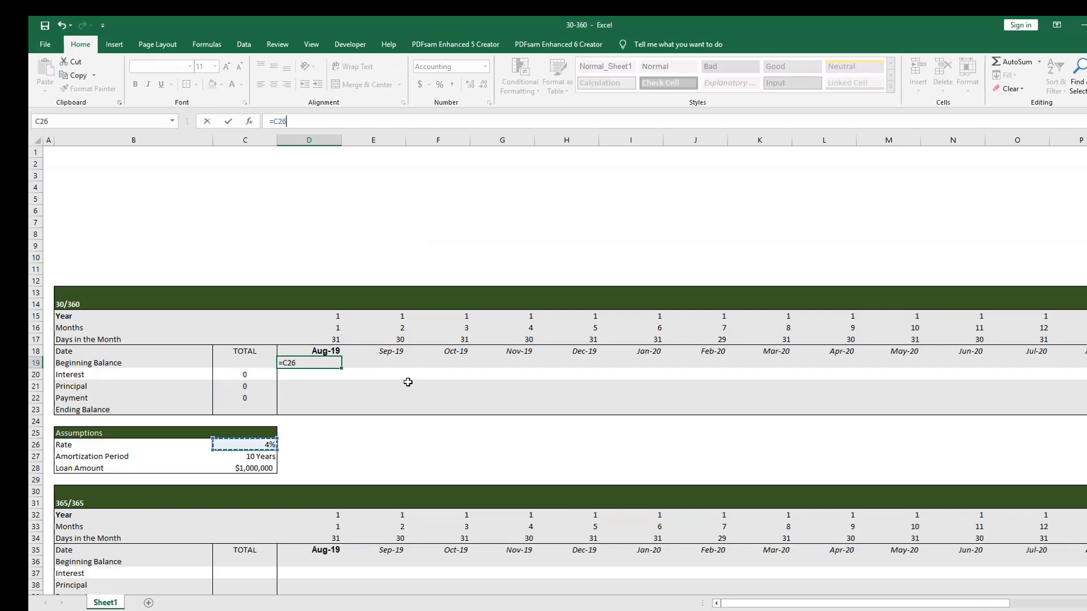
pyautogui.press('Down')
pyautogui.press('Down')
pyautogui.press('Return')
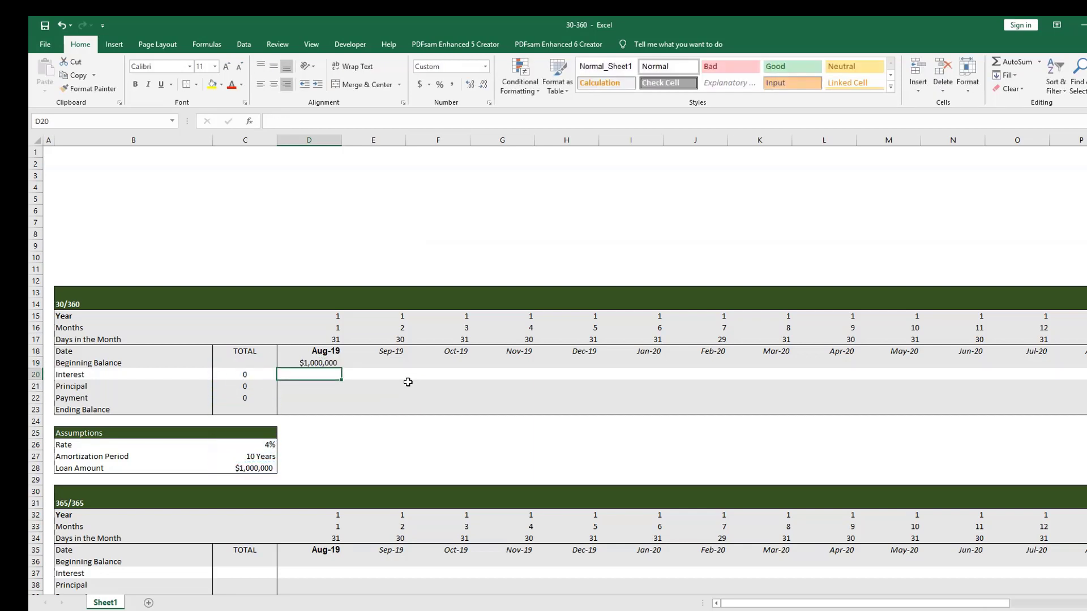
# Enter =D19*$C$26*30/360 in D20, giving August interest of 3,333.
pyautogui.press('Left')
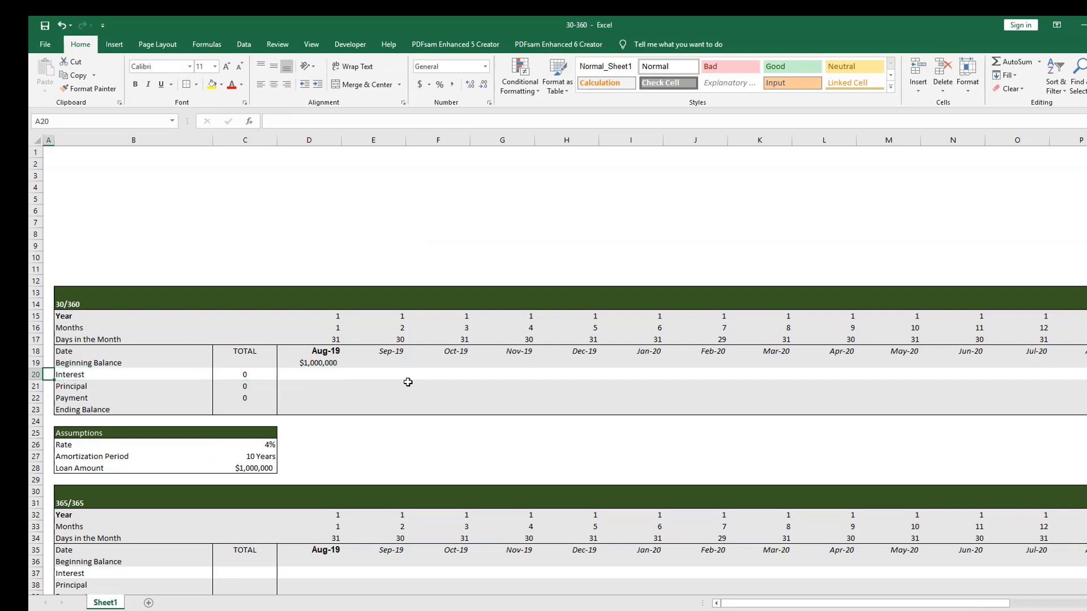
pyautogui.press('Right')
pyautogui.press('Right')
pyautogui.press('Left')
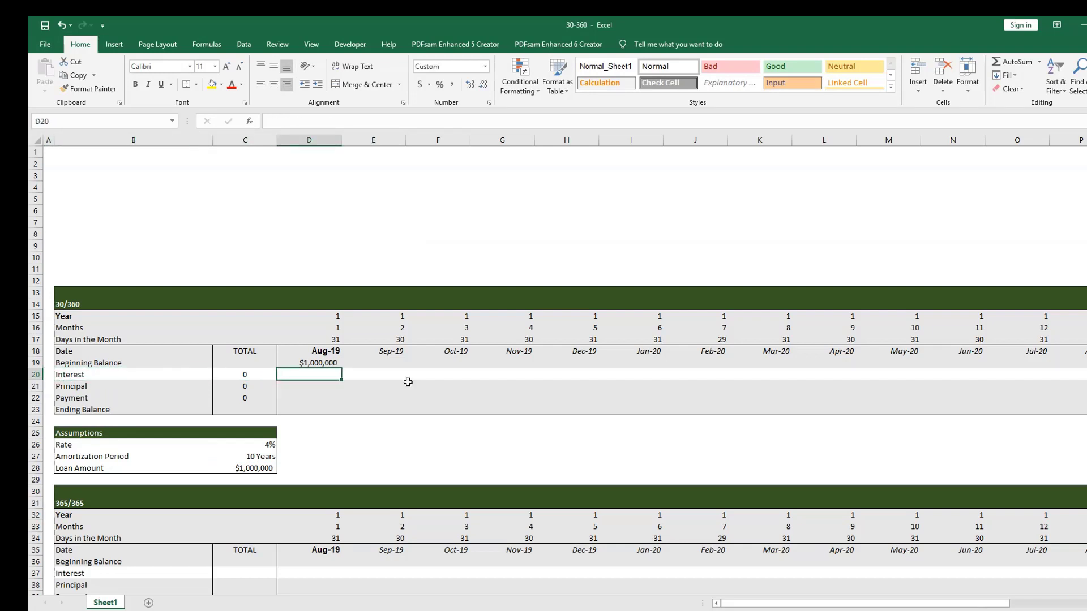
pyautogui.write('=')
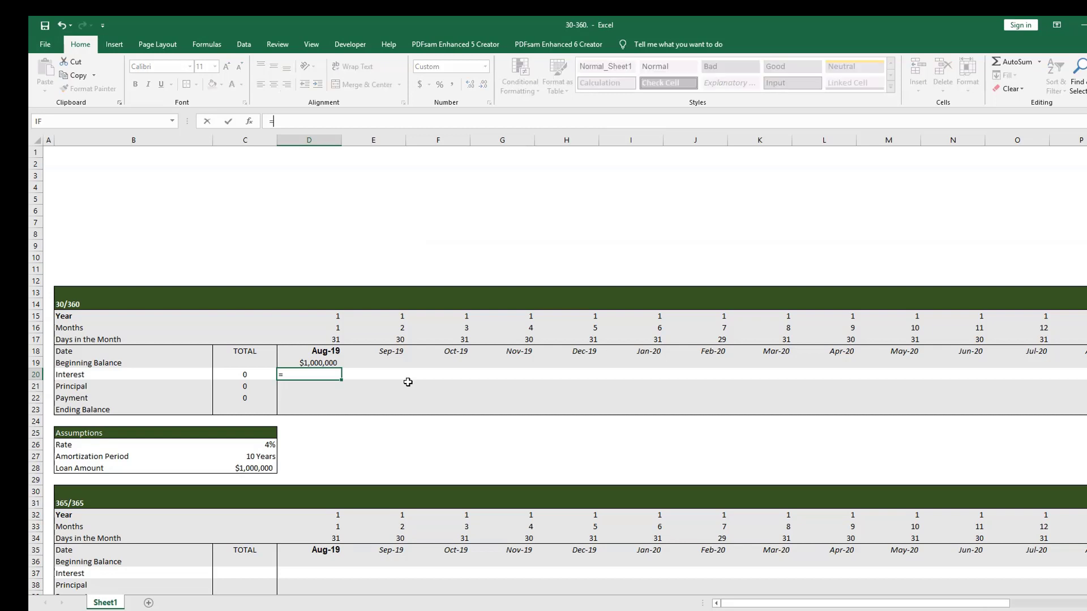
pyautogui.press('Up')
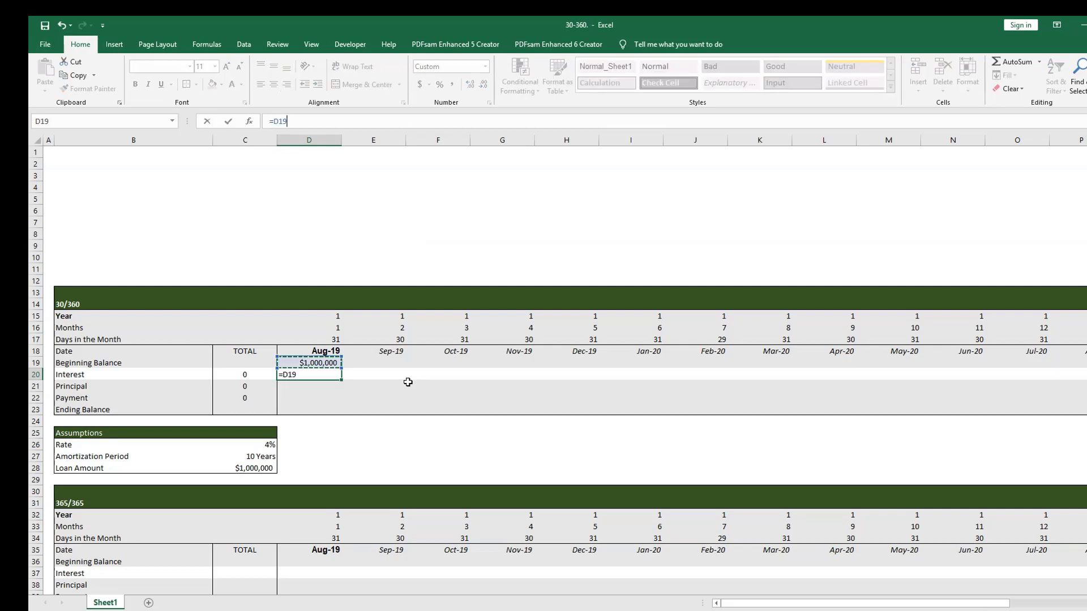
pyautogui.write('*')
pyautogui.press('Left')
pyautogui.press('Down')
pyautogui.press('Down')
pyautogui.press('Down')
pyautogui.press('Down')
pyautogui.press('Down')
pyautogui.press('Down')
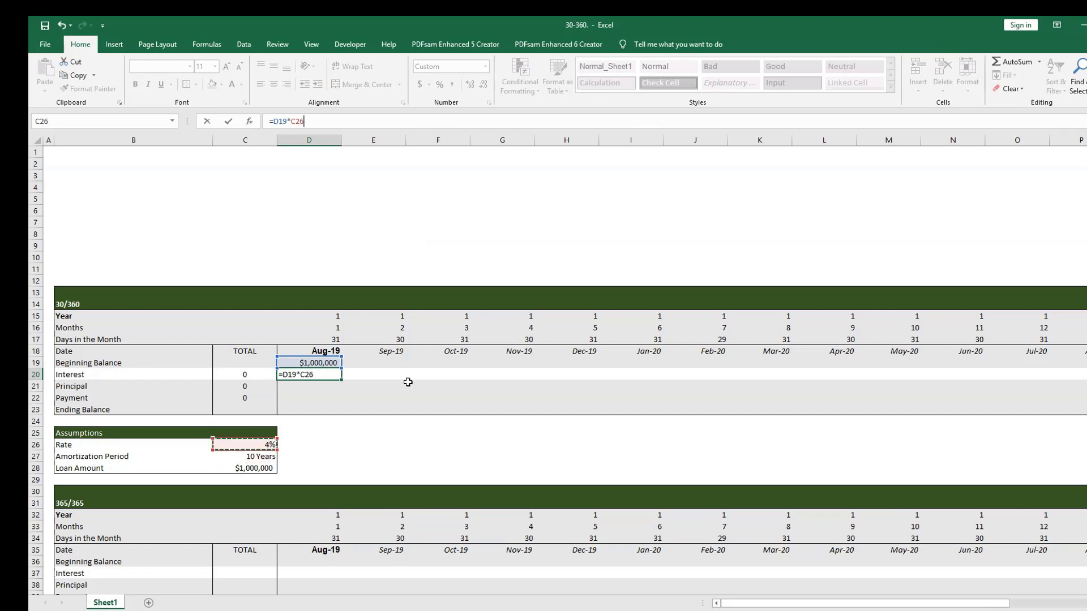
pyautogui.press('F4')
pyautogui.write('*')
pyautogui.write('30/3')
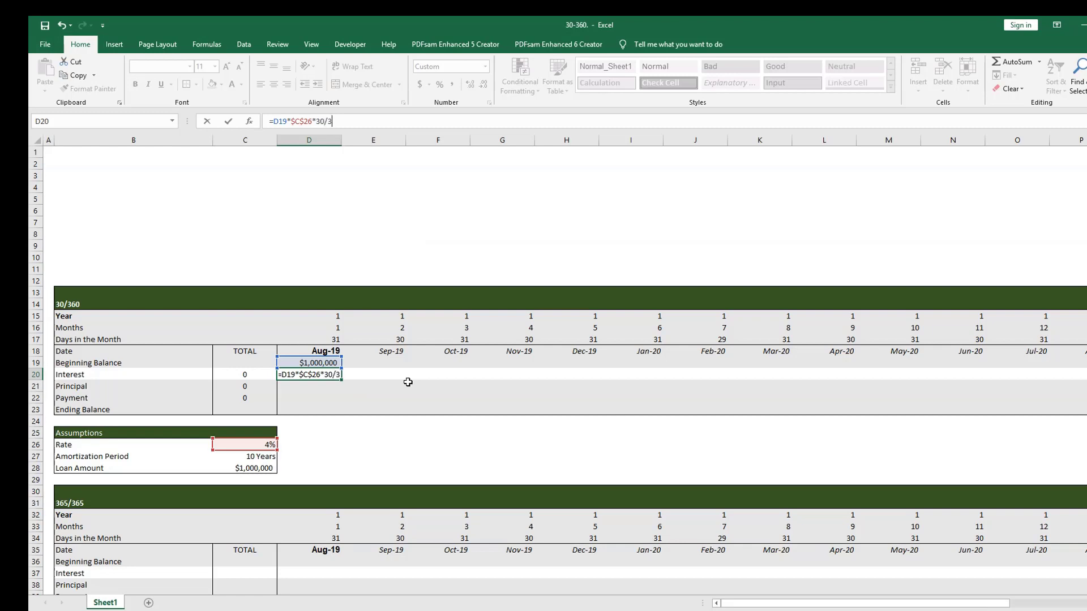
pyautogui.write('60')
pyautogui.press('Return')
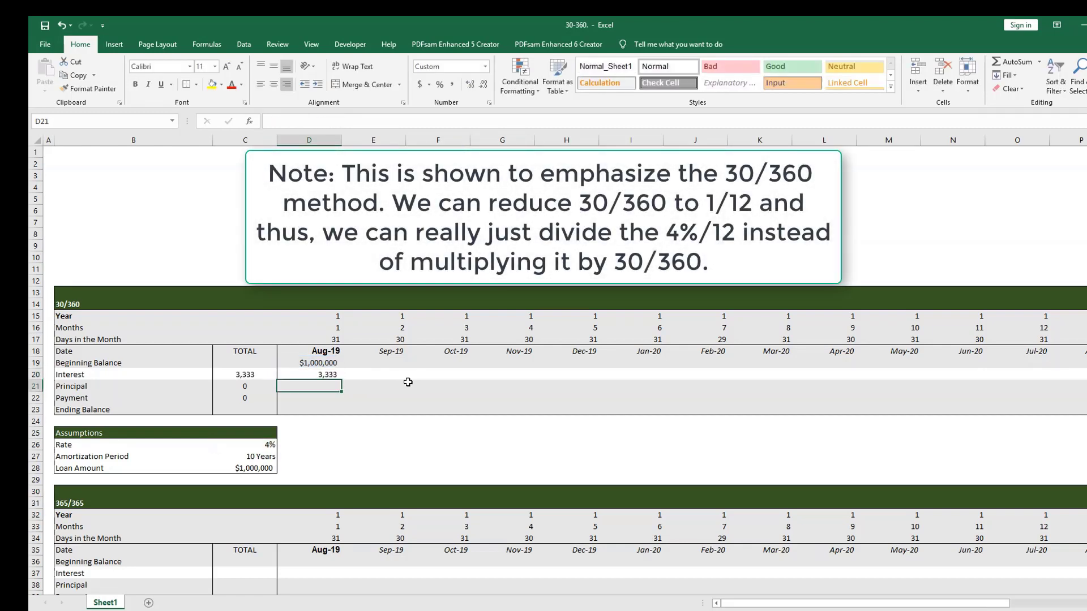
pyautogui.press('Up')
pyautogui.press('Down')
pyautogui.press('Down')
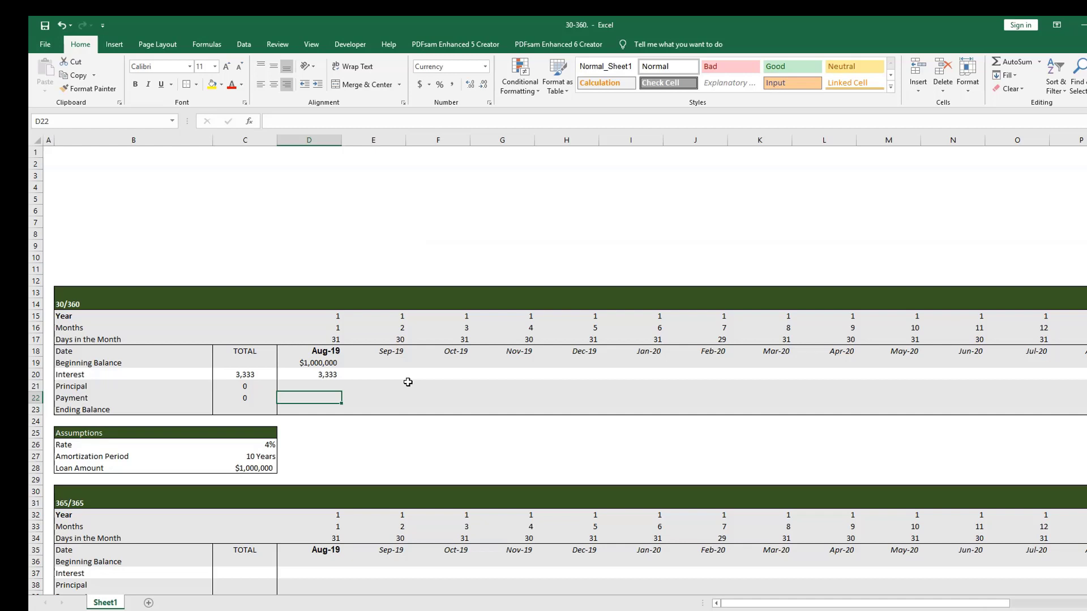
# Start the PMT formula in D22 with $C$26/12 rate and $C$27*12 periods.
pyautogui.write('=PMT(')
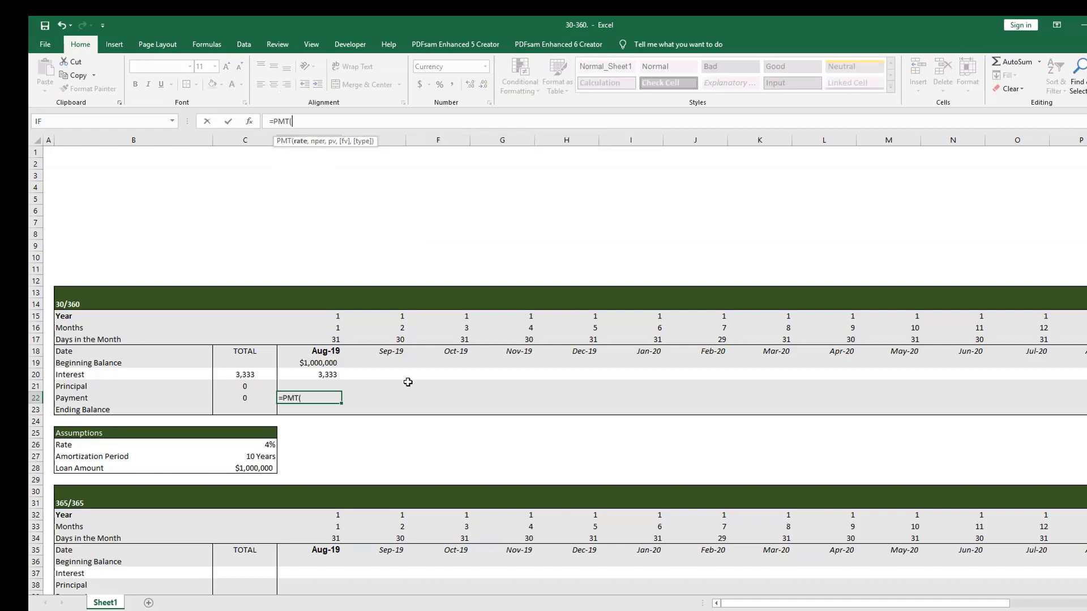
pyautogui.press('Left')
pyautogui.press('Down')
pyautogui.press('Down')
pyautogui.press('Down')
pyautogui.press('Down')
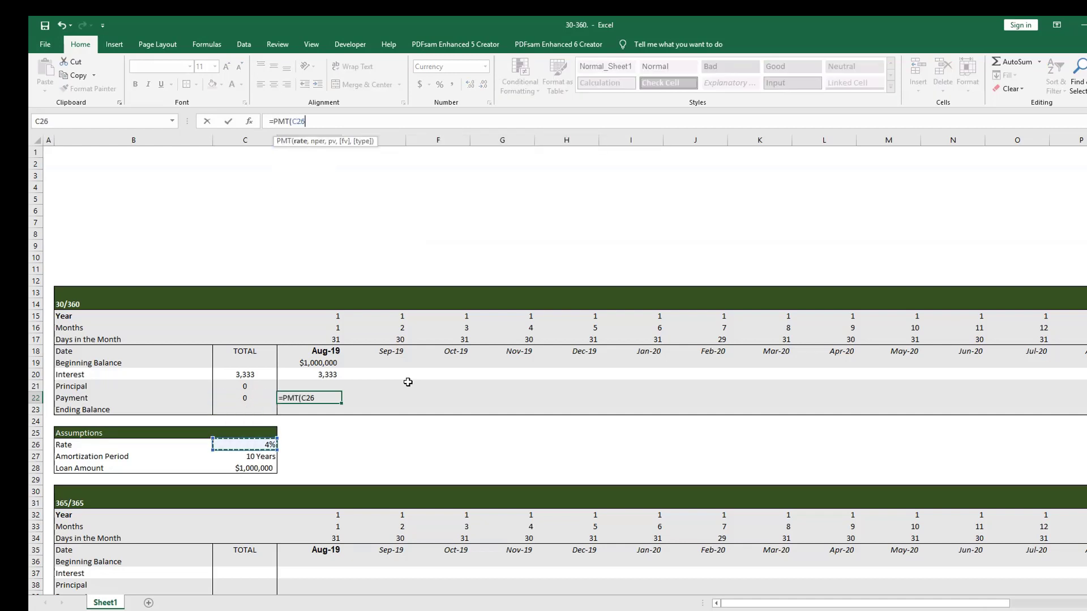
pyautogui.press('F4')
pyautogui.write('/12,')
pyautogui.press('Left')
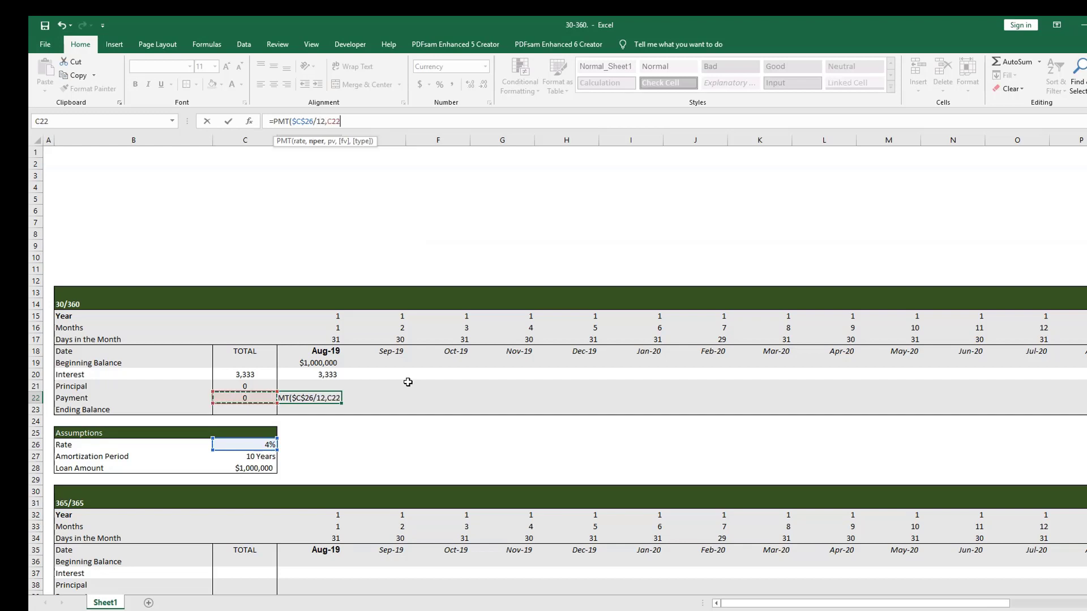
pyautogui.press('Down')
pyautogui.press('Down')
pyautogui.press('Down')
pyautogui.press('Down')
pyautogui.press('Down')
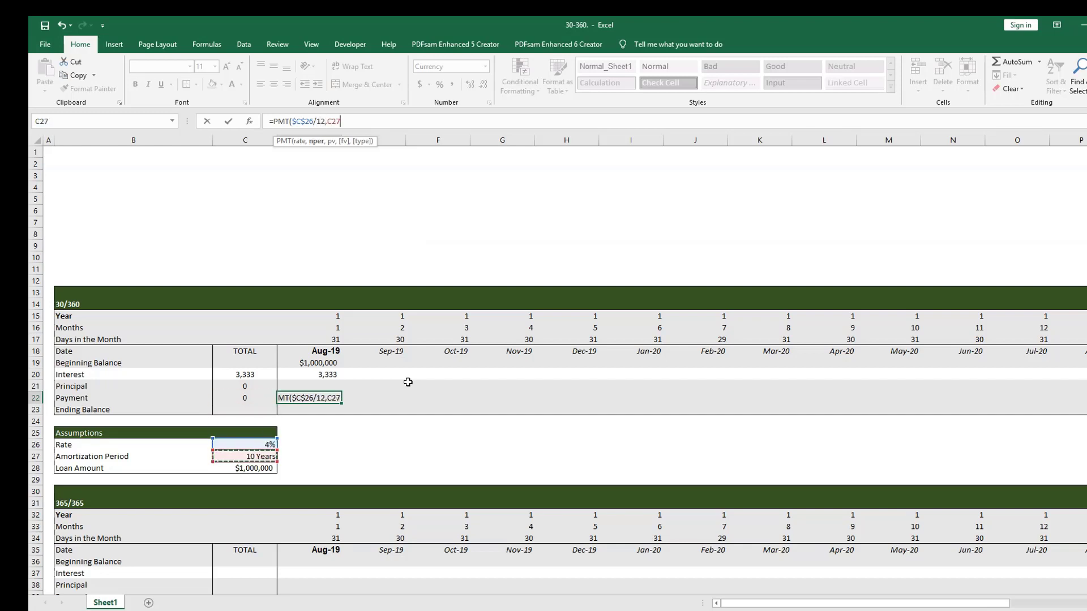
pyautogui.press('F4')
pyautogui.write('*12,')
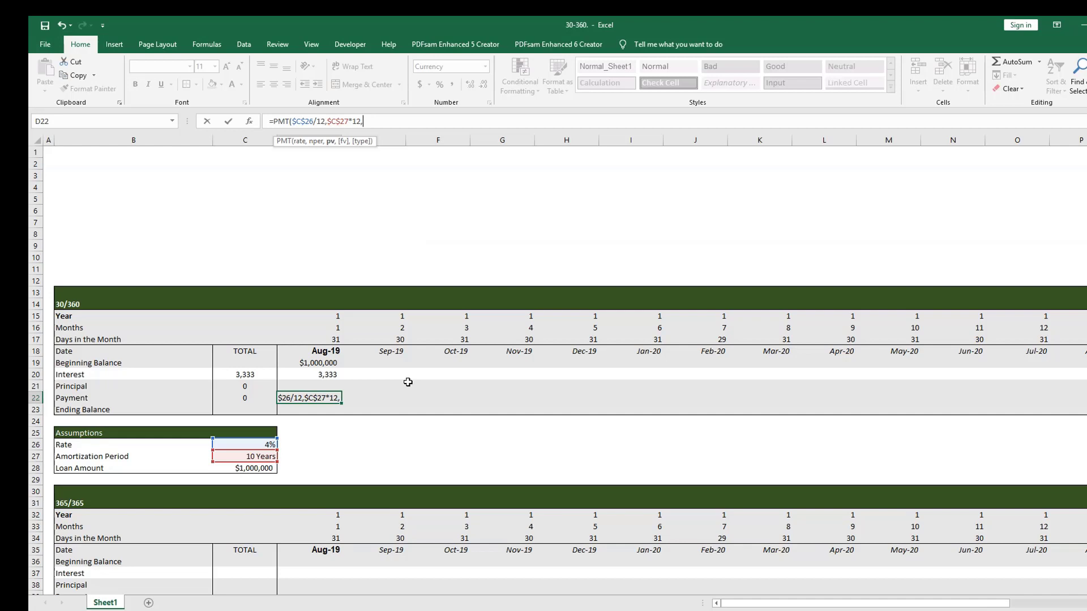
pyautogui.write('-')
# Finish the PMT formula with -$C$28 as present value for a $10,125 payment.
pyautogui.press('Left')
pyautogui.press('Down')
pyautogui.press('Down')
pyautogui.press('Down')
pyautogui.press('Down')
pyautogui.press('Down')
pyautogui.press('Down')
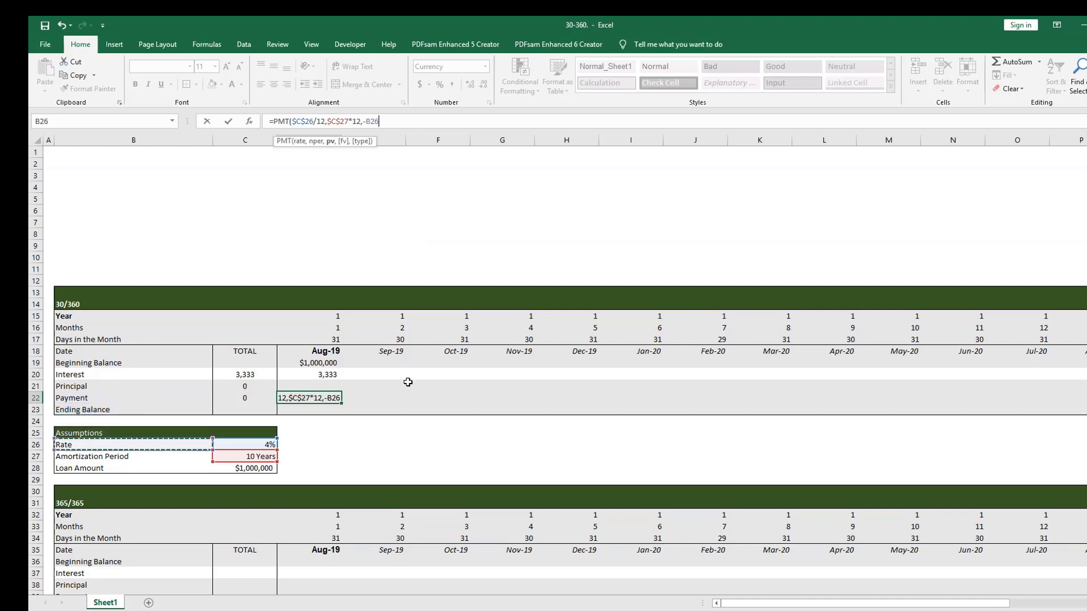
pyautogui.press('Up')
pyautogui.press('Up')
pyautogui.press('Up')
pyautogui.press('Up')
pyautogui.press('Up')
pyautogui.press('Up')
pyautogui.press('Up')
pyautogui.press('Up')
pyautogui.press('Up')
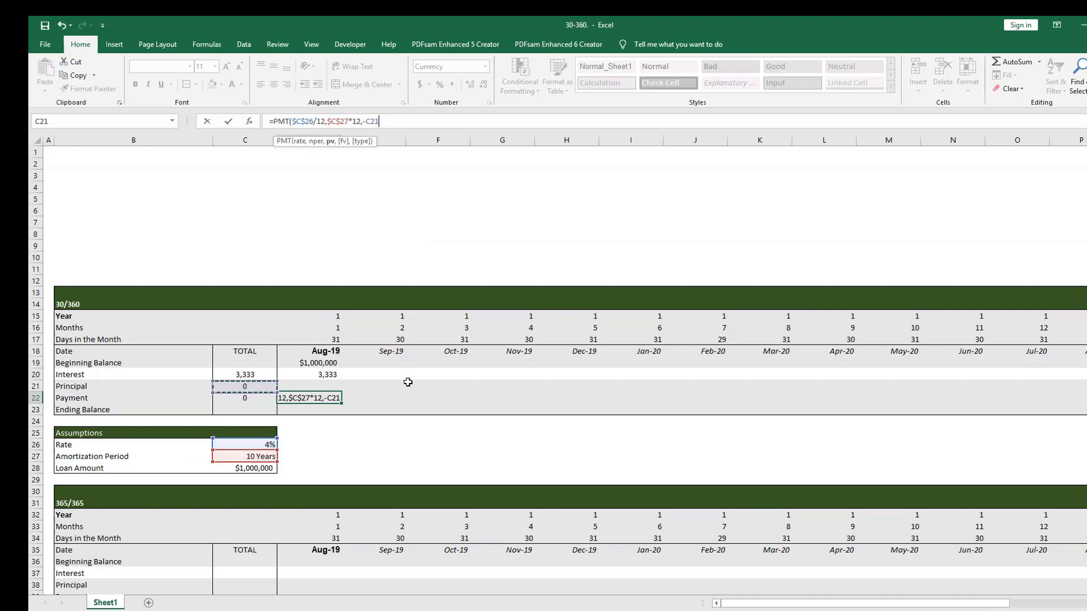
pyautogui.press('Right')
pyautogui.press('Left')
pyautogui.press('Down')
pyautogui.press('Down')
pyautogui.press('Down')
pyautogui.press('Down')
pyautogui.press('Down')
pyautogui.press('Down')
pyautogui.press('Down')
pyautogui.press('Down')
pyautogui.press('Down')
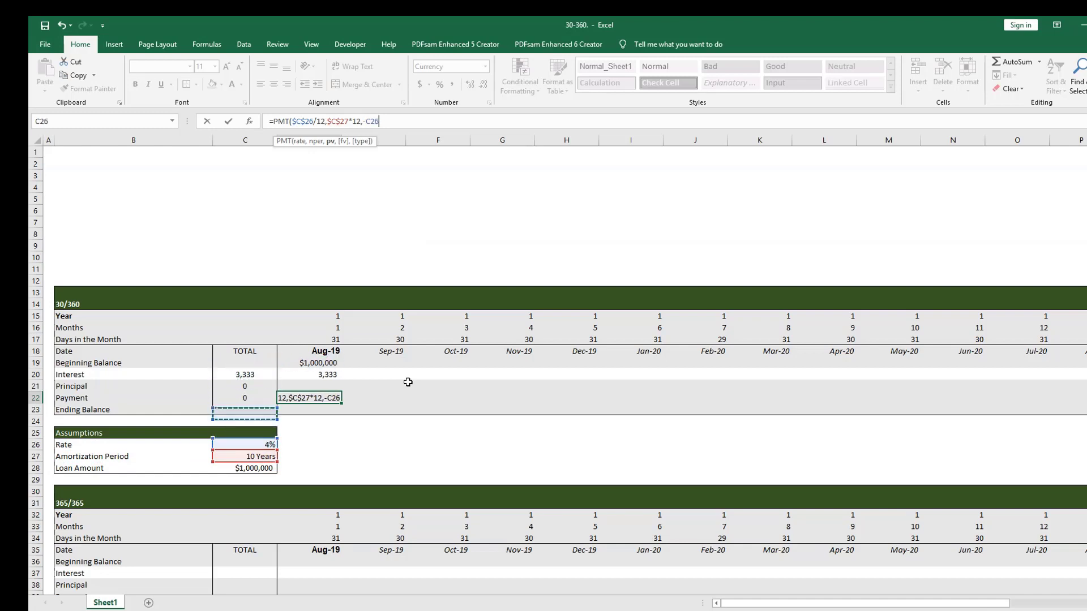
pyautogui.press('F4')
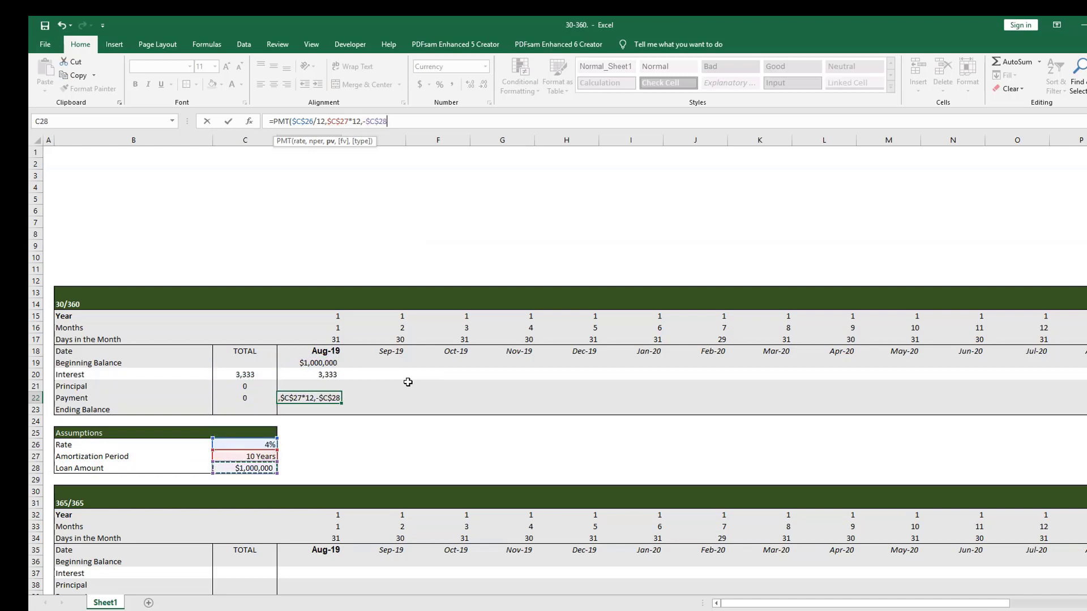
pyautogui.write(')')
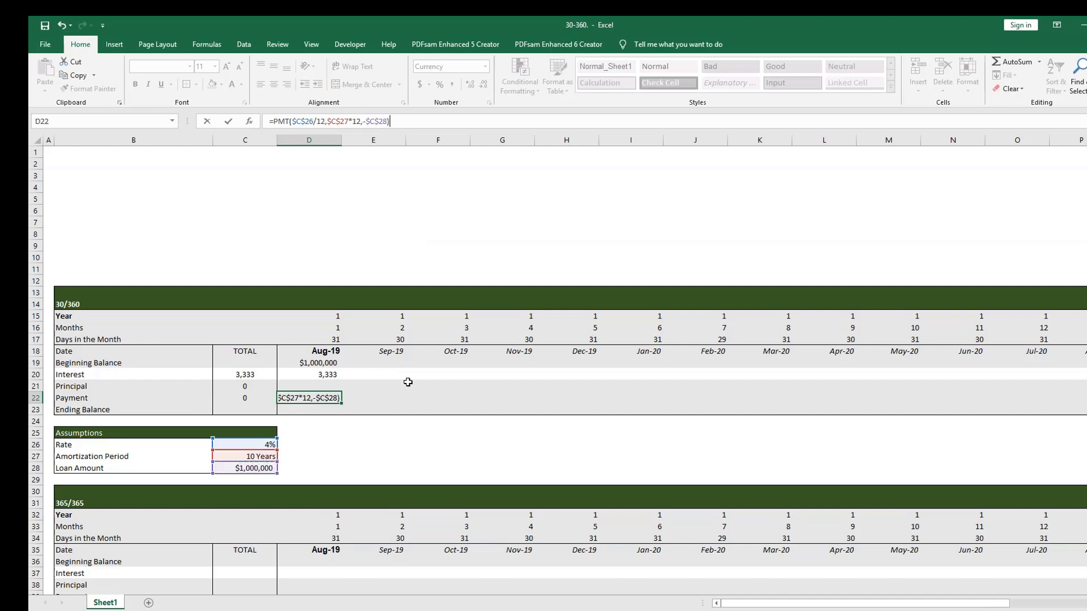
pyautogui.press('Return')
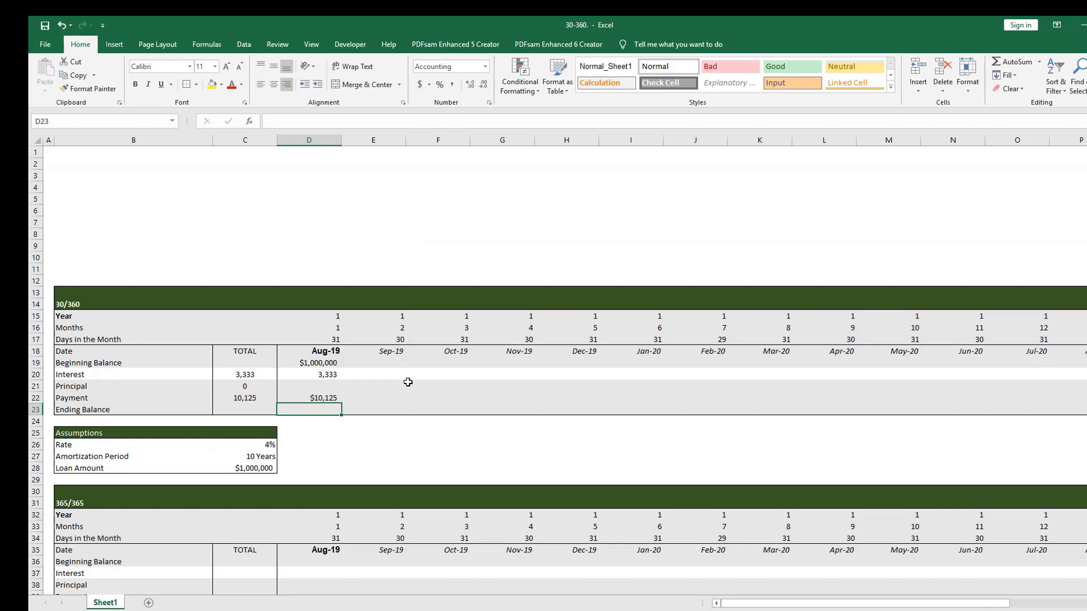
# Enter =D22-D20 in D21 for August principal of 6,791.
pyautogui.press('Up')
pyautogui.press('Up')
pyautogui.write('=')
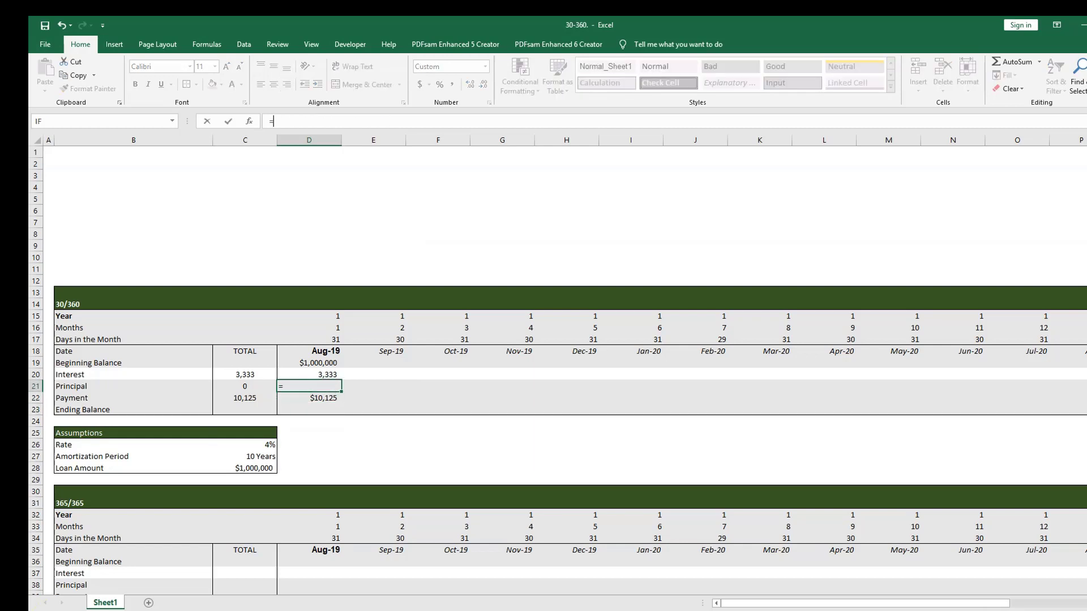
pyautogui.press('Down')
pyautogui.write('-')
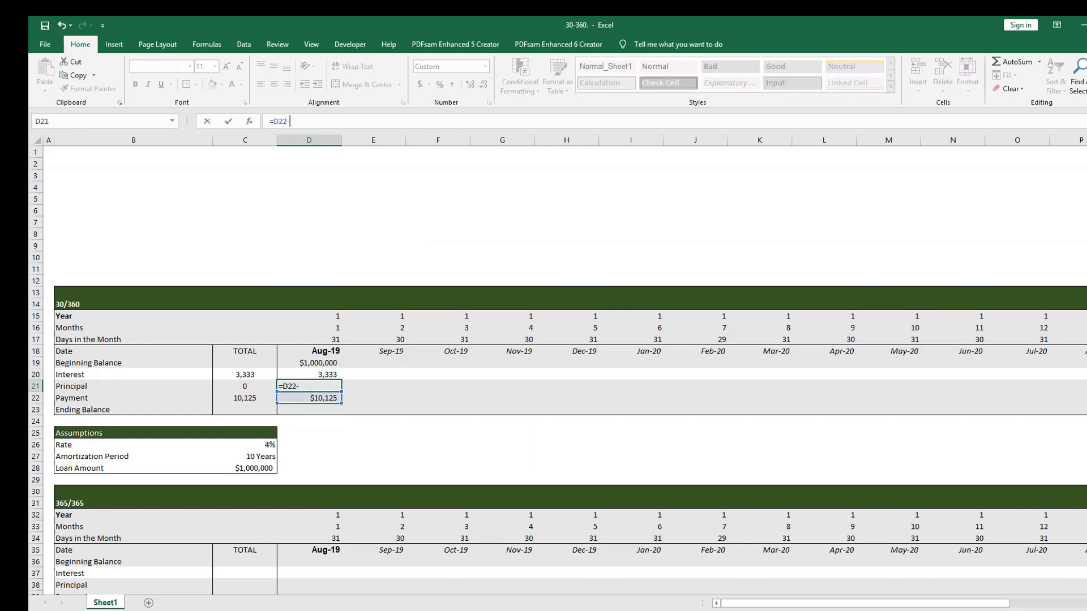
pyautogui.press('Up')
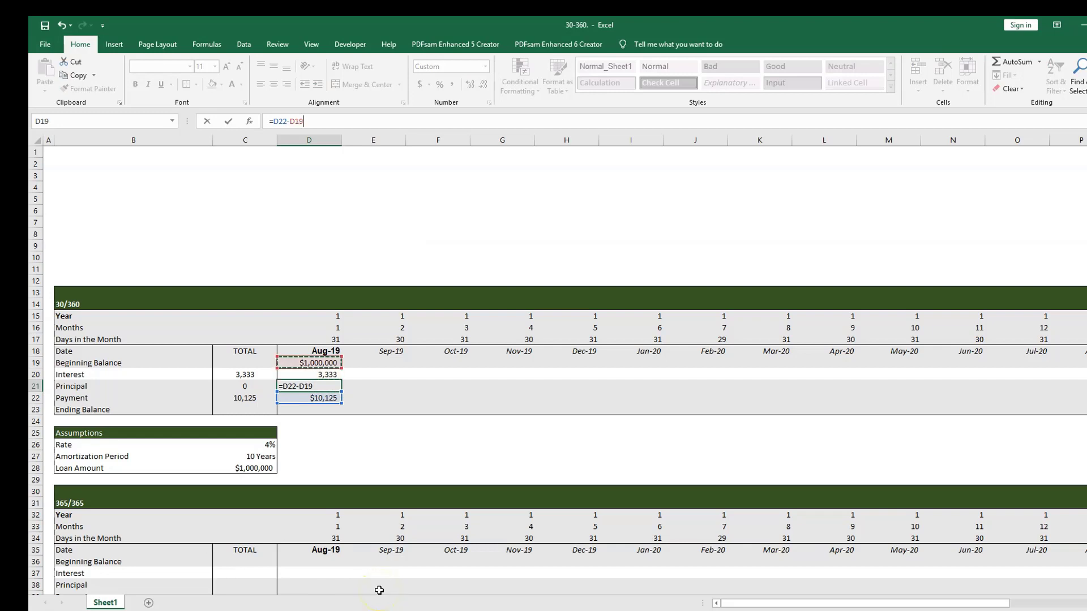
pyautogui.press('Return')
# Enter =D19-D21 in D23 for an August ending balance of $993,209.
pyautogui.press('Down')
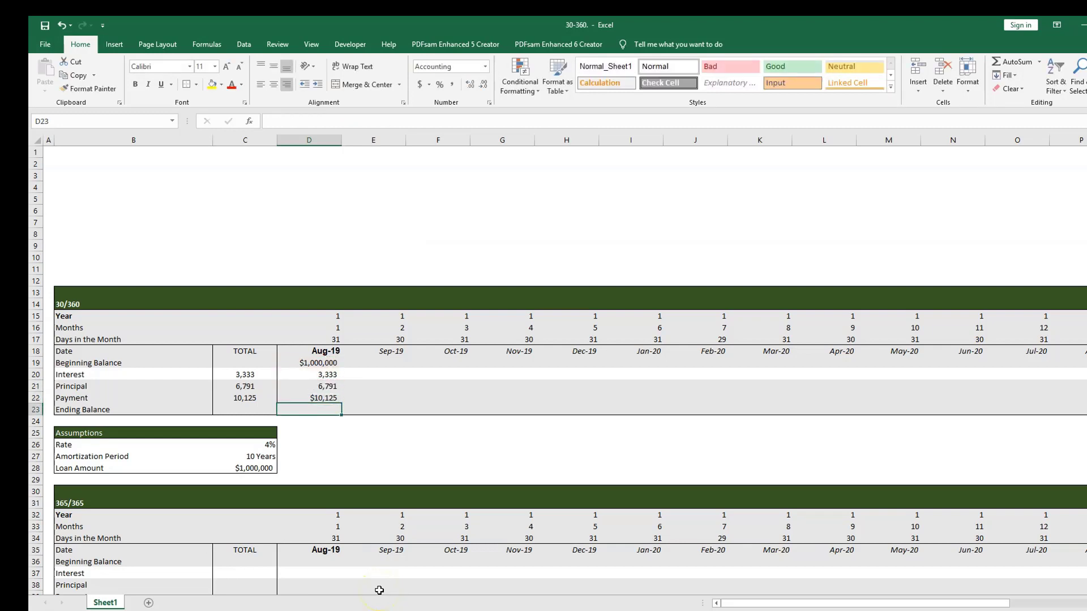
pyautogui.write('=')
pyautogui.press('Up')
pyautogui.press('Up')
pyautogui.press('Up')
pyautogui.press('Up')
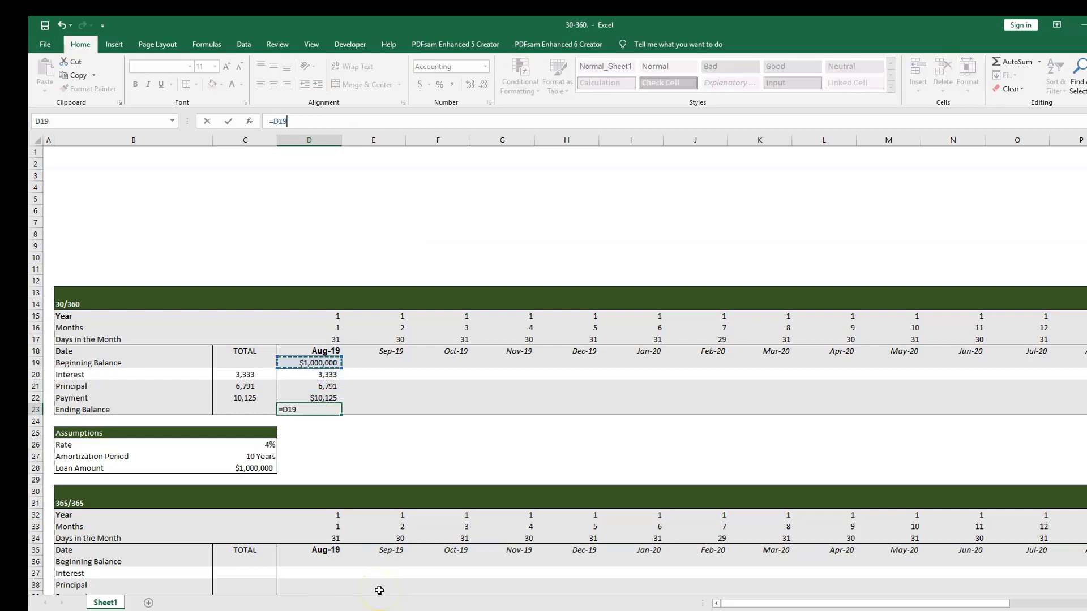
pyautogui.write('-')
pyautogui.press('Up')
pyautogui.press('Up')
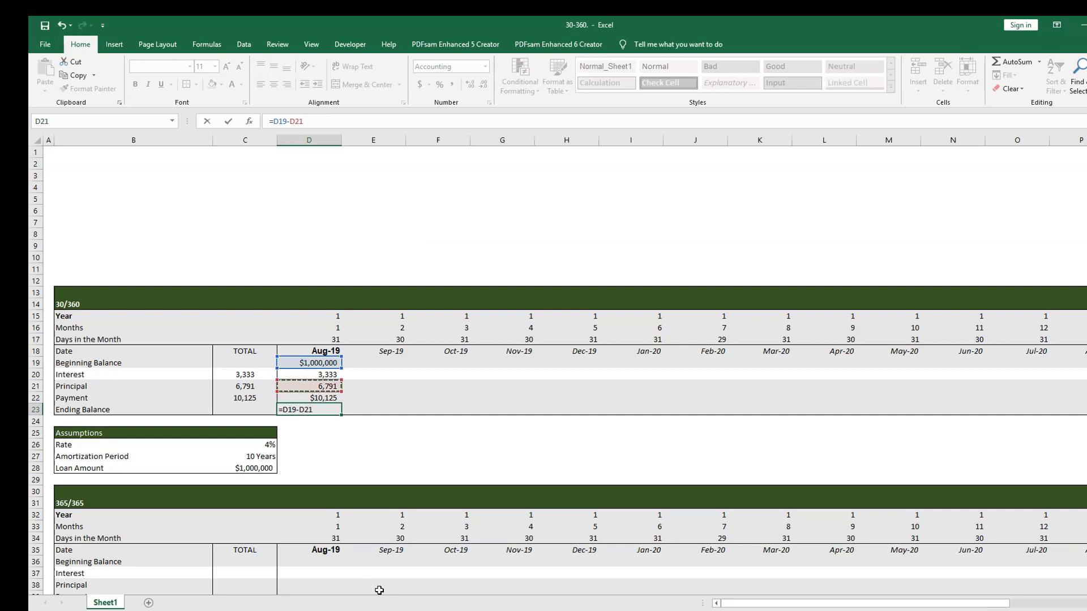
pyautogui.press('Return')
pyautogui.press('Up')
pyautogui.press('Up')
pyautogui.press('Up')
pyautogui.press('Up')
pyautogui.press('Up')
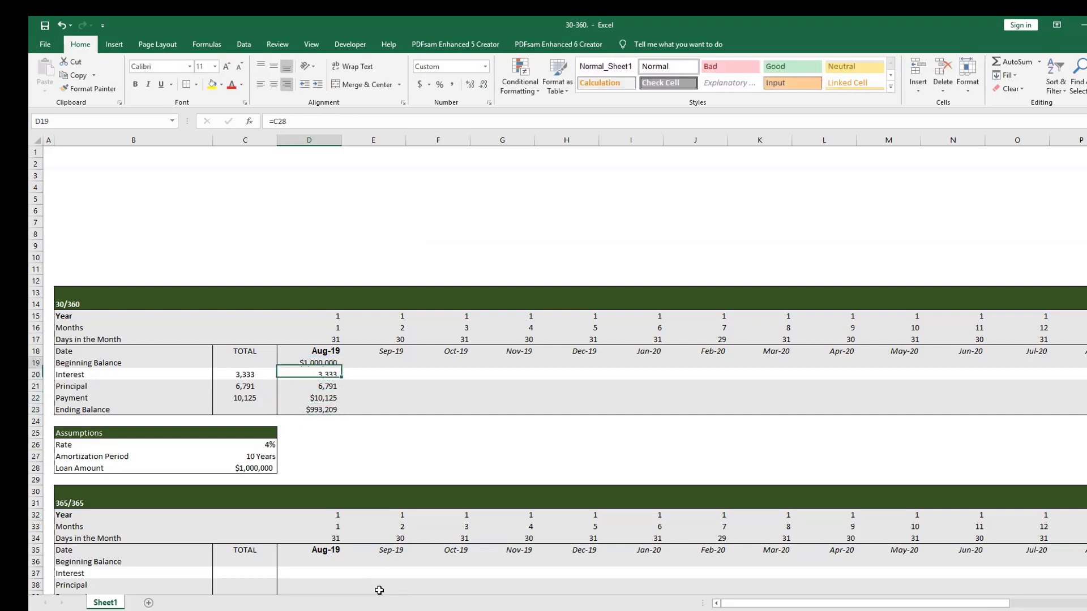
pyautogui.press('Right')
# Set September's beginning balance to =D23 and copy August's D20:D23 formulas into column E.
pyautogui.write('=')
pyautogui.press('Left')
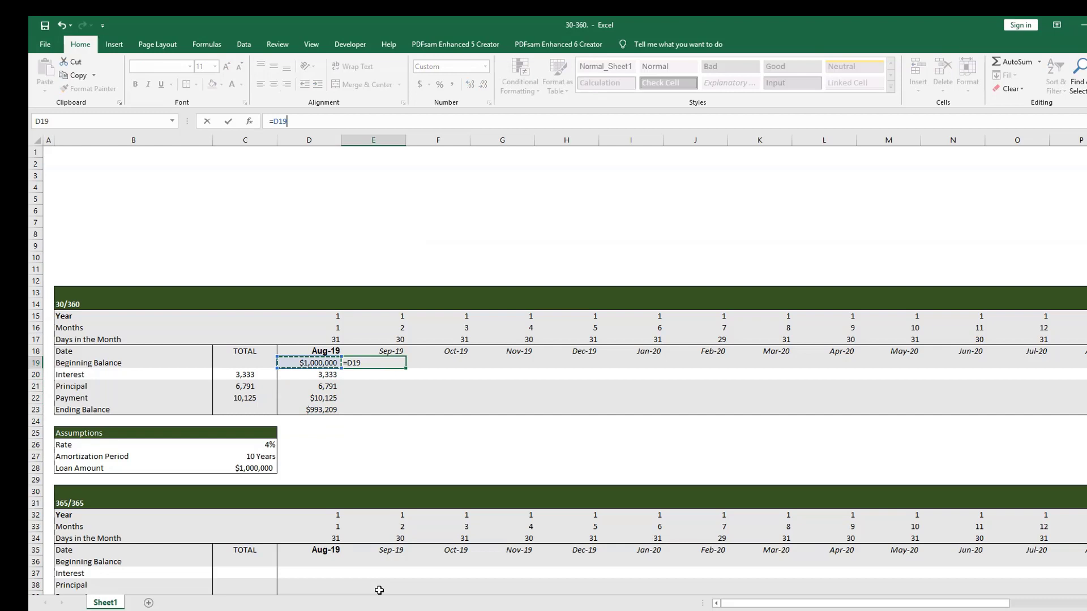
pyautogui.press('Down')
pyautogui.press('Down')
pyautogui.press('Down')
pyautogui.press('Down')
pyautogui.press('Return')
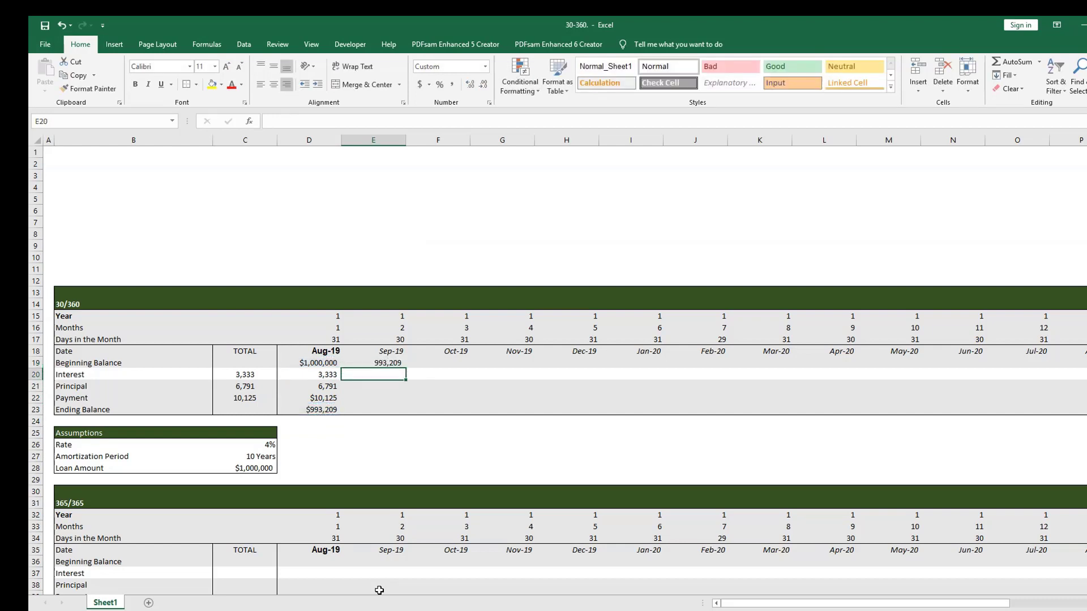
pyautogui.press('Left')
pyautogui.hotkey('shift', 'Down')
pyautogui.hotkey('shift', 'Down')
pyautogui.hotkey('shift', 'Down')
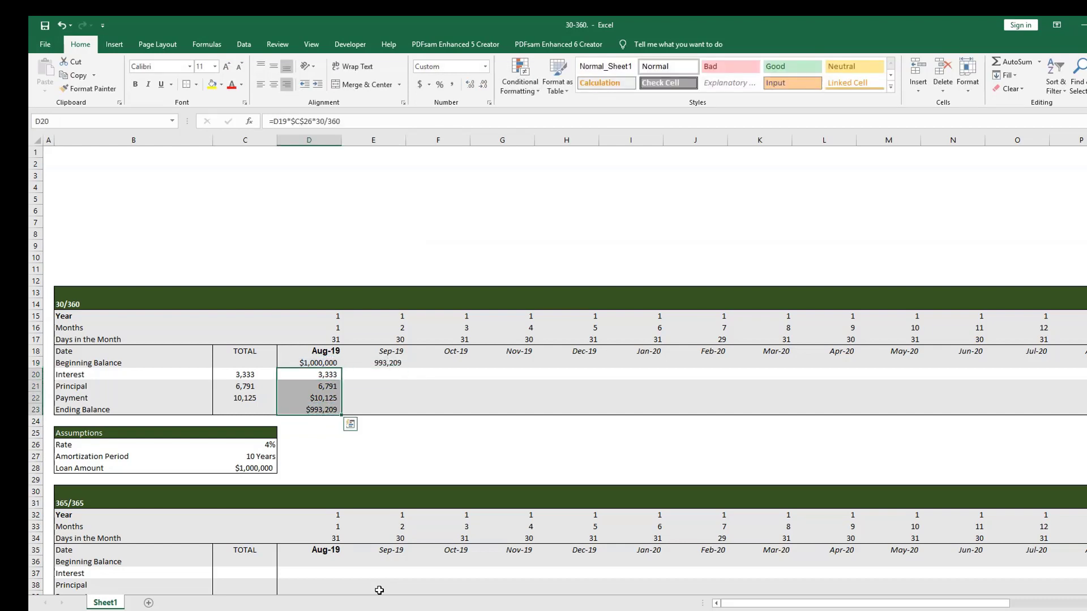
pyautogui.hotkey('ctrl', 'c')
pyautogui.press('Right')
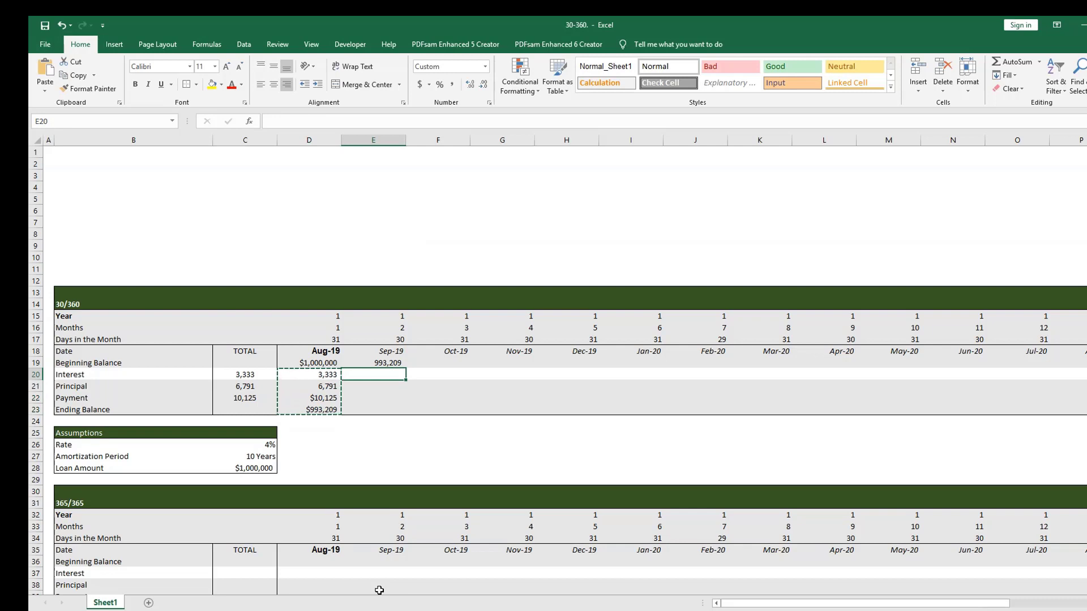
pyautogui.hotkey('ctrl', 'v')
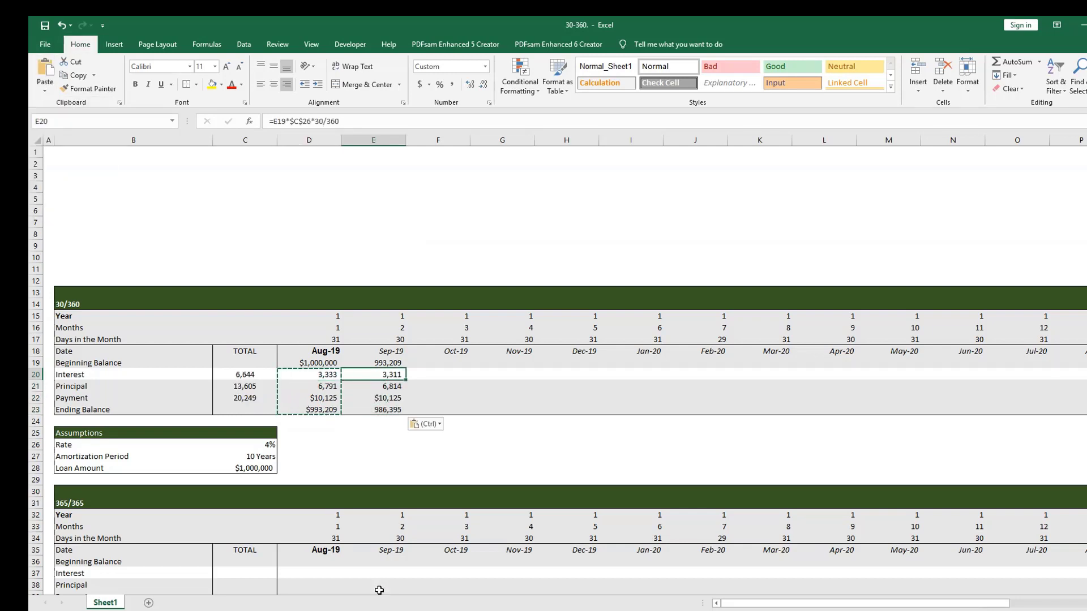
pyautogui.press('Escape')
# Fill September's formulas across all months, totalling 214,942 interest and 1,000,000 principal.
pyautogui.press('Up')
pyautogui.hotkey('shift', 'Down')
pyautogui.hotkey('shift', 'Down')
pyautogui.hotkey('shift', 'Down')
pyautogui.hotkey('shift', 'Down')
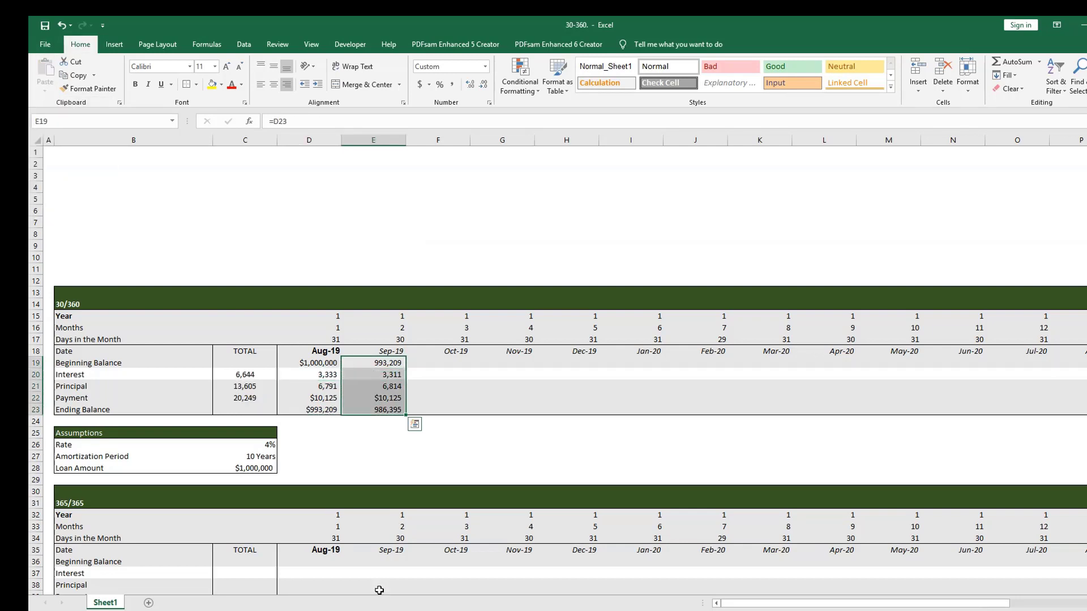
pyautogui.hotkey('ctrl', 'shift', 'Right')
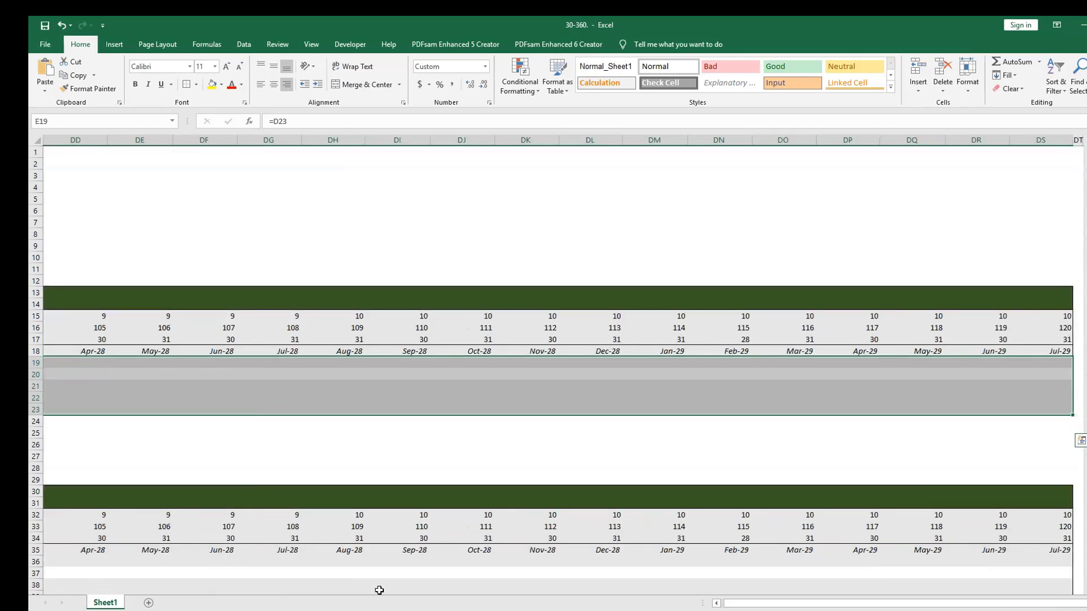
pyautogui.hotkey('ctrl', 'v')
pyautogui.press('Left')
pyautogui.press('Left')
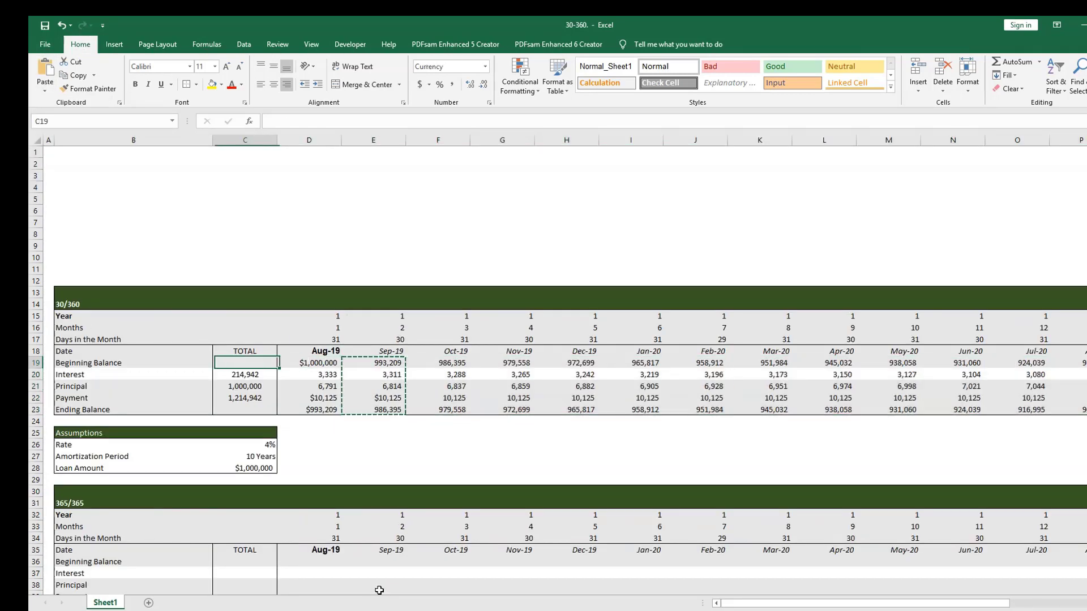
pyautogui.press('Down')
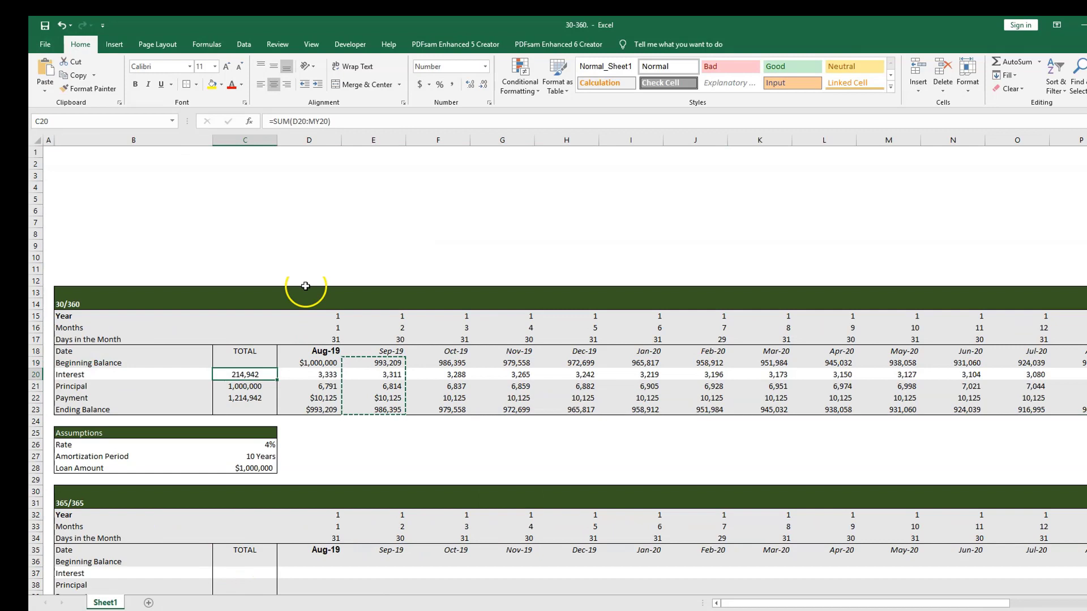
pyautogui.press('Escape')
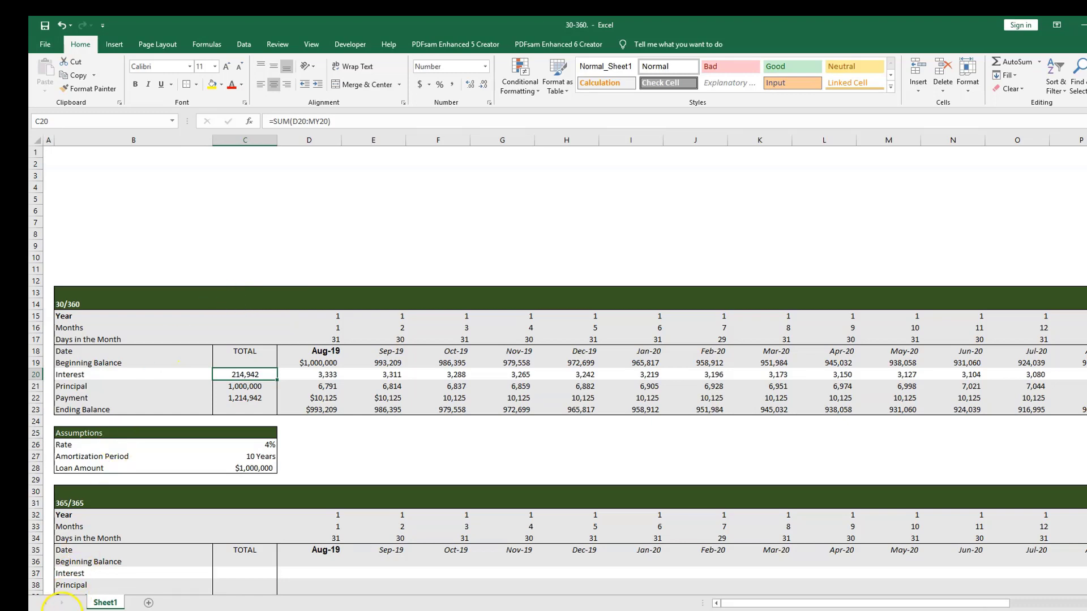
pyautogui.press('Down')
pyautogui.press('Down')
pyautogui.press('Down')
pyautogui.press('Down')
pyautogui.press('Down')
pyautogui.press('Down')
pyautogui.press('Down')
pyautogui.press('Down')
pyautogui.press('Down')
pyautogui.press('Down')
pyautogui.press('Down')
pyautogui.press('Down')
pyautogui.press('Down')
pyautogui.press('Down')
pyautogui.press('Down')
pyautogui.press('Down')
pyautogui.press('Down')
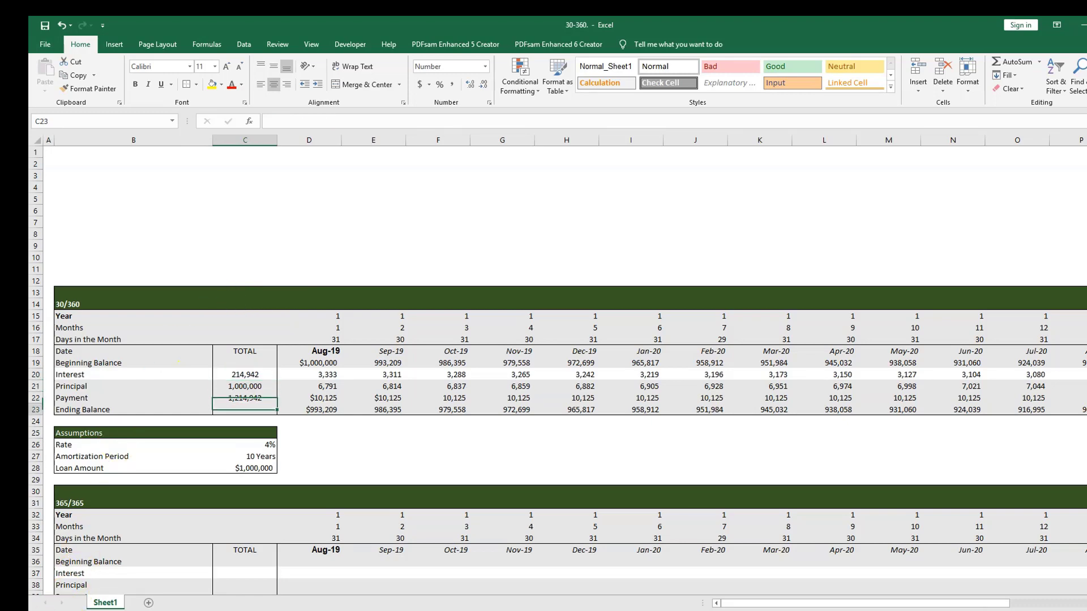
# Link the 365/365 Aug-19 beginning balance in D36 to the $1,000,000 loan amount in C45.
pyautogui.press('Down')
pyautogui.press('Down')
pyautogui.press('Down')
pyautogui.press('Down')
pyautogui.press('Down')
pyautogui.press('Down')
pyautogui.press('Down')
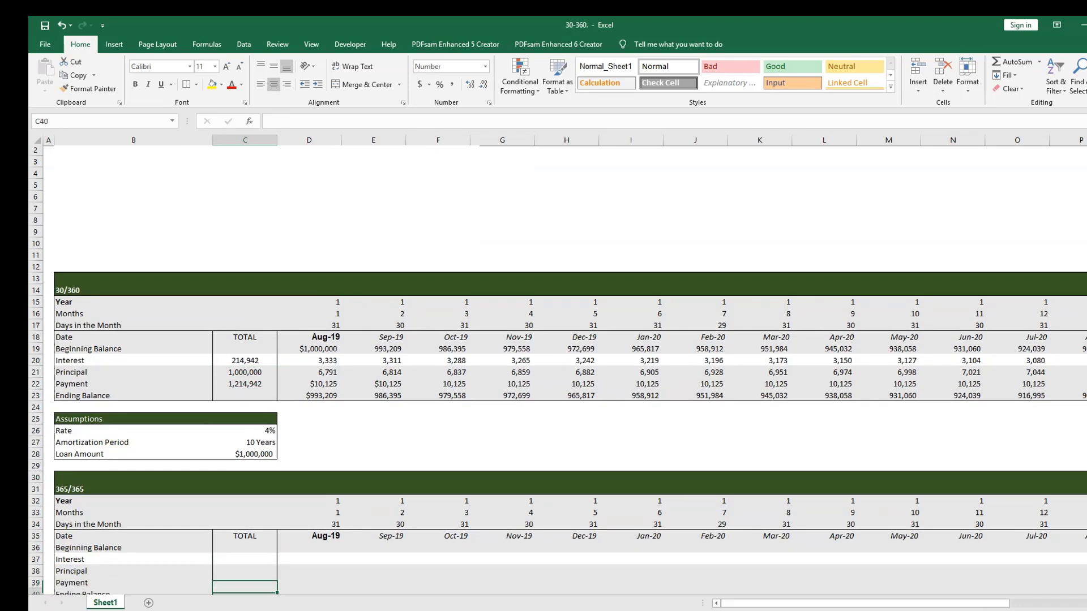
pyautogui.scroll(-2, 558, 368)
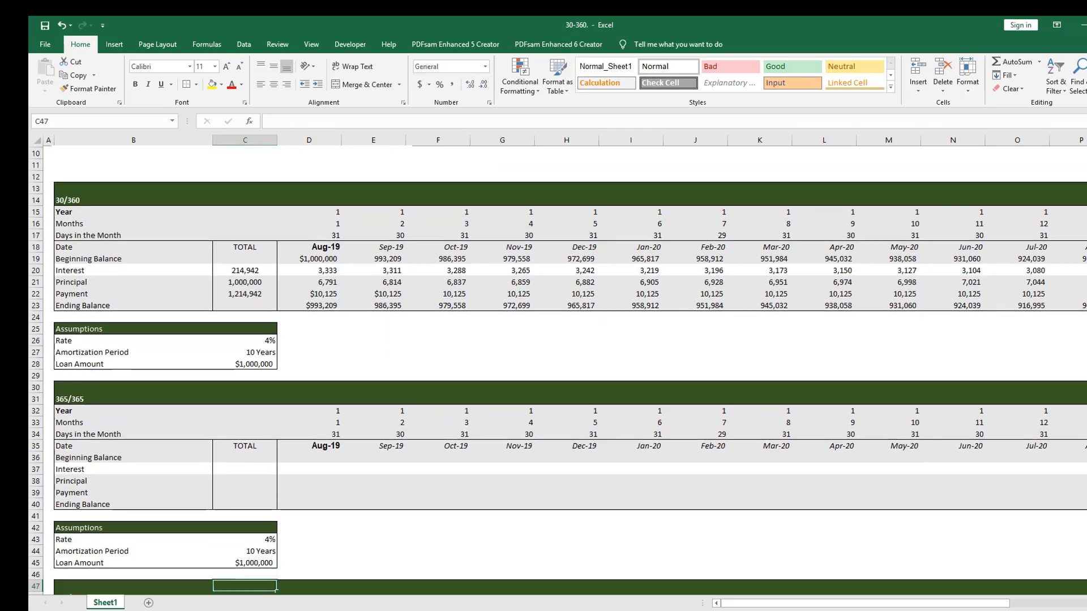
pyautogui.press('Up')
pyautogui.press('Up')
pyautogui.press('Up')
pyautogui.press('Up')
pyautogui.press('Up')
pyautogui.press('Up')
pyautogui.press('Up')
pyautogui.press('Up')
pyautogui.press('Up')
pyautogui.press('Right')
pyautogui.press('Right')
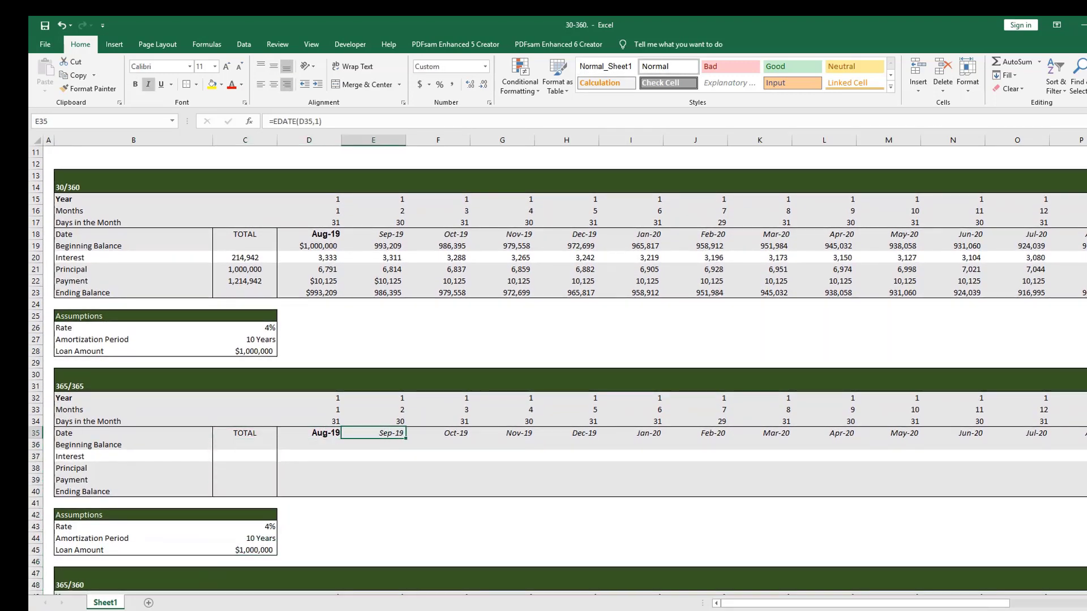
pyautogui.press('Up')
pyautogui.press('Up')
pyautogui.press('Up')
pyautogui.press('Left')
pyautogui.press('Down')
pyautogui.press('Down')
pyautogui.press('Down')
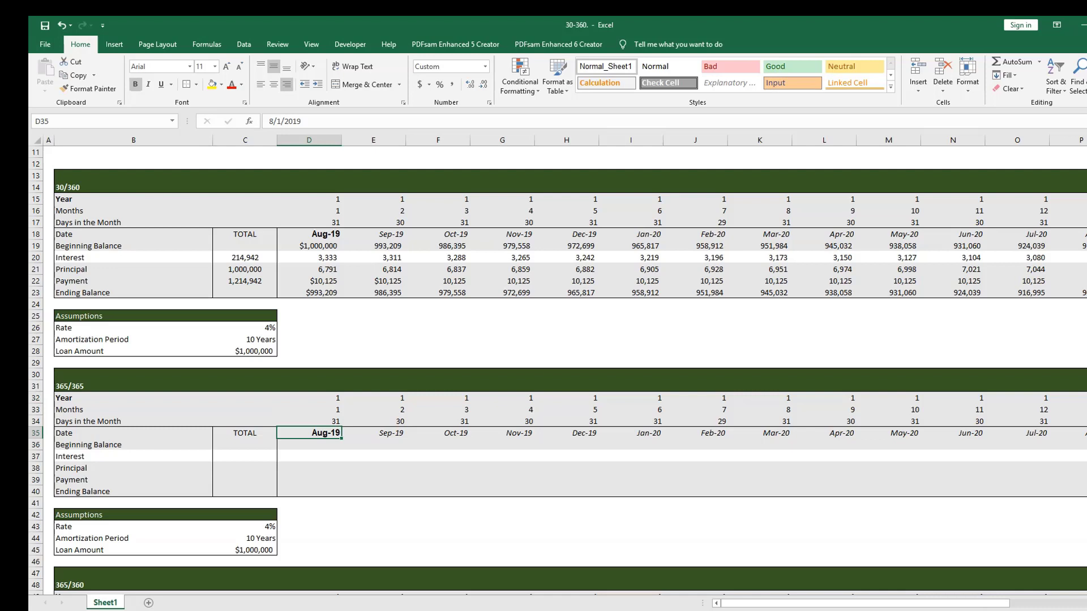
pyautogui.press('Down')
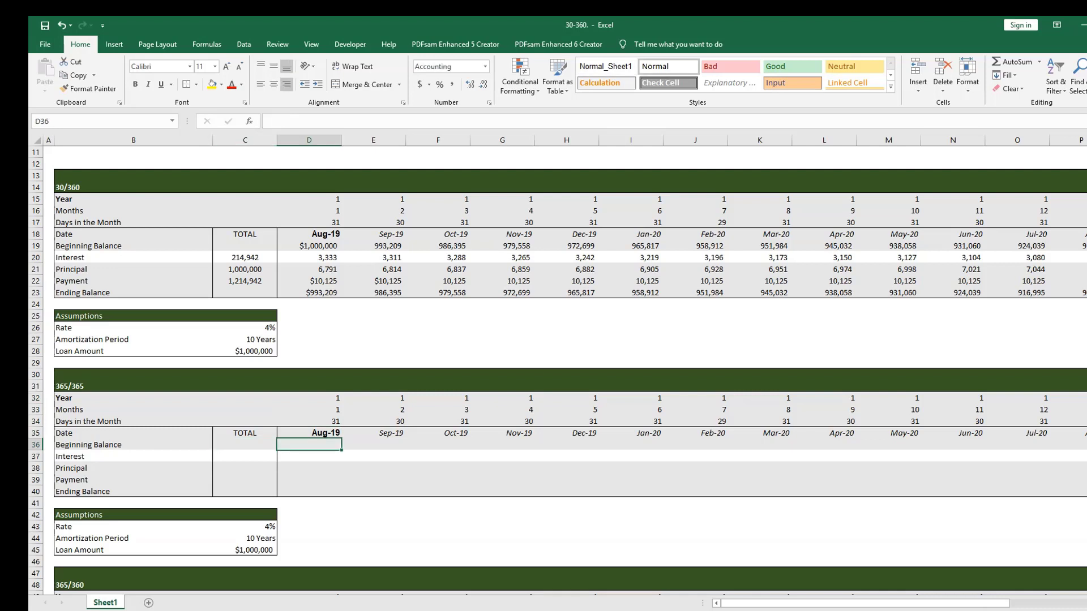
pyautogui.write('=')
pyautogui.press('Left')
pyautogui.press('Down')
pyautogui.press('Down')
pyautogui.press('Down')
pyautogui.press('Down')
pyautogui.press('Down')
pyautogui.press('Down')
pyautogui.press('Down')
pyautogui.press('Down')
pyautogui.press('Down')
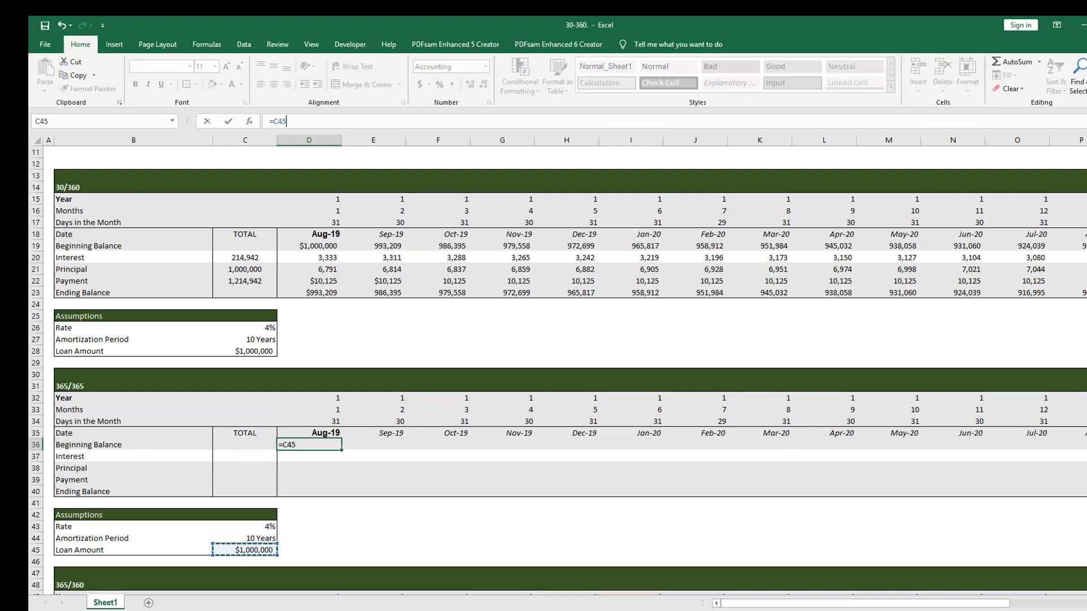
pyautogui.press('Return')
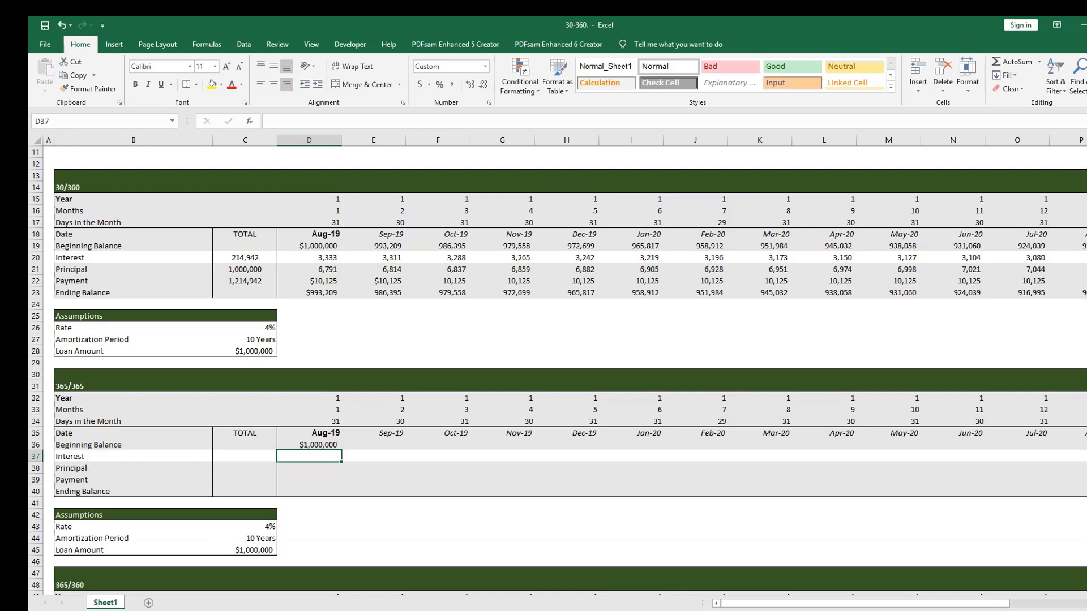
# Enter =D36*$C$43*D34/365 in D37 for Aug-19 interest of 3,397, then recheck it.
pyautogui.write('=')
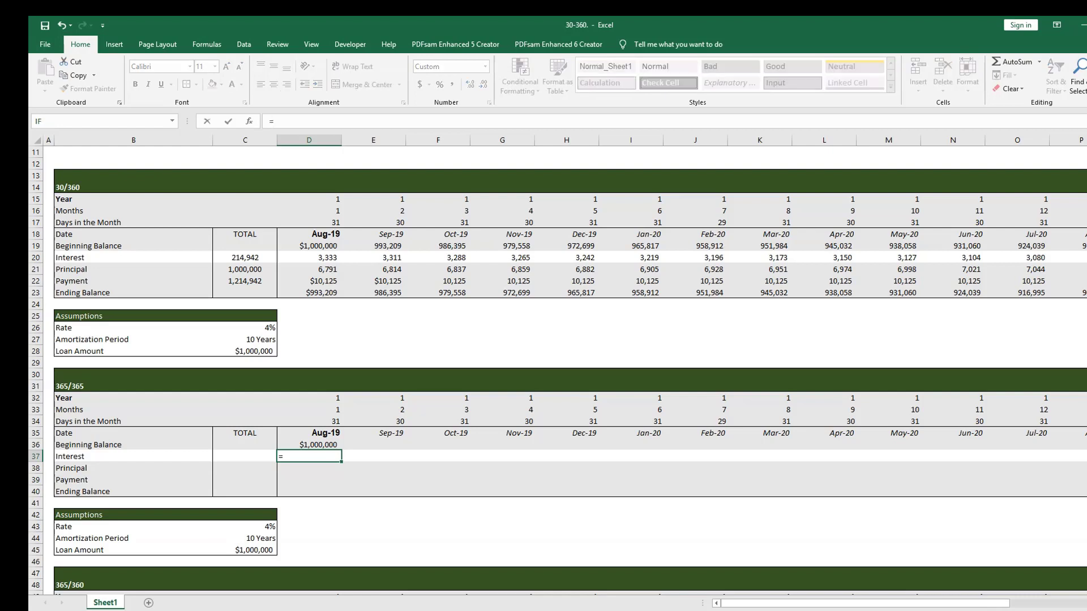
pyautogui.press('Left')
pyautogui.press('Up')
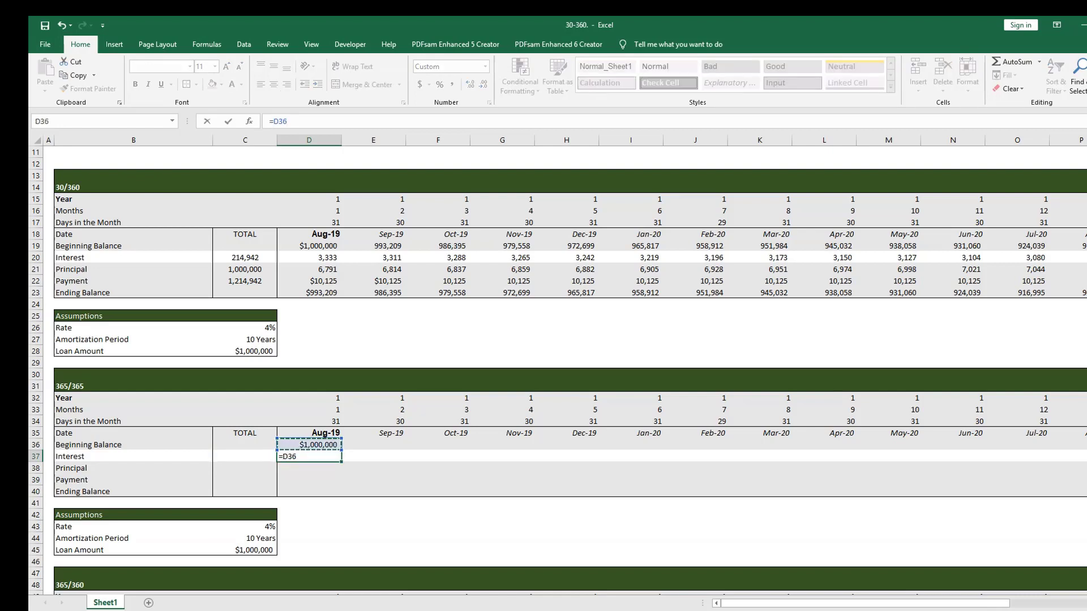
pyautogui.write('*')
pyautogui.press('Left')
pyautogui.press('Down')
pyautogui.press('Down')
pyautogui.press('Down')
pyautogui.press('Down')
pyautogui.press('Down')
pyautogui.press('Down')
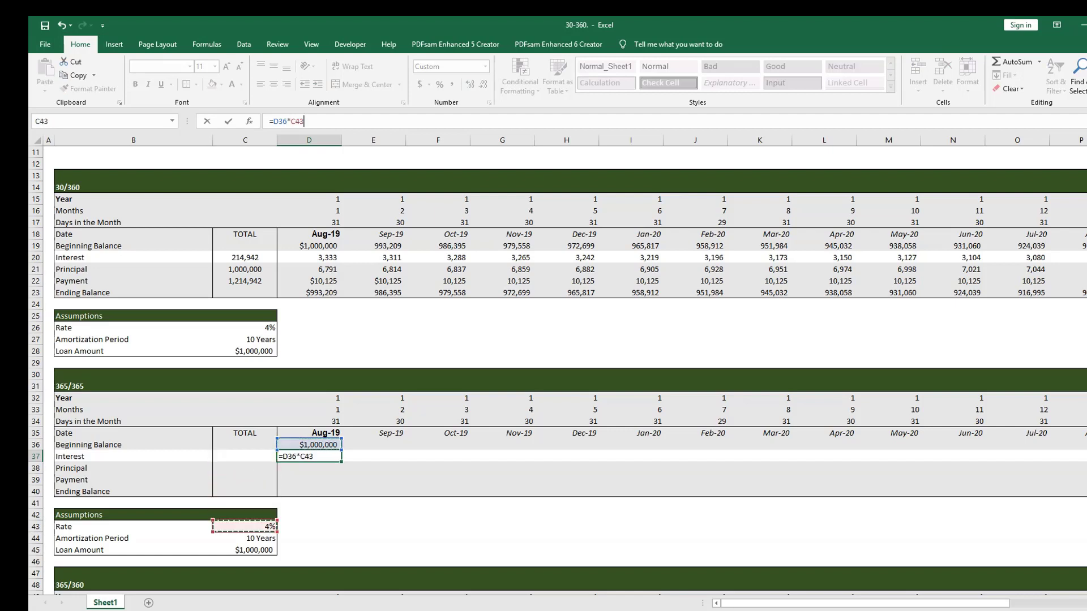
pyautogui.press('F4')
pyautogui.write('*')
pyautogui.press('Up')
pyautogui.press('Up')
pyautogui.press('Up')
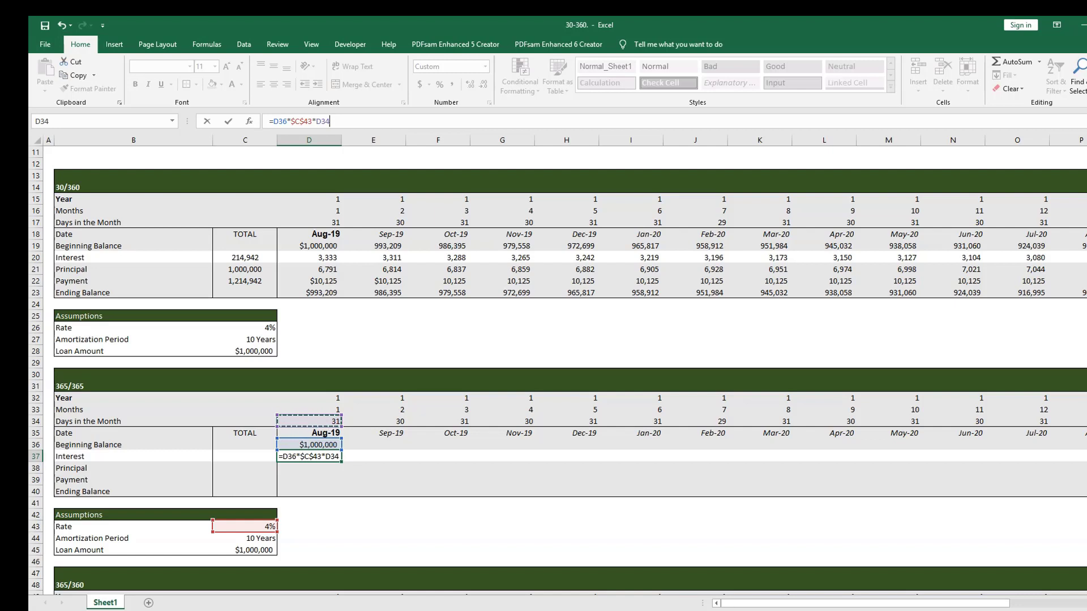
pyautogui.write('/')
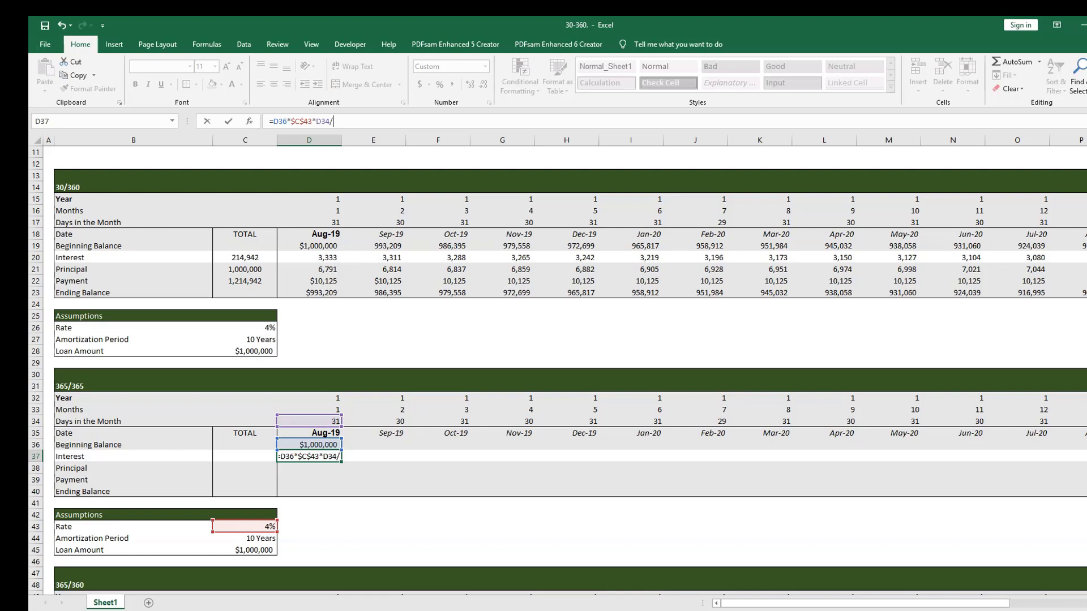
pyautogui.write('365')
pyautogui.press('Return')
pyautogui.press('Up')
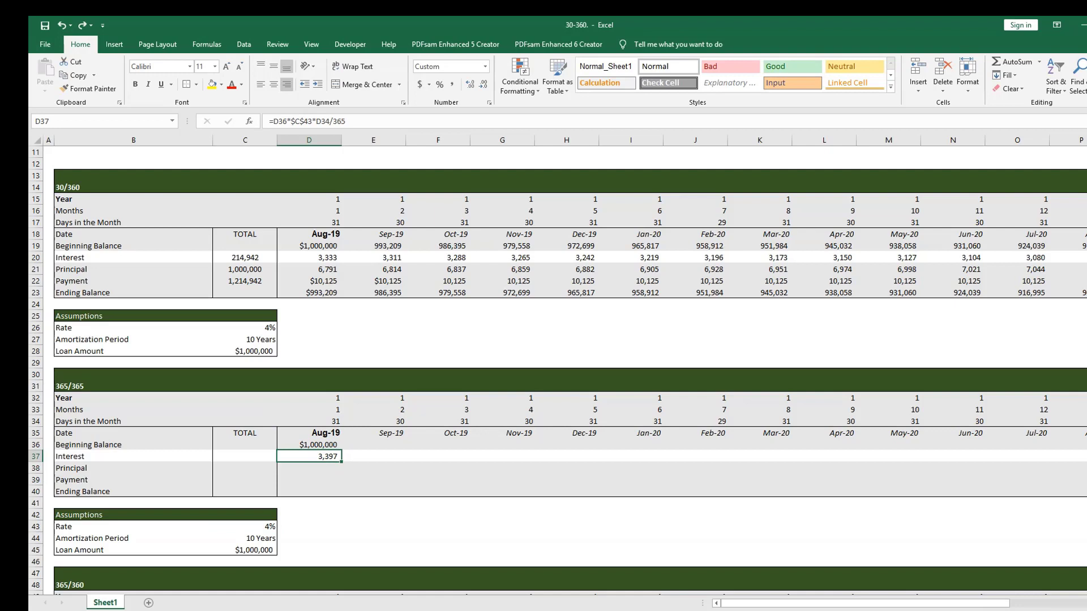
pyautogui.press('F2')
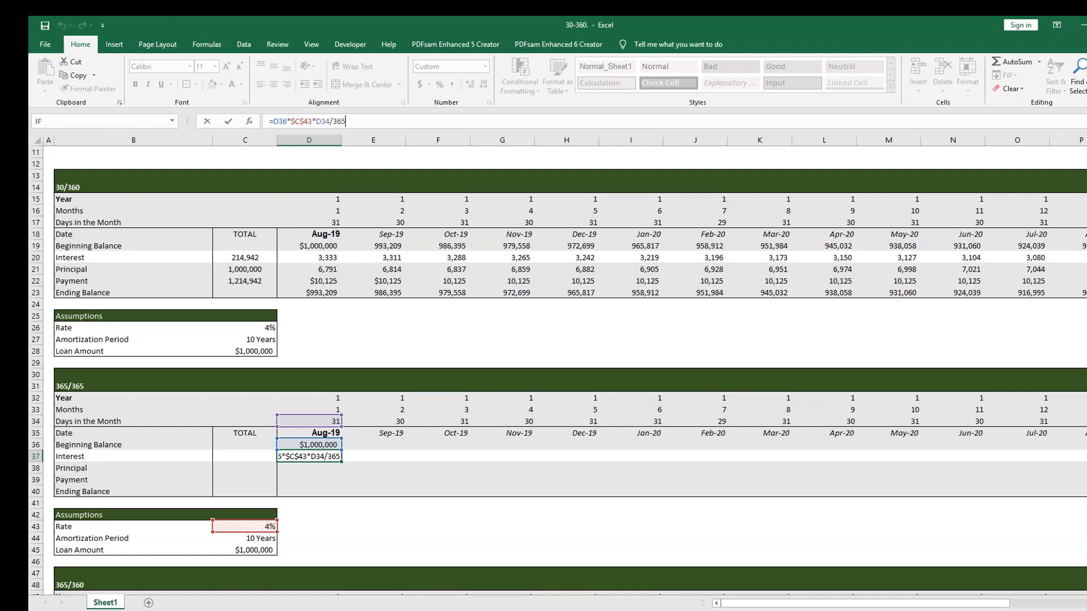
pyautogui.hotkey('ctrl', 'Return')
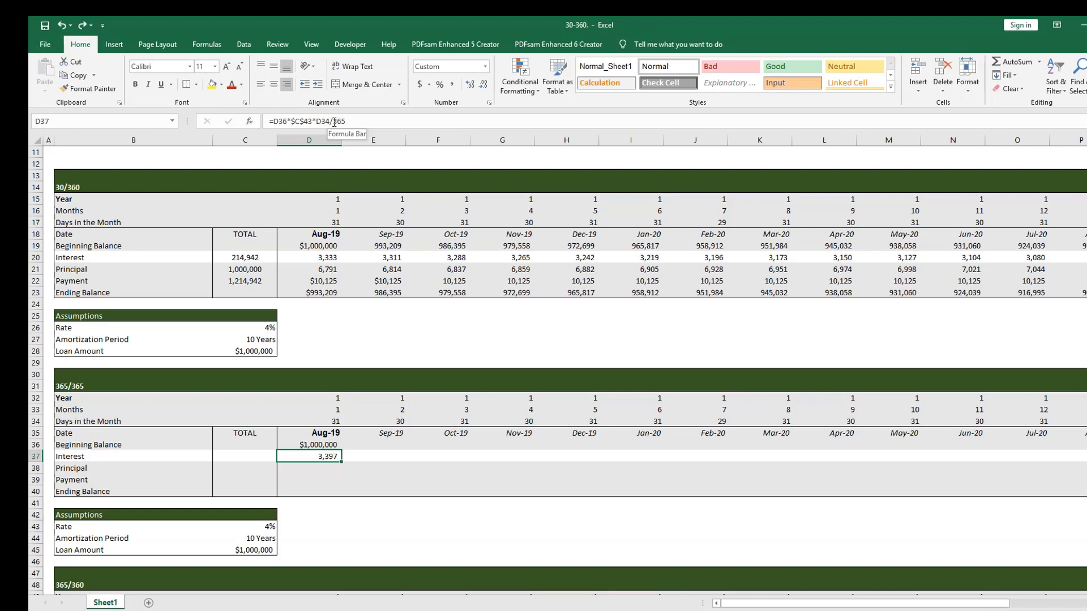
# Enter =PMT($C$43/12,$C$44*12,-$C$45) in D39 for a $10,125 Aug-19 payment.
pyautogui.press('Down')
pyautogui.press('Down')
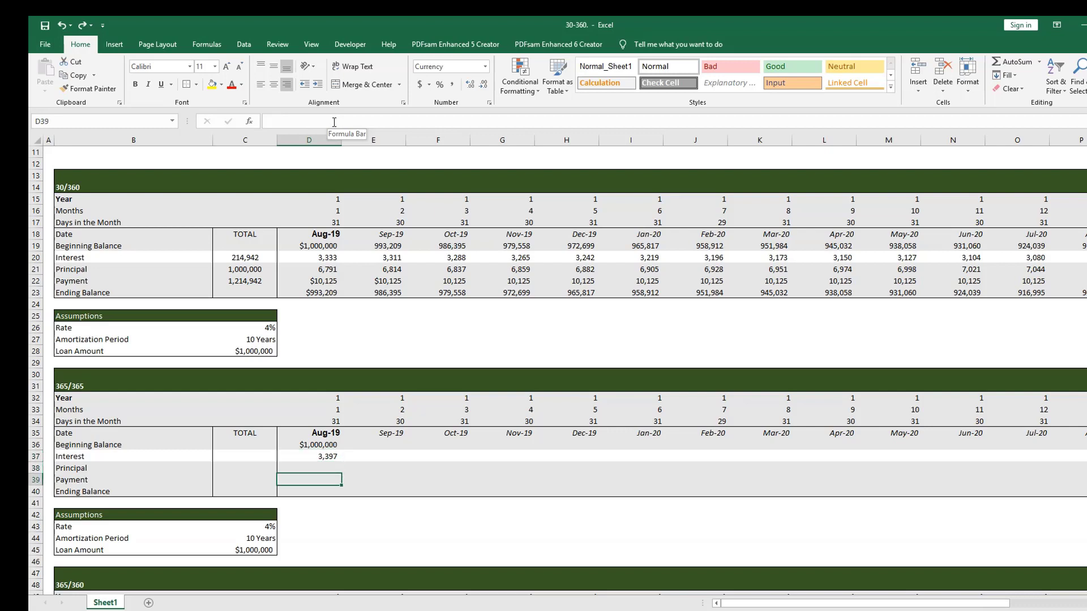
pyautogui.write('=pmt')
pyautogui.press('Tab')
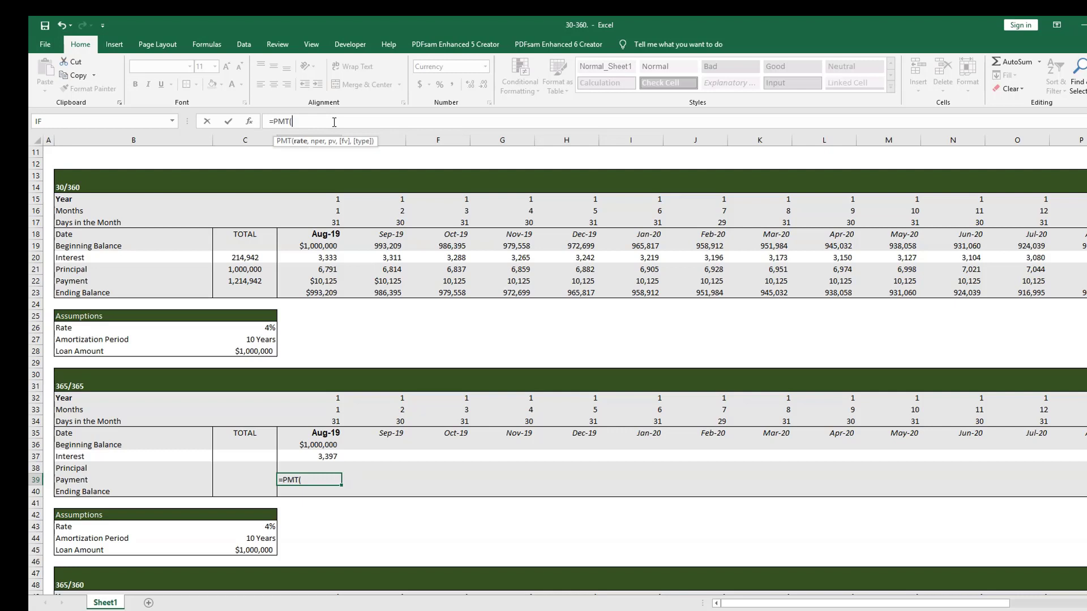
pyautogui.press('Left')
pyautogui.press('Down')
pyautogui.press('Down')
pyautogui.press('Down')
pyautogui.press('Down')
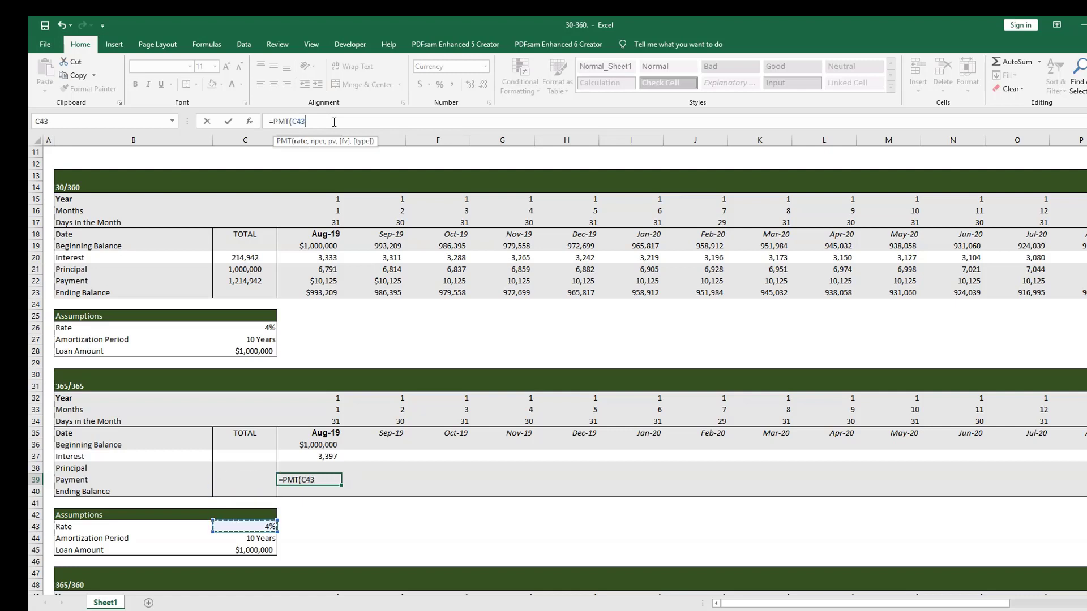
pyautogui.press('F4')
pyautogui.write('/12')
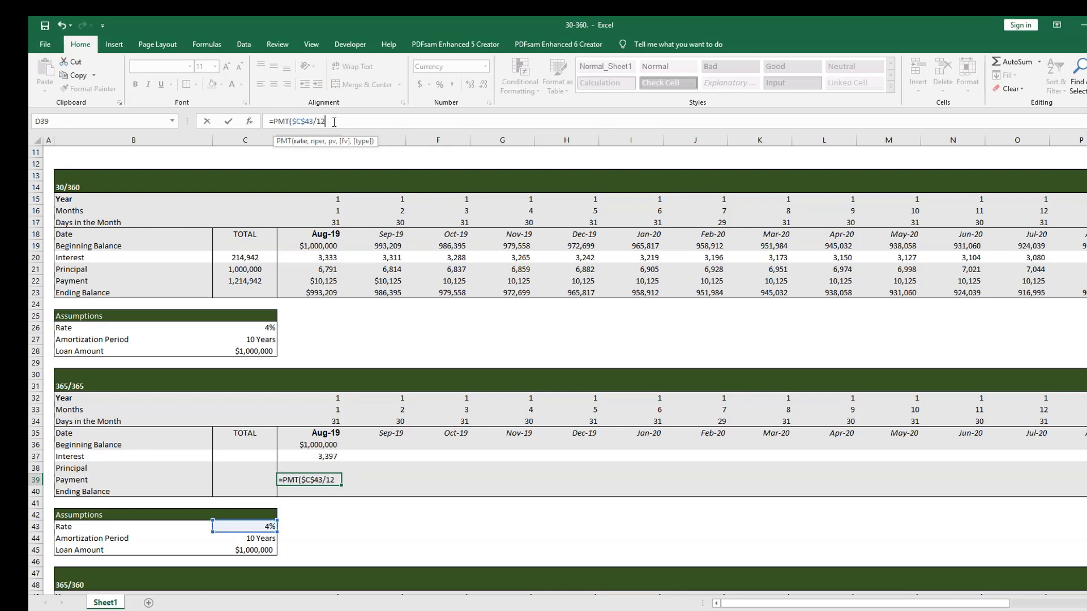
pyautogui.write(',')
pyautogui.press('Left')
pyautogui.press('Down')
pyautogui.press('Down')
pyautogui.press('Down')
pyautogui.press('Down')
pyautogui.press('Down')
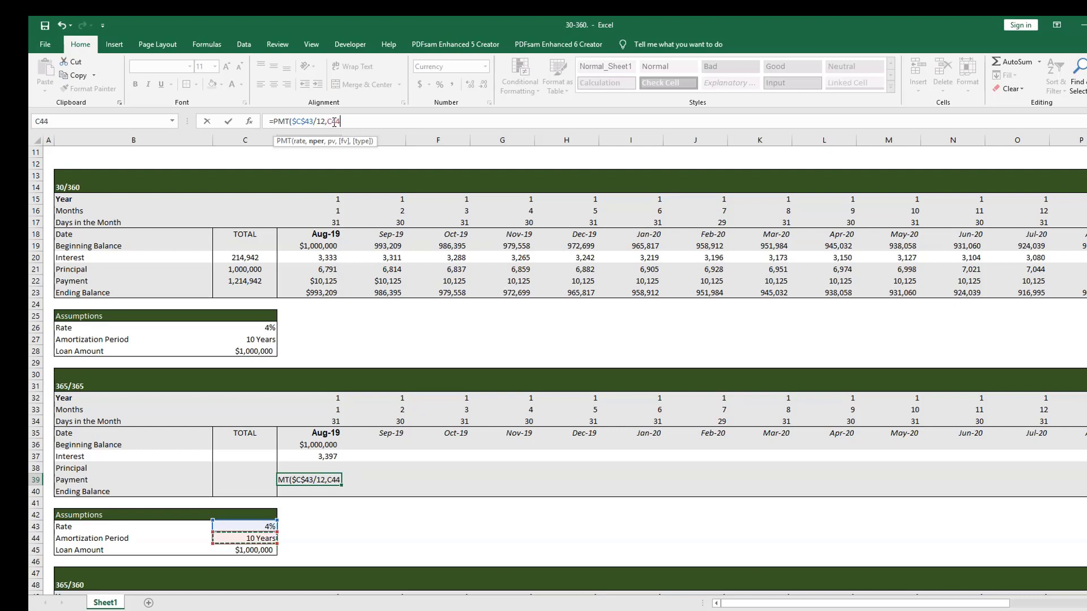
pyautogui.press('F4')
pyautogui.write('*12')
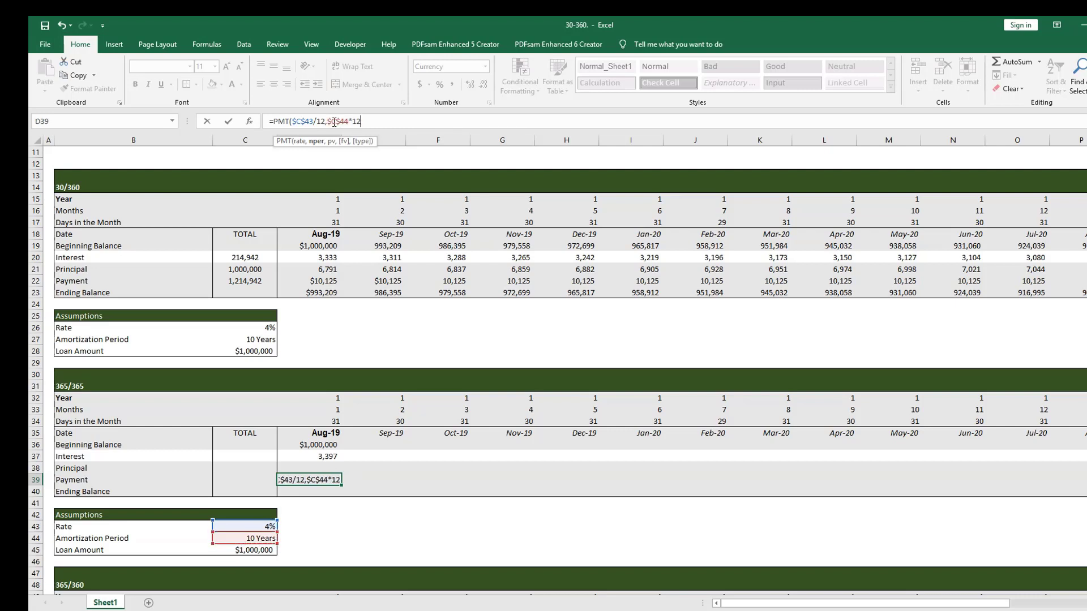
pyautogui.write(',')
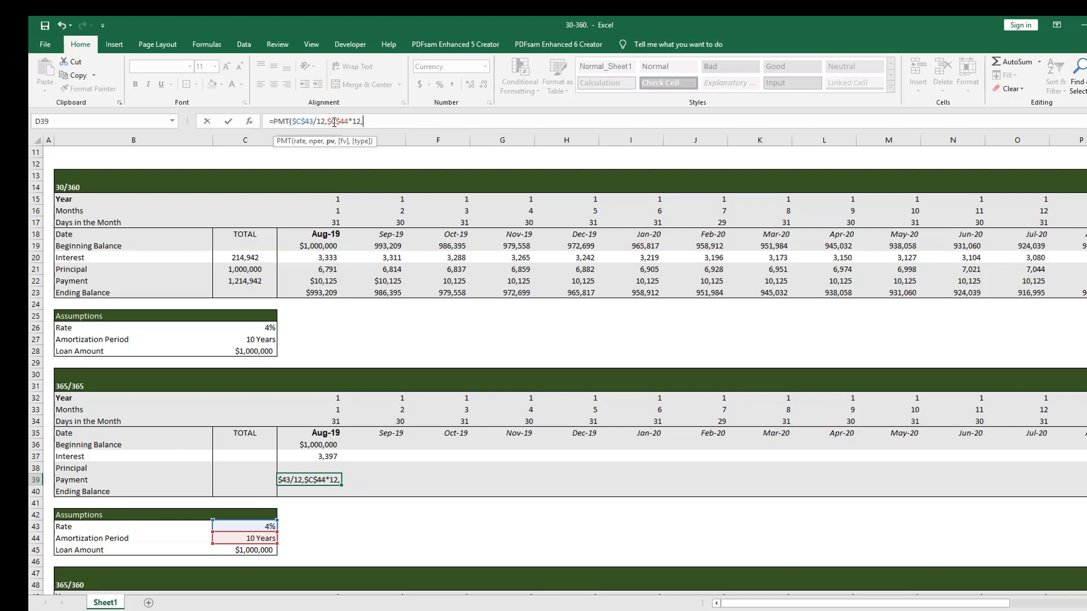
pyautogui.write('-')
pyautogui.press('Left')
pyautogui.press('Down')
pyautogui.press('Down')
pyautogui.press('Down')
pyautogui.press('Down')
pyautogui.press('Down')
pyautogui.press('Down')
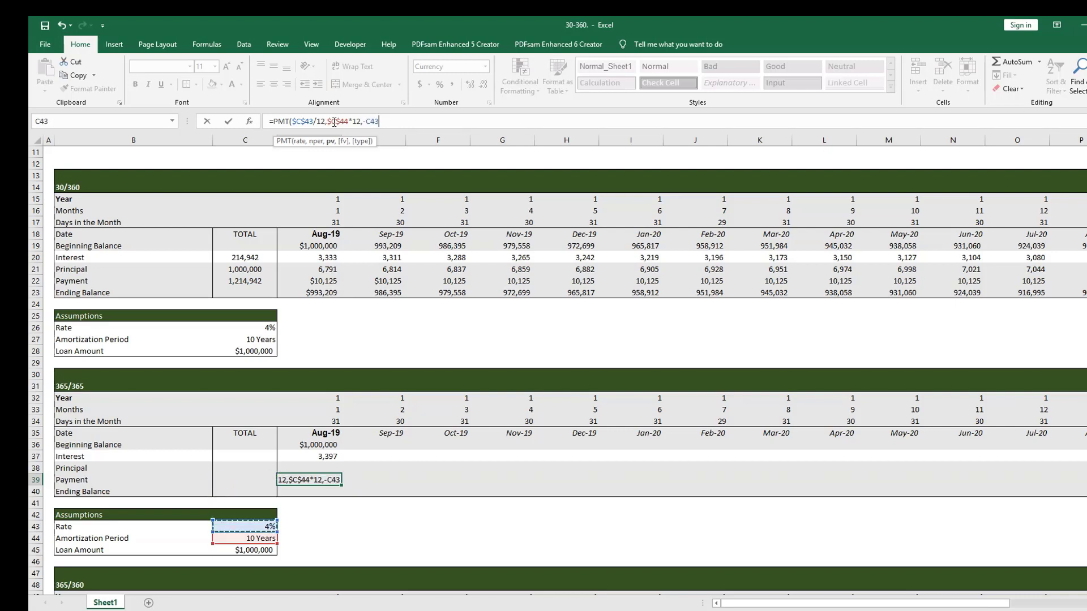
pyautogui.press('F4')
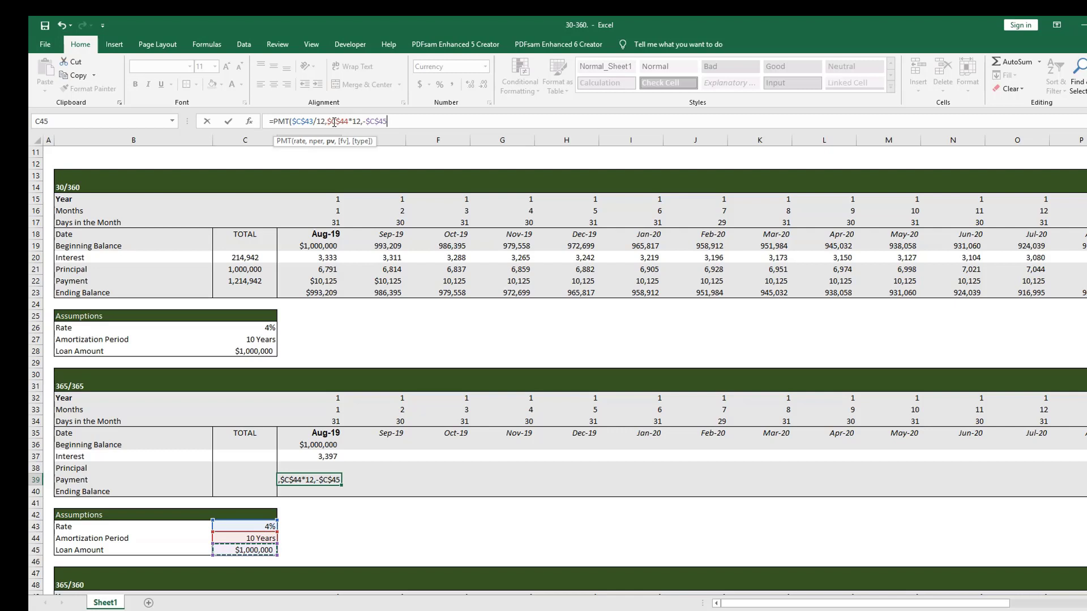
pyautogui.hotkey('ctrl', 'Return')
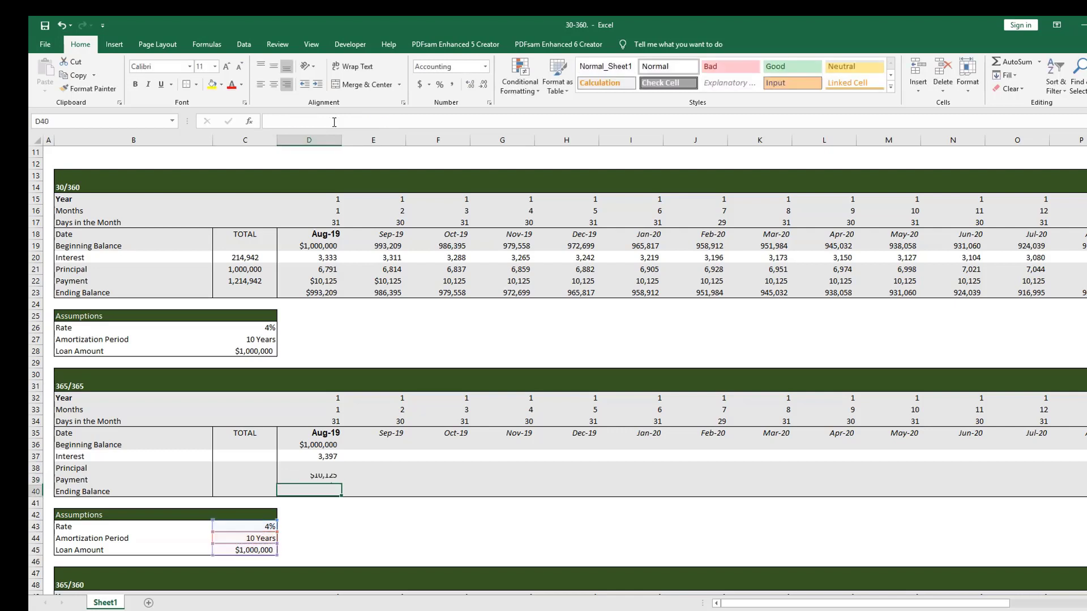
pyautogui.press('Up')
# Enter Aug-19 principal =D39-D37 in D38 and ending balance =D36-D38 in D40.
pyautogui.write('=')
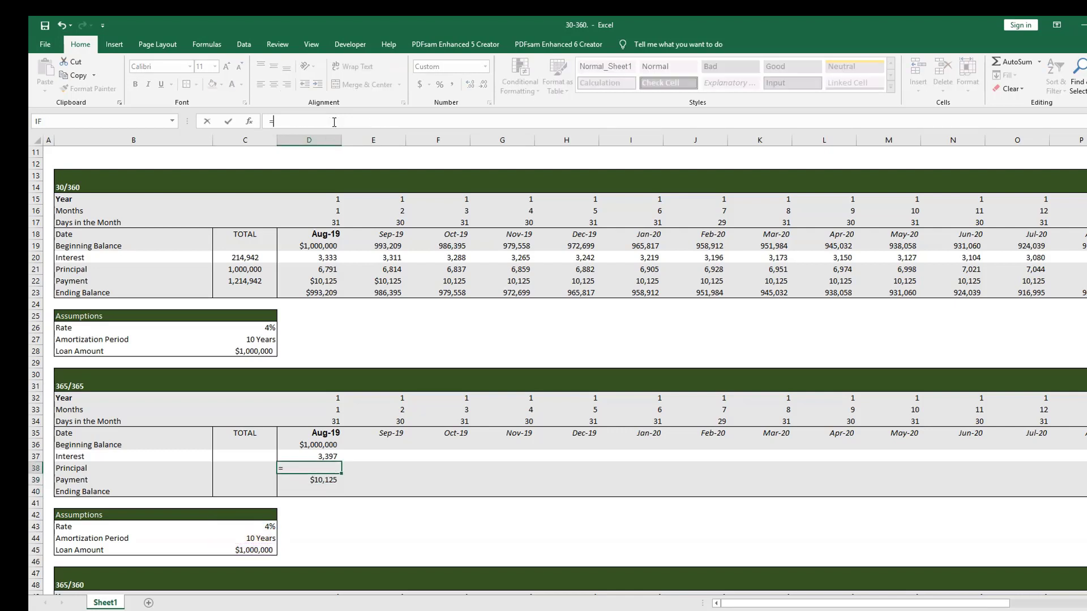
pyautogui.press('Down')
pyautogui.write('-')
pyautogui.press('Up')
pyautogui.press('Up')
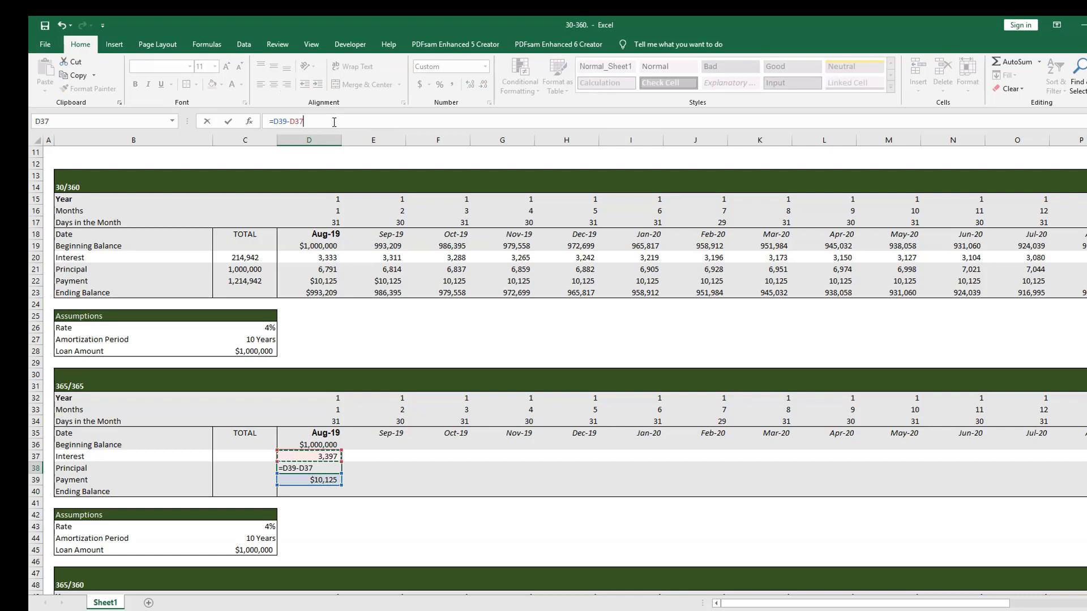
pyautogui.press('Down')
pyautogui.press('Return')
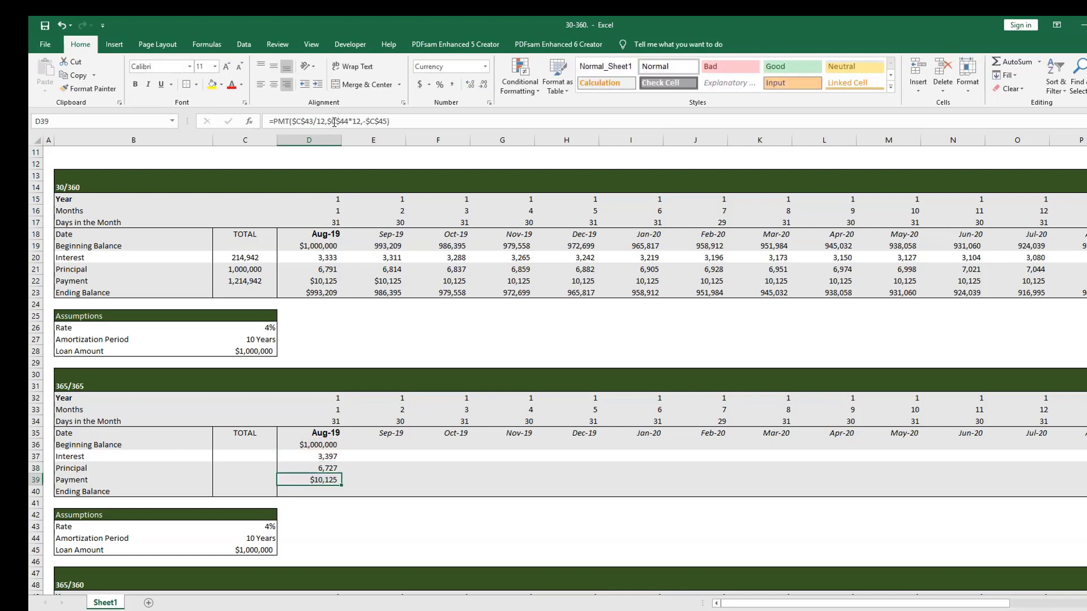
pyautogui.press('Down')
pyautogui.write('=')
pyautogui.press('Up')
pyautogui.press('Up')
pyautogui.press('Up')
pyautogui.press('Up')
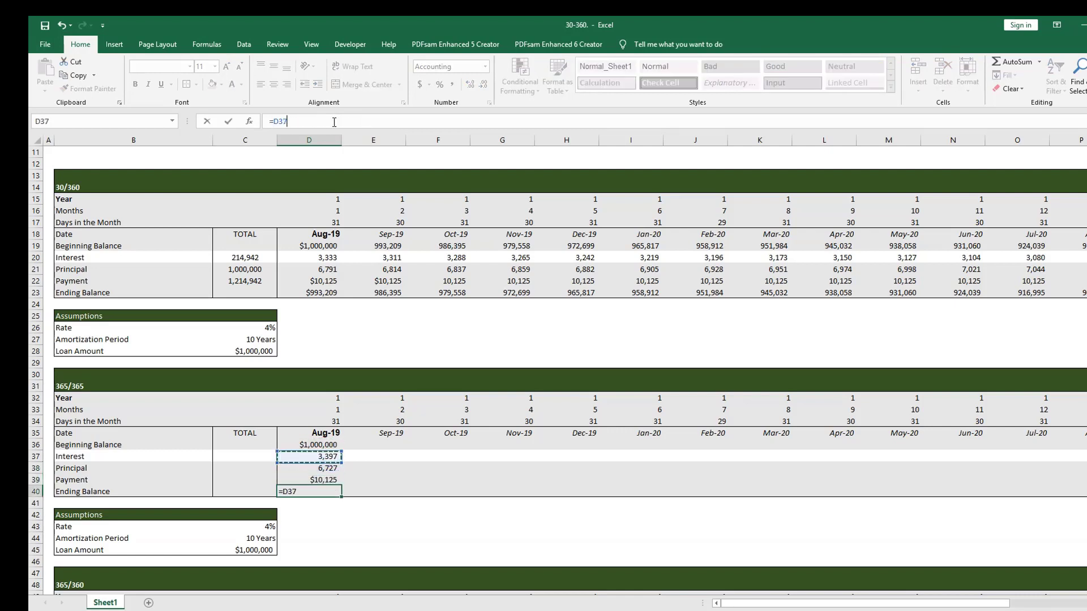
pyautogui.write('-')
pyautogui.press('Up')
pyautogui.press('Up')
pyautogui.press('Return')
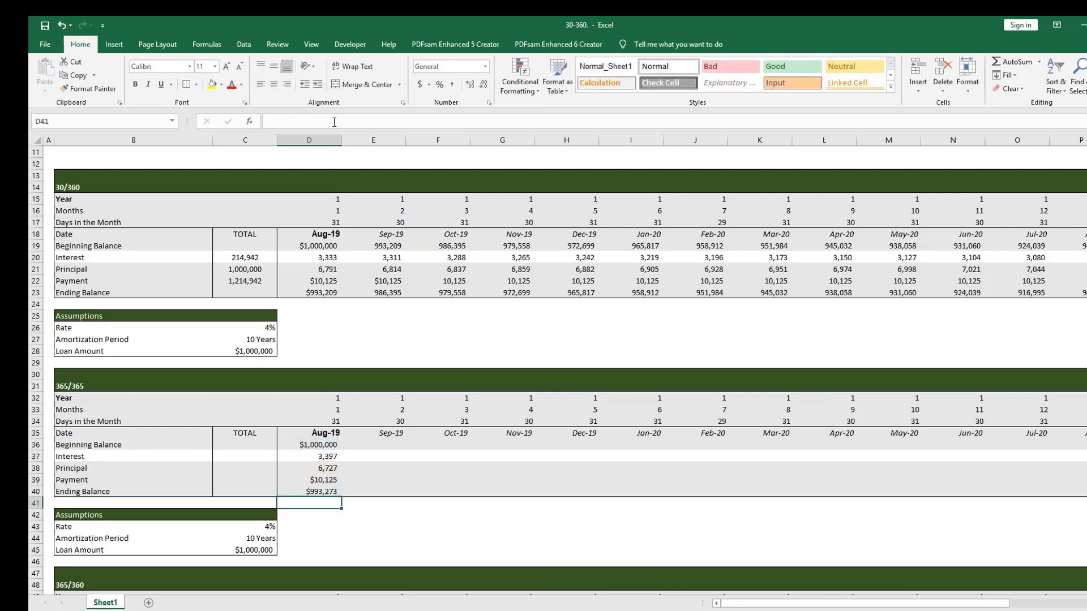
# Carry the Aug-19 ending balance forward as Sep-19's beginning balance with =D40 in E36.
pyautogui.press('Up')
pyautogui.press('Up')
pyautogui.press('Up')
pyautogui.press('Up')
pyautogui.press('Up')
pyautogui.press('Right')
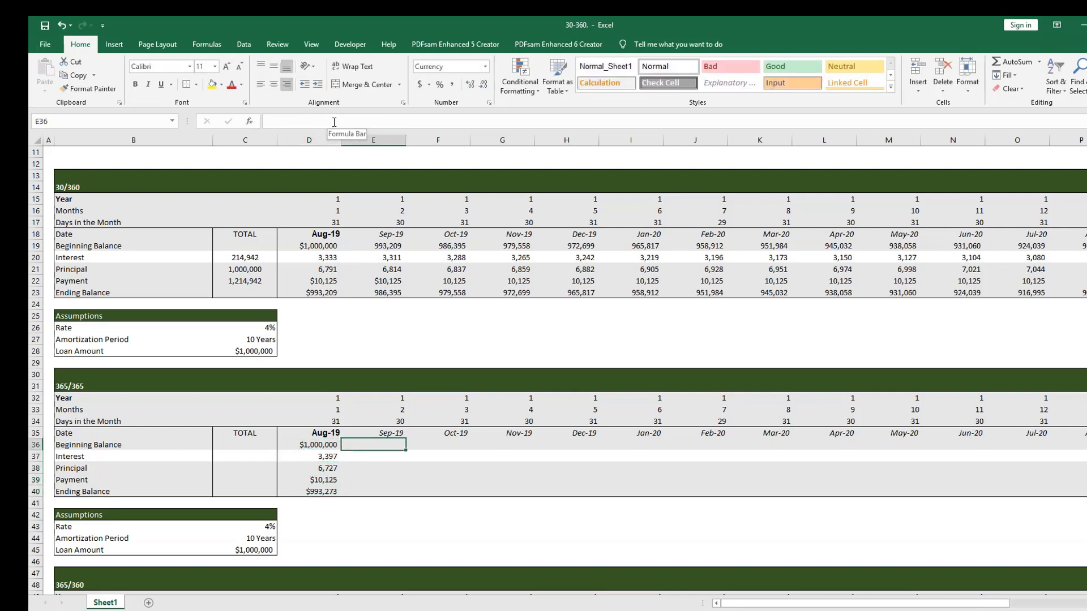
pyautogui.write('=')
pyautogui.press('Left')
pyautogui.press('Down')
pyautogui.press('Down')
pyautogui.press('Down')
pyautogui.press('Down')
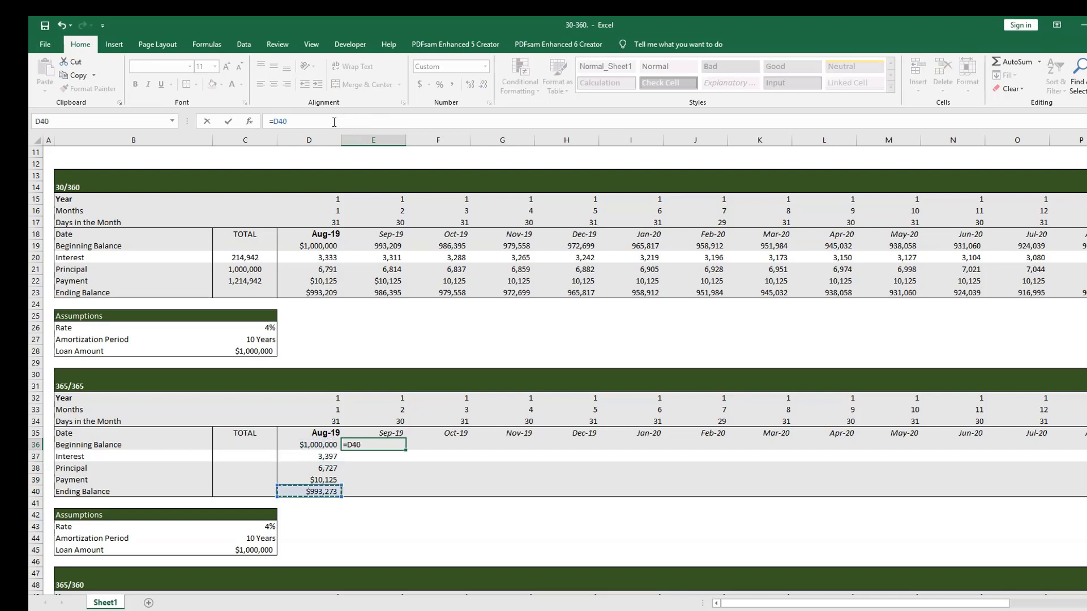
pyautogui.hotkey('ctrl', 'Return')
# Copy the Aug-19 interest-to-ending-balance formulas D37:D40 into the Sep-19 column E37:E40.
pyautogui.press('Left')
pyautogui.press('Down')
pyautogui.hotkey('shift', 'Down')
pyautogui.hotkey('shift', 'Down')
pyautogui.hotkey('shift', 'Down')
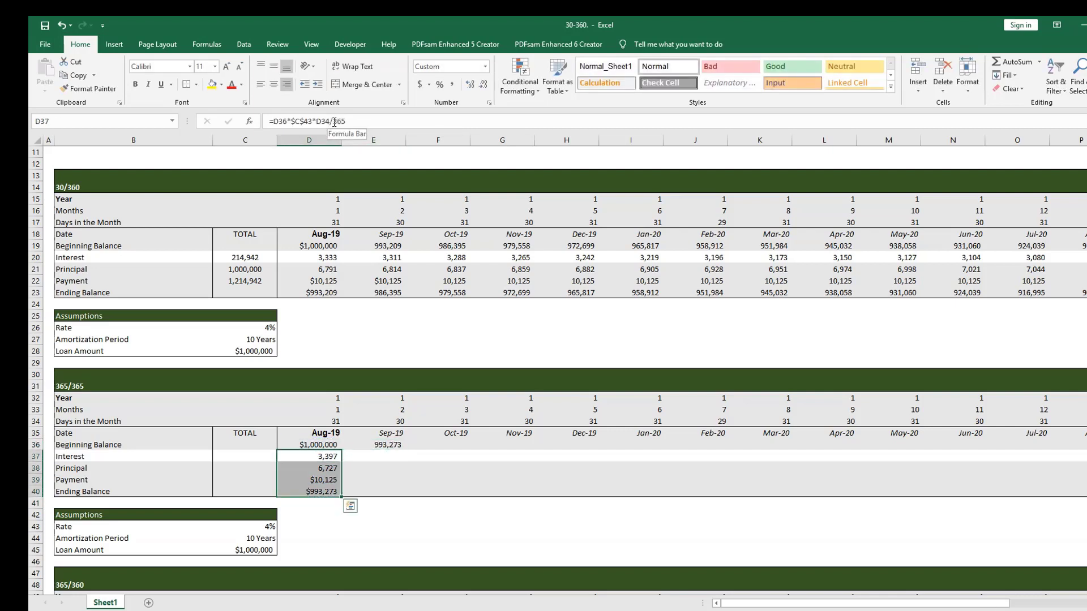
pyautogui.hotkey('ctrl', 'c')
pyautogui.press('Right')
pyautogui.hotkey('shift', 'Down')
pyautogui.hotkey('shift', 'Down')
pyautogui.hotkey('shift', 'Down')
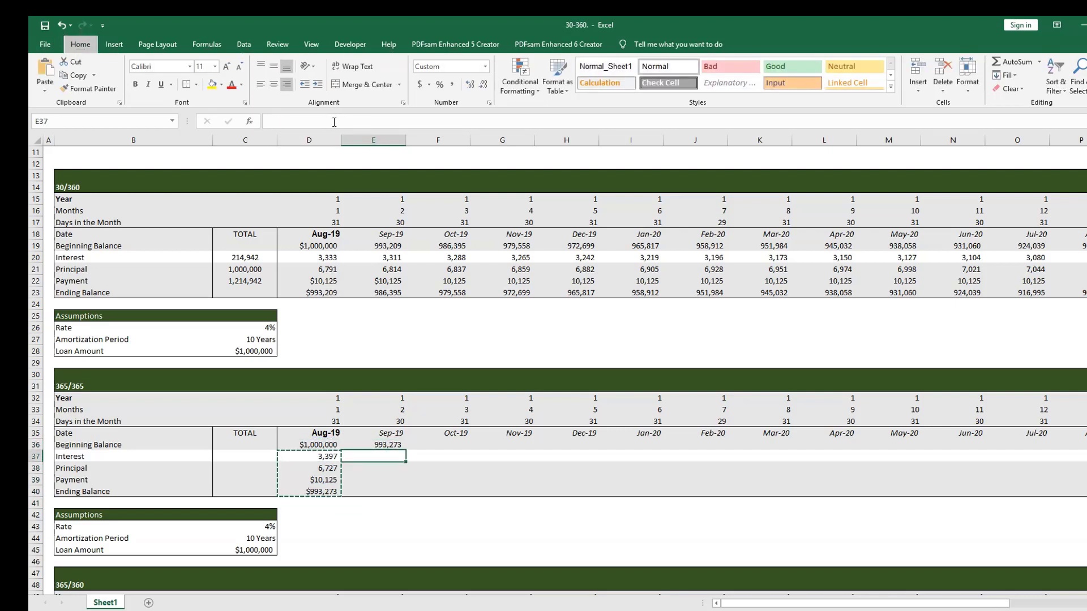
pyautogui.hotkey('ctrl', 'v')
pyautogui.press('Up')
pyautogui.press('Escape')
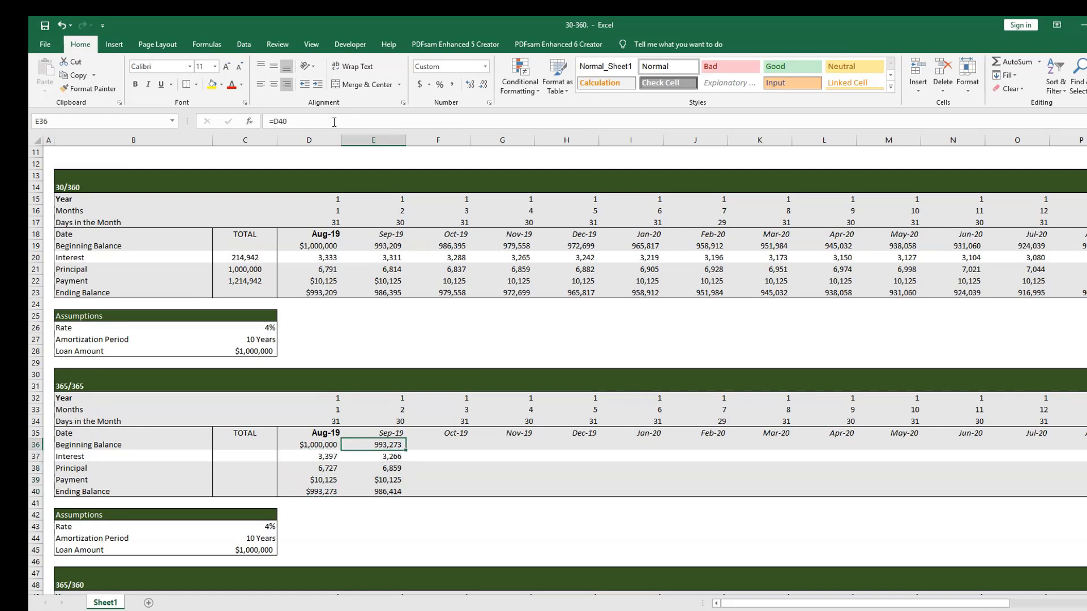
# Fill E36:E40 right across every month through Jul-29 in column DS.
pyautogui.hotkey('shift', 'Down')
pyautogui.hotkey('shift', 'Down')
pyautogui.hotkey('shift', 'Down')
pyautogui.hotkey('shift', 'Down')
pyautogui.hotkey('ctrl', 'shift', 'Right')
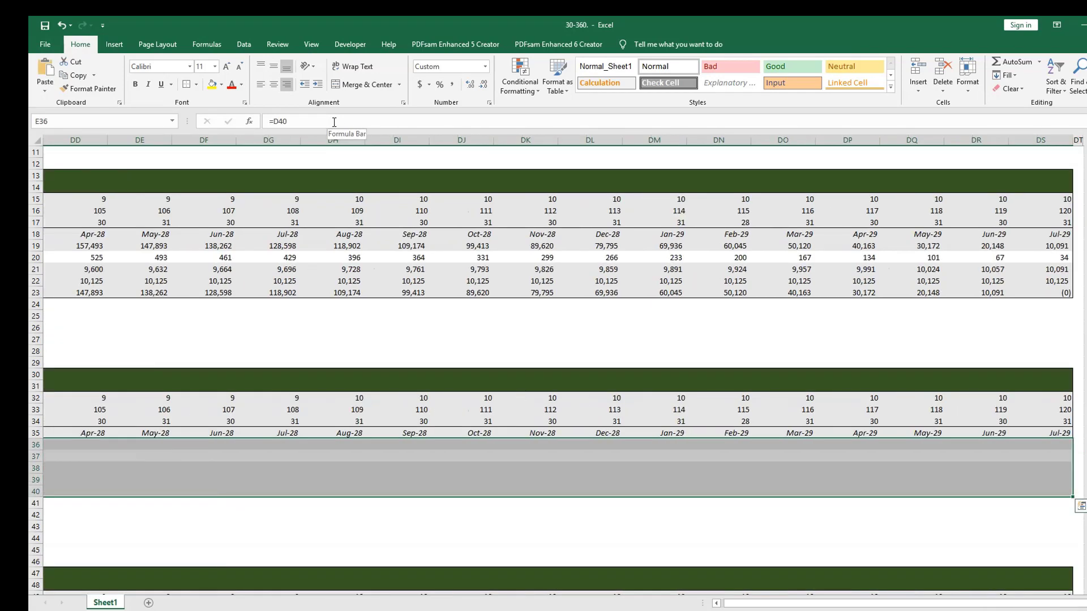
pyautogui.hotkey('alt', 'h')
pyautogui.press('v')
pyautogui.press('p')
pyautogui.press('Down')
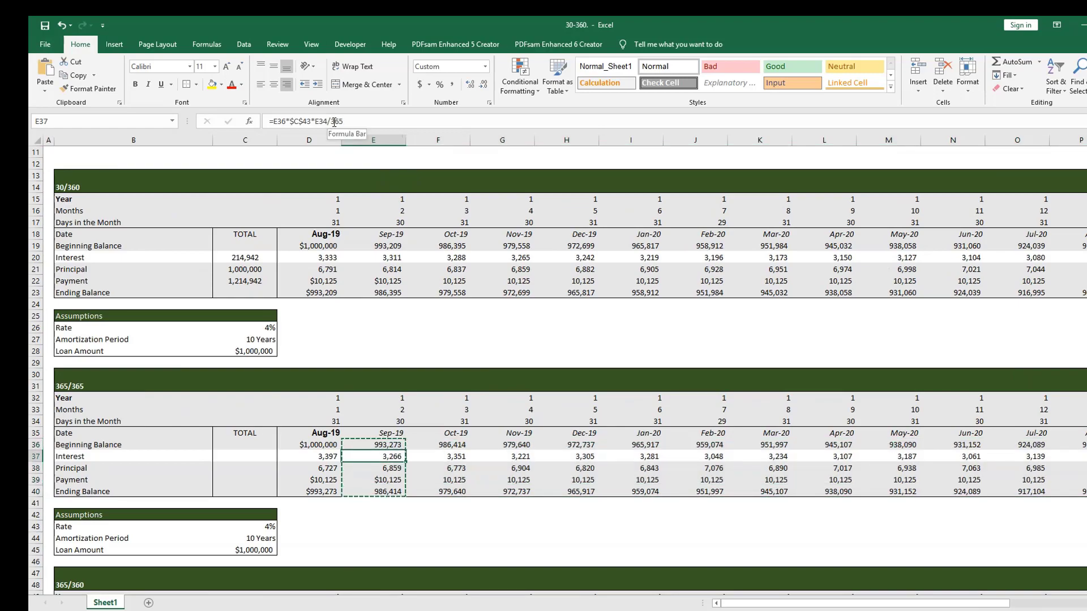
pyautogui.hotkey('ctrl', 'Right')
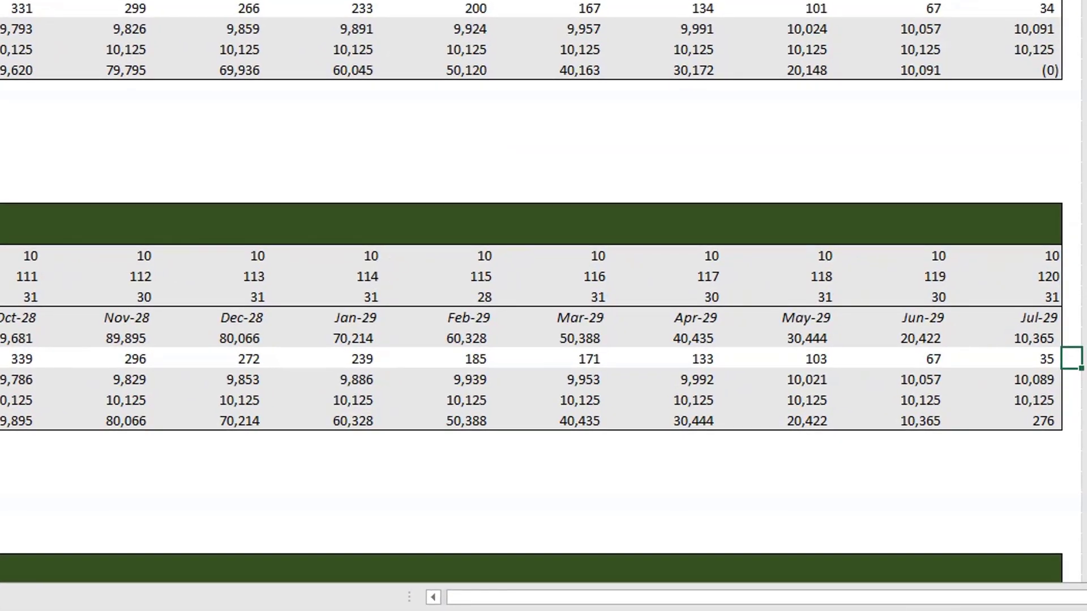
# Compare the 365/365 Jul-29 ending balance of 276 with the 30/360 table's (0).
pyautogui.press('Left')
pyautogui.press('Down')
pyautogui.press('Down')
pyautogui.press('Down')
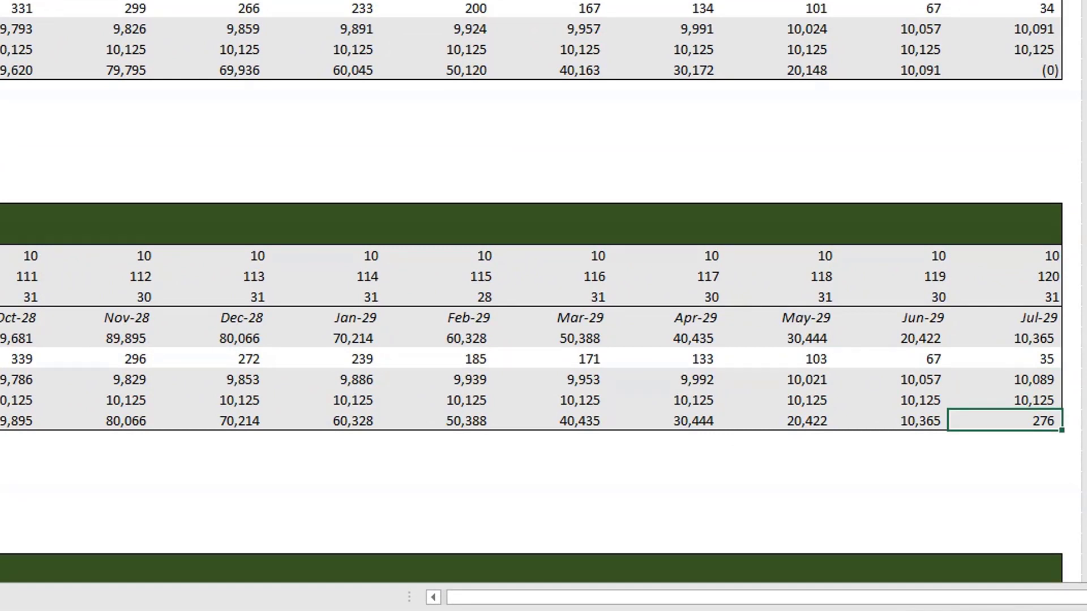
pyautogui.click(1028, 67)
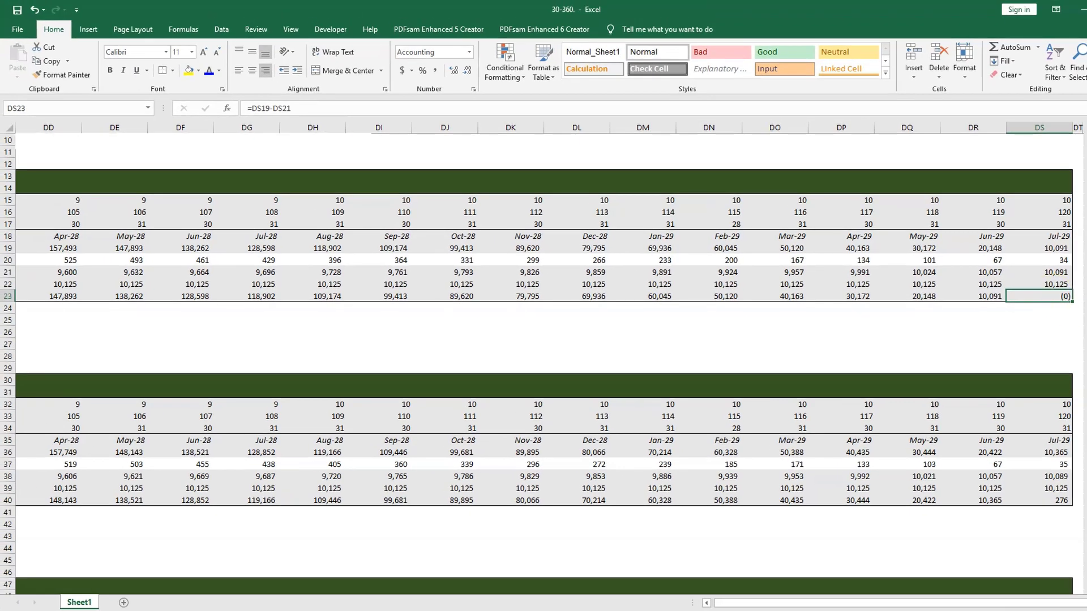
pyautogui.click(1042, 501)
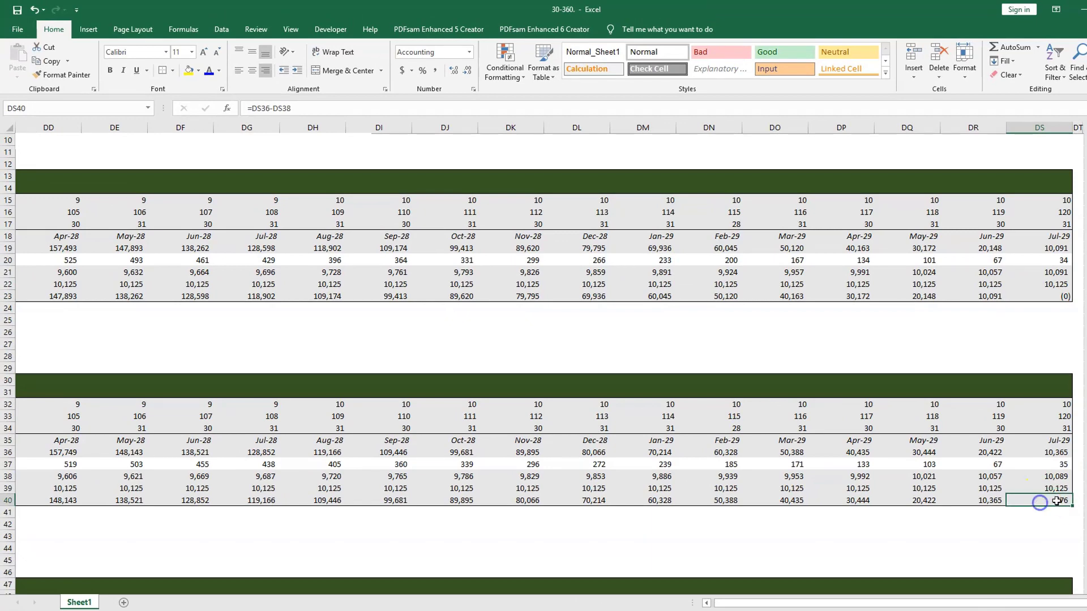
pyautogui.press('Up')
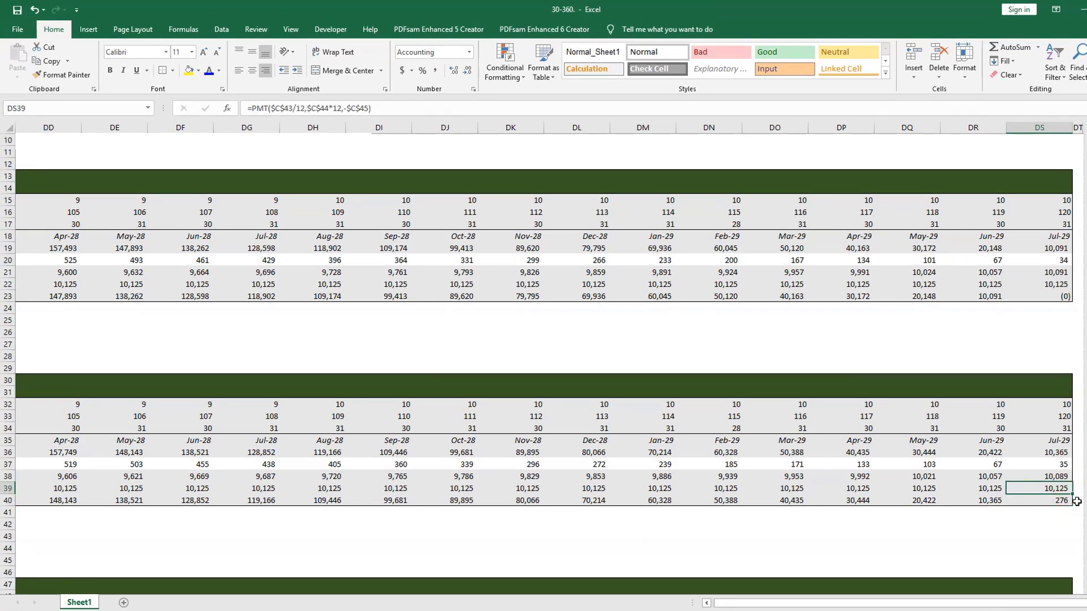
pyautogui.hotkey('ctrl', 'Left')
pyautogui.hotkey('ctrl', 'Left')
# Replace D39's PMT formula with a hard-coded payment of 10,125.
pyautogui.press('Right')
pyautogui.press('Right')
pyautogui.press('Right')
pyautogui.press('Left')
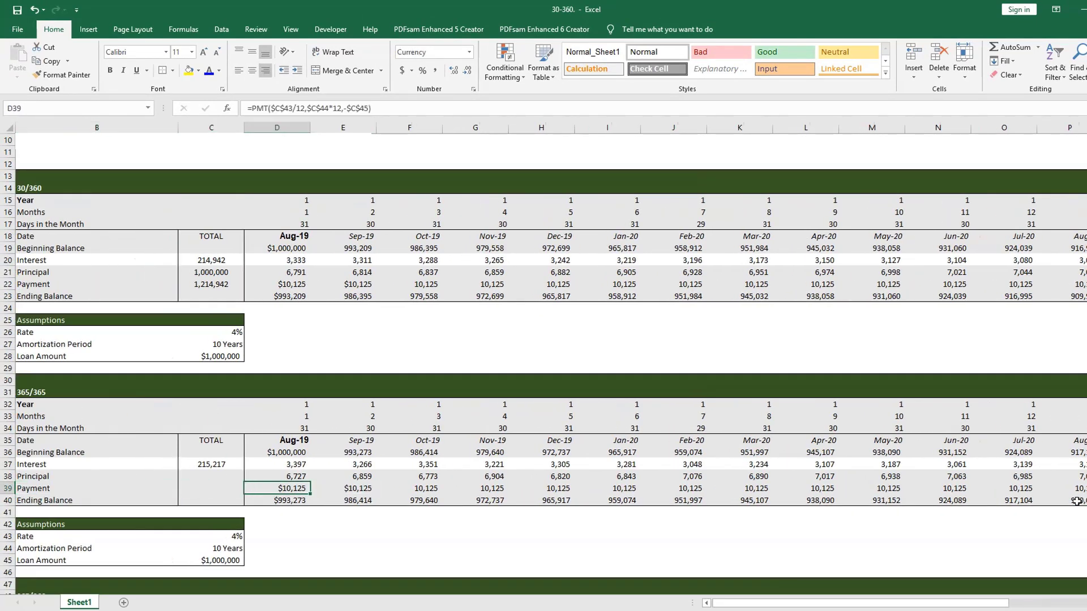
pyautogui.press('F2')
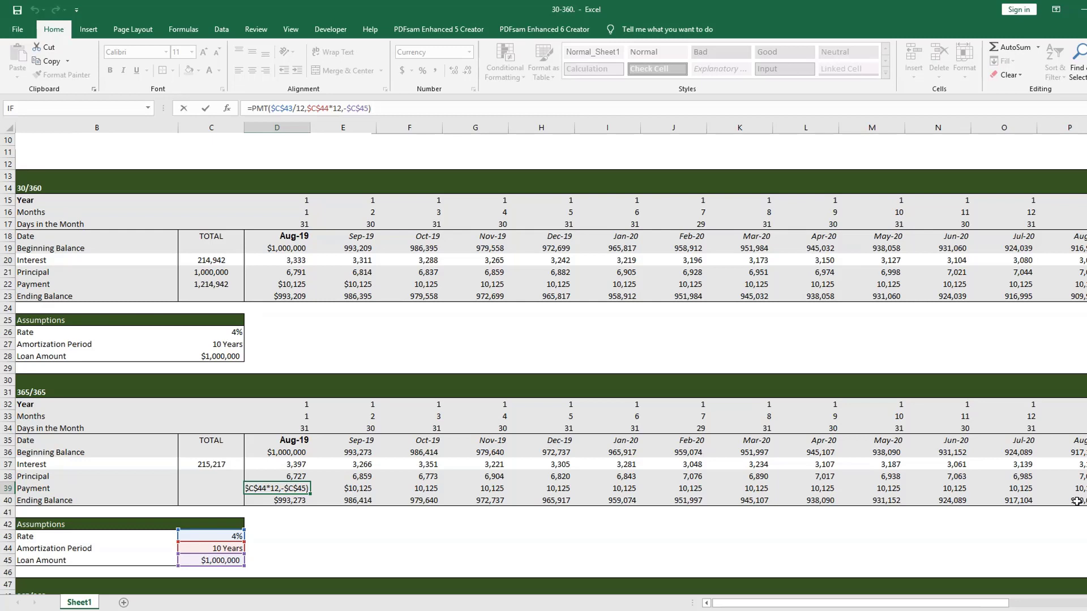
pyautogui.press('Escape')
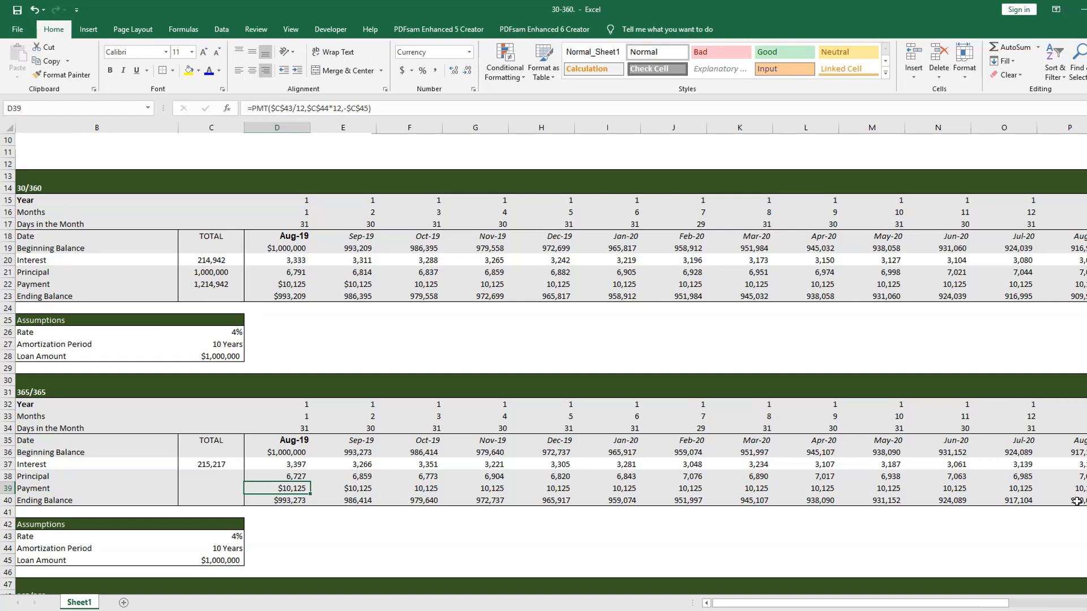
pyautogui.write('10')
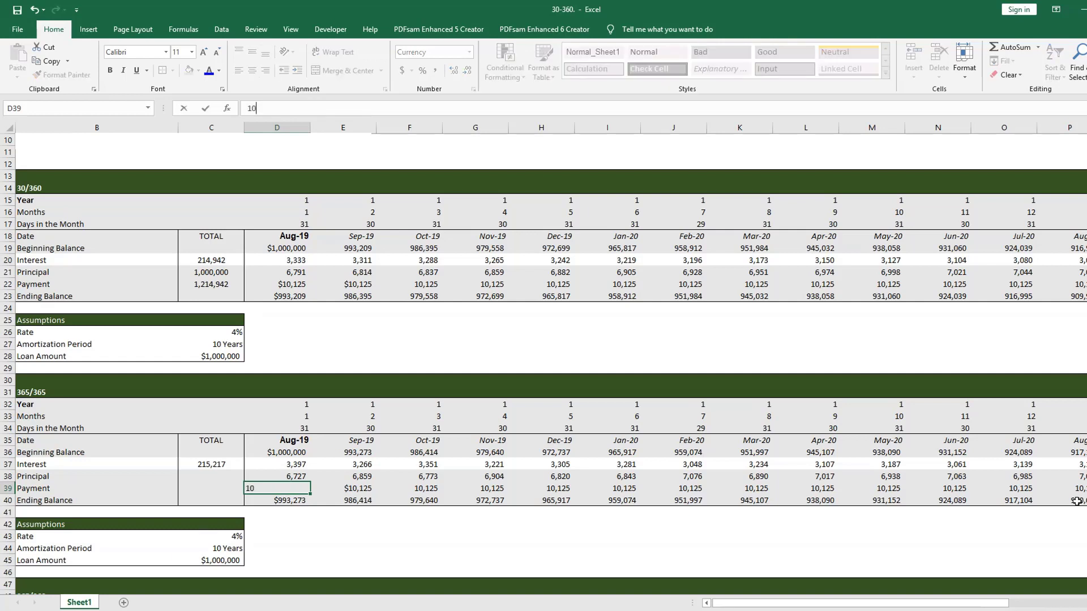
pyautogui.write(',125')
pyautogui.press('Return')
# Link the Sep-19 payment in E39 to the first payment with =D39.
pyautogui.press('Up')
pyautogui.press('Right')
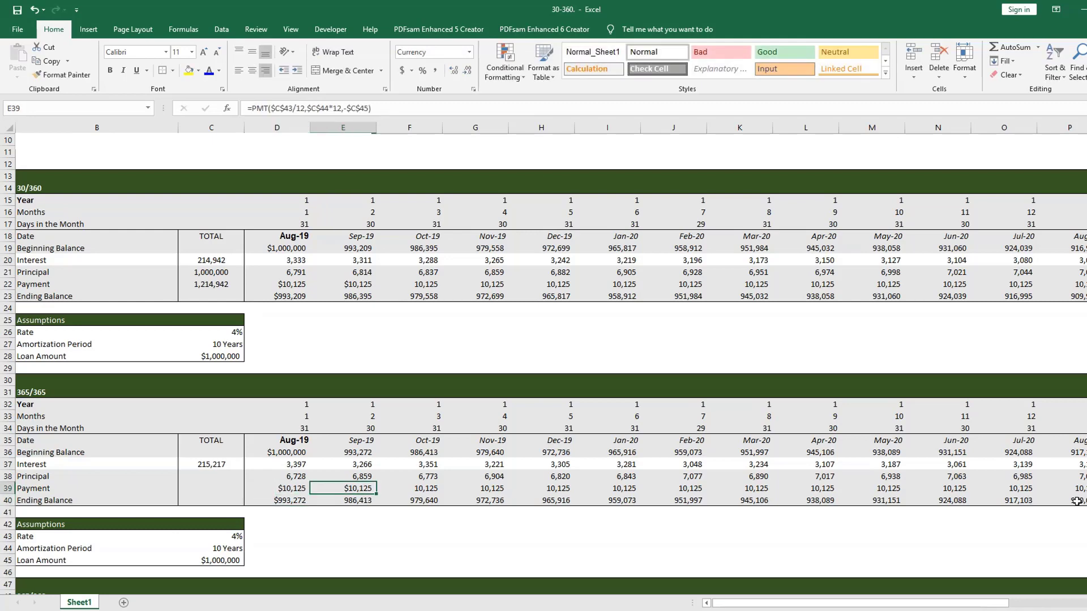
pyautogui.write('=')
pyautogui.press('Left')
pyautogui.press('Return')
# Paste E39's =D39 link across payment row 39 and colour D39 blue.
pyautogui.press('Up')
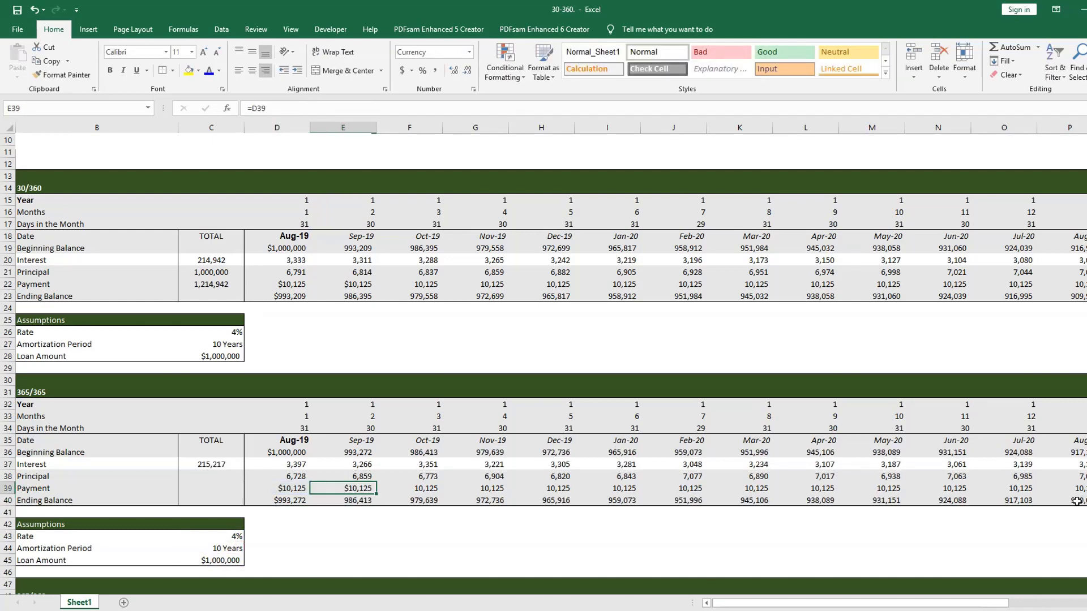
pyautogui.hotkey('ctrl', 'c')
pyautogui.hotkey('ctrl', 'shift', 'Right')
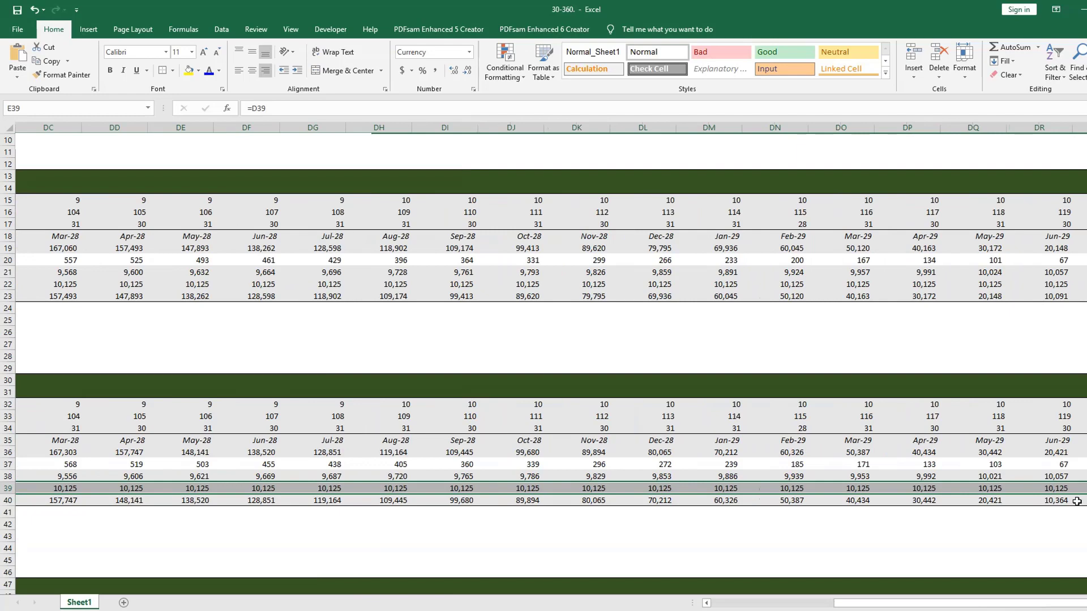
pyautogui.hotkey('alt', 'h')
pyautogui.press('v')
pyautogui.press('Return')
pyautogui.hotkey('ctrl', 'BackSpace')
pyautogui.press('Left')
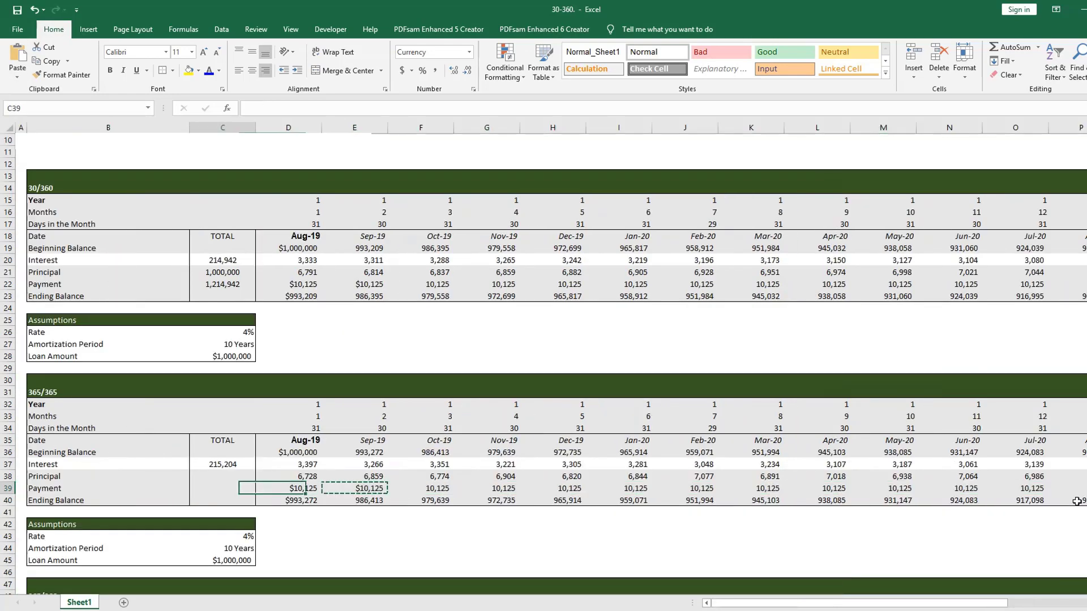
pyautogui.press('Right')
pyautogui.press('Left')
pyautogui.press('Escape')
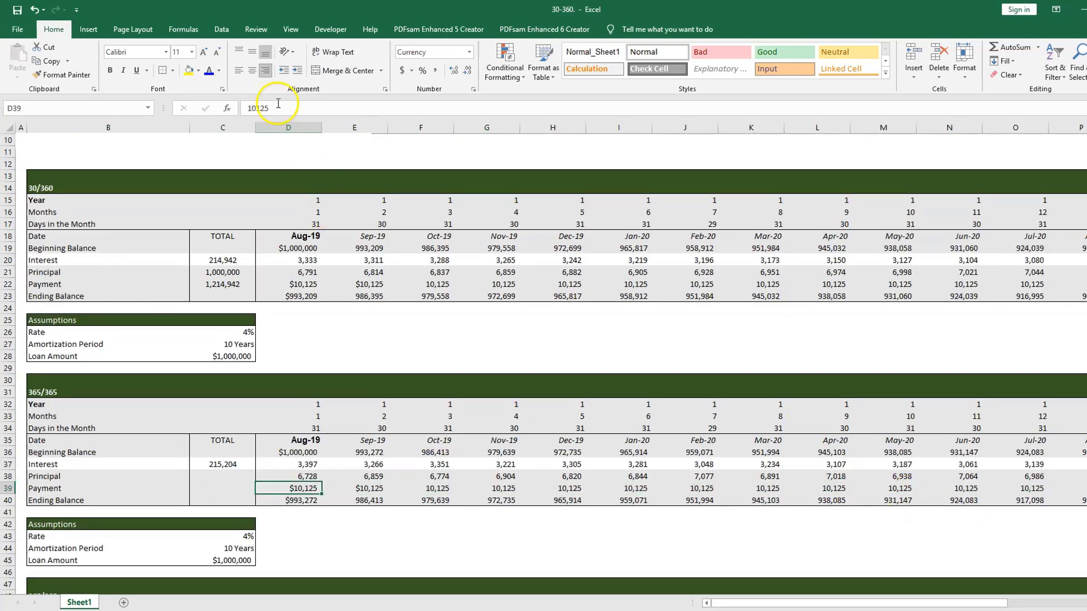
pyautogui.click(209, 71)
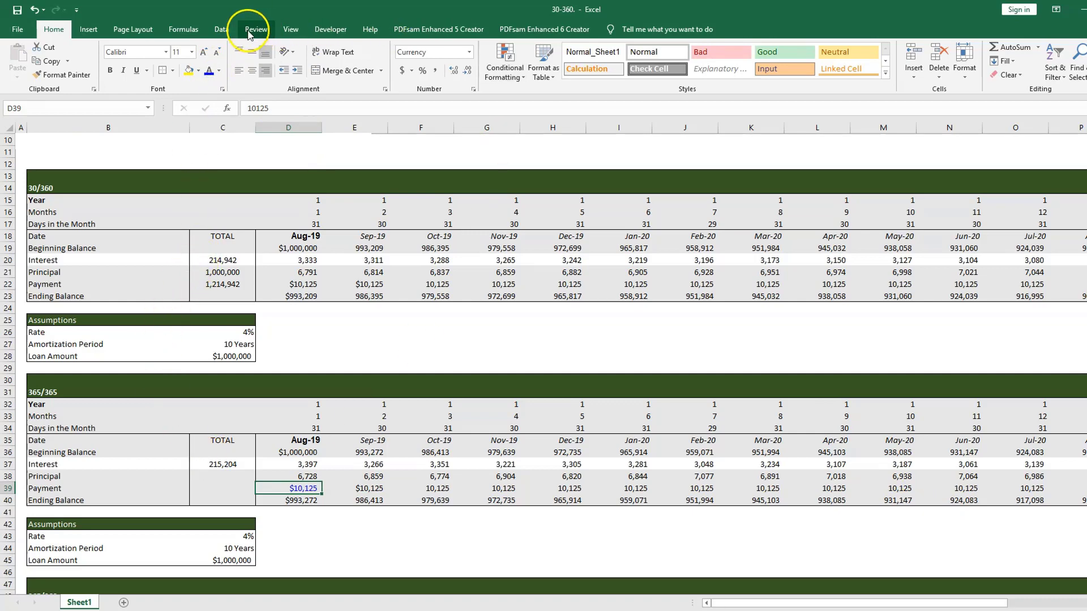
# Goal Seek DS40 to 0 by changing D39, solving the first payment to $10,126.
pyautogui.click(229, 32)
pyautogui.click(747, 67)
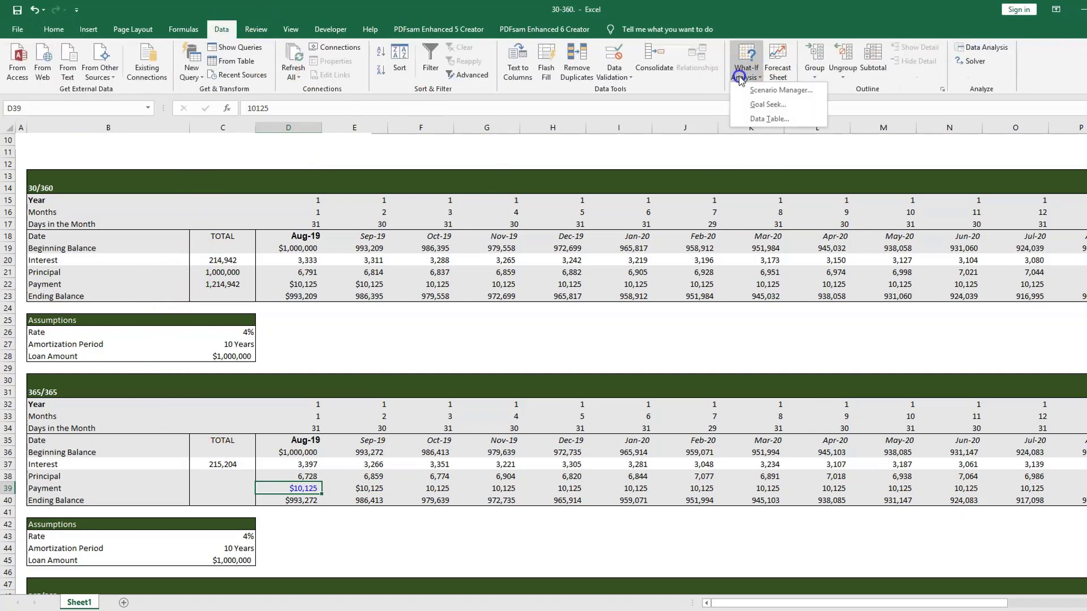
pyautogui.click(795, 108)
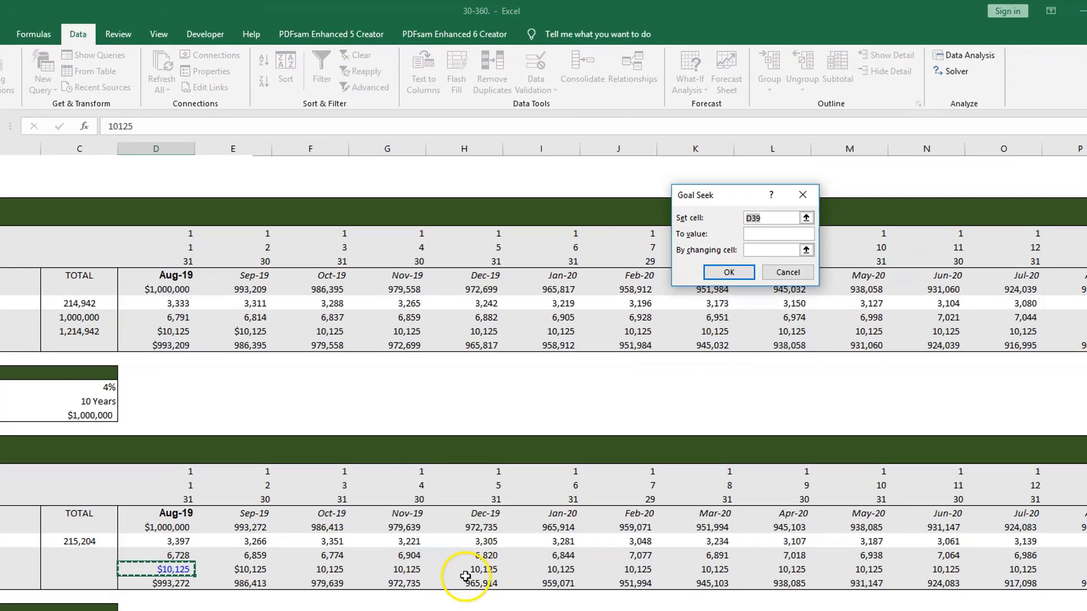
pyautogui.click(465, 578)
pyautogui.hotkey('ctrl', 'Right')
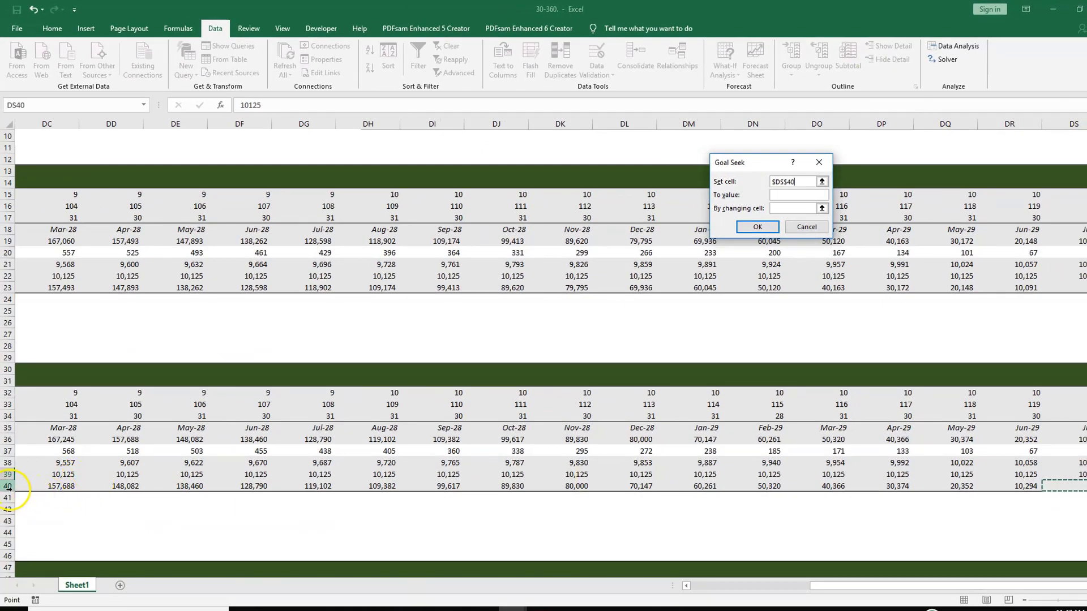
pyautogui.click(788, 195)
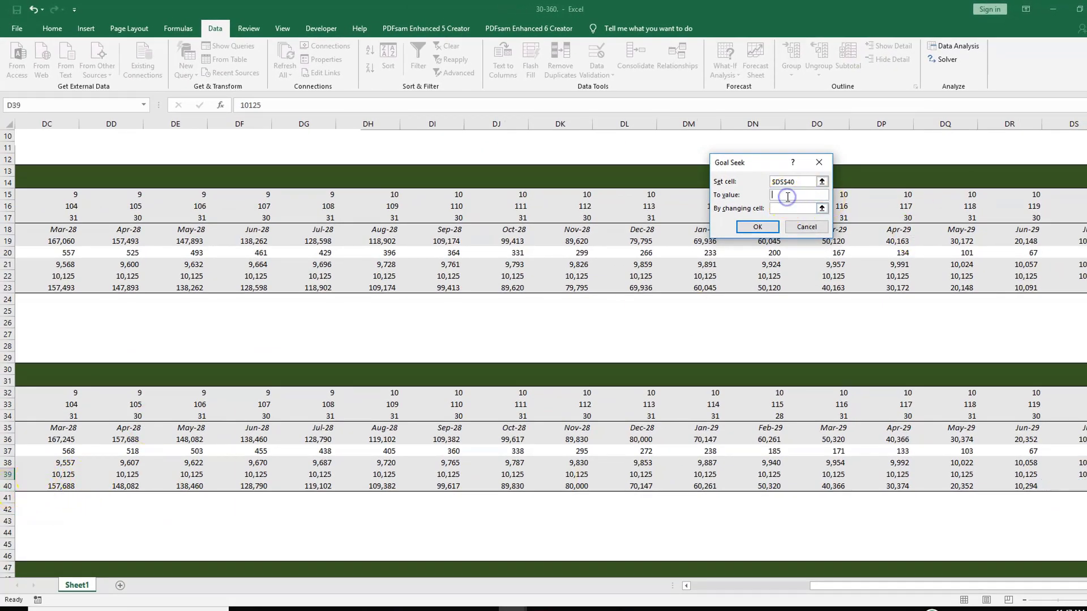
pyautogui.write('0')
pyautogui.moveTo(837, 587); pyautogui.dragTo(563, 597)
pyautogui.press('Tab')
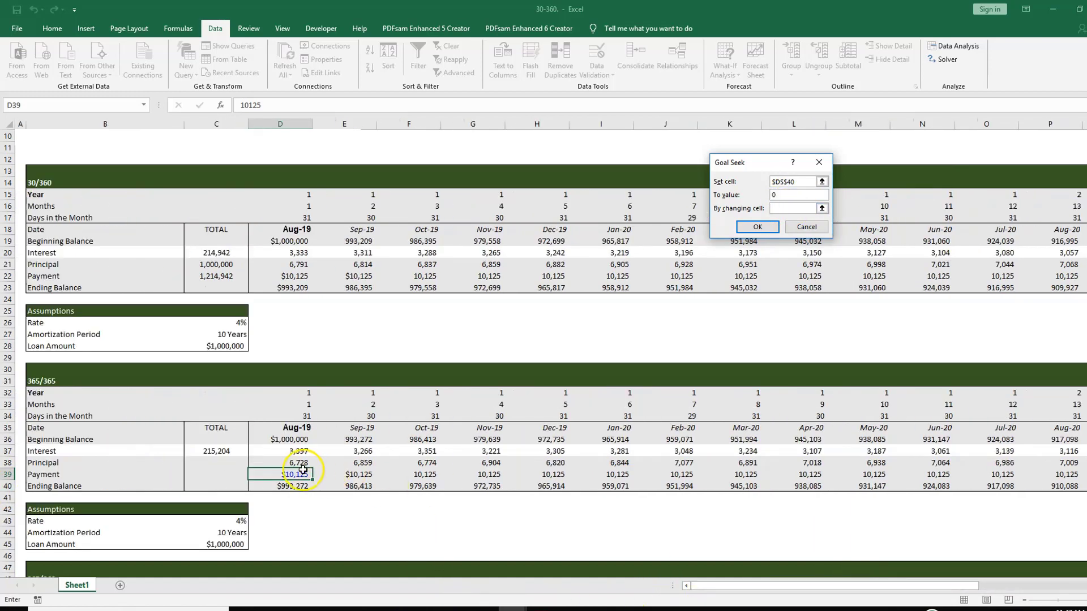
pyautogui.click(295, 475)
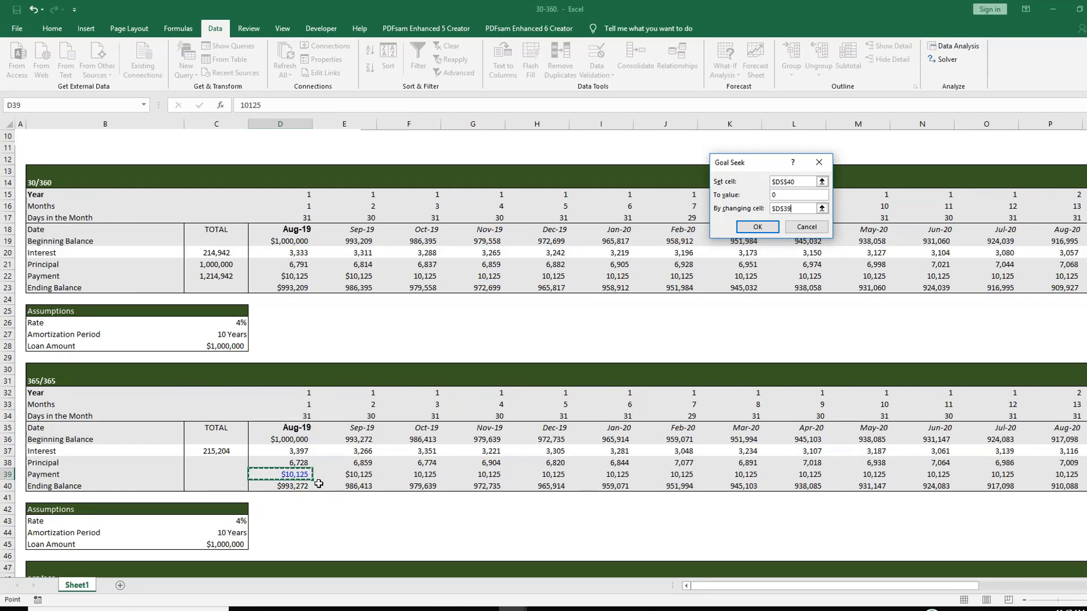
pyautogui.click(755, 227)
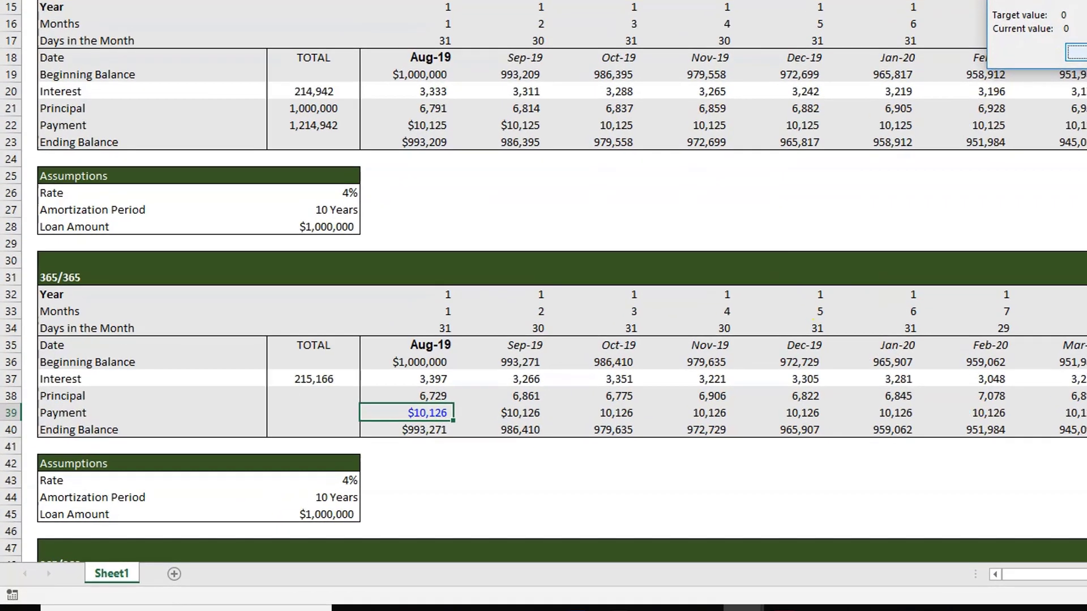
pyautogui.click(772, 226)
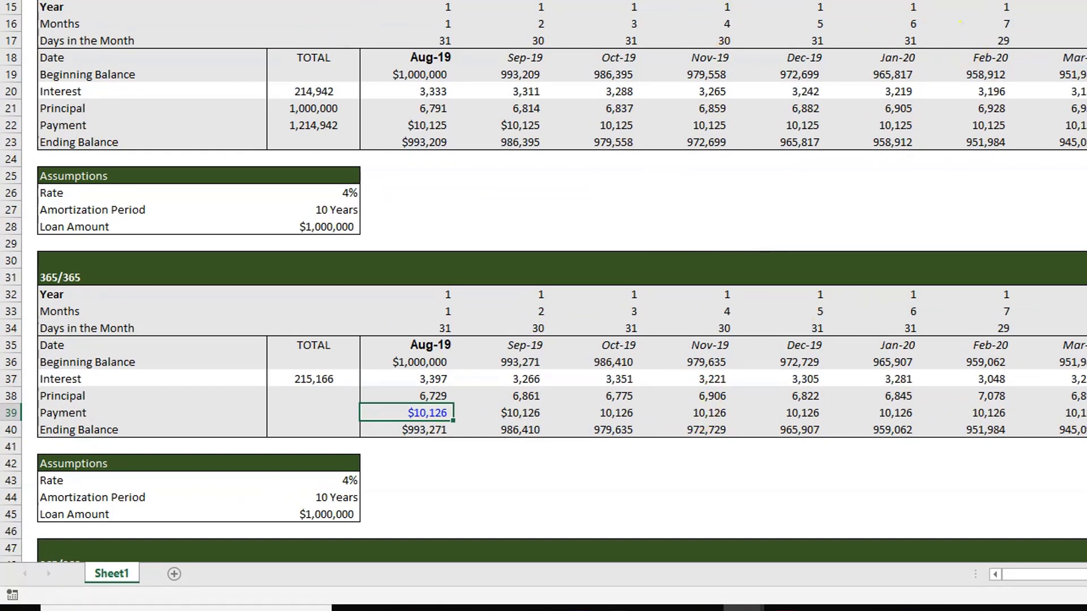
# Add two decimal places to D39's payment so it shows to the cent.
pyautogui.hotkey('alt', 'h')
pyautogui.press('0')
pyautogui.hotkey('alt', 'h')
pyautogui.press('0')
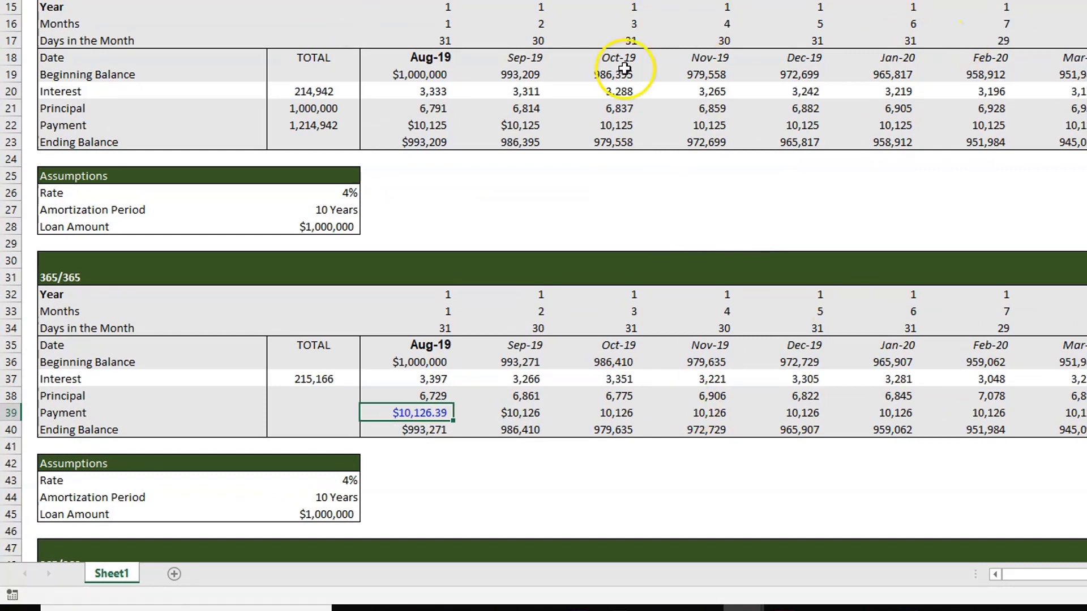
pyautogui.hscroll(20, 479, 211)
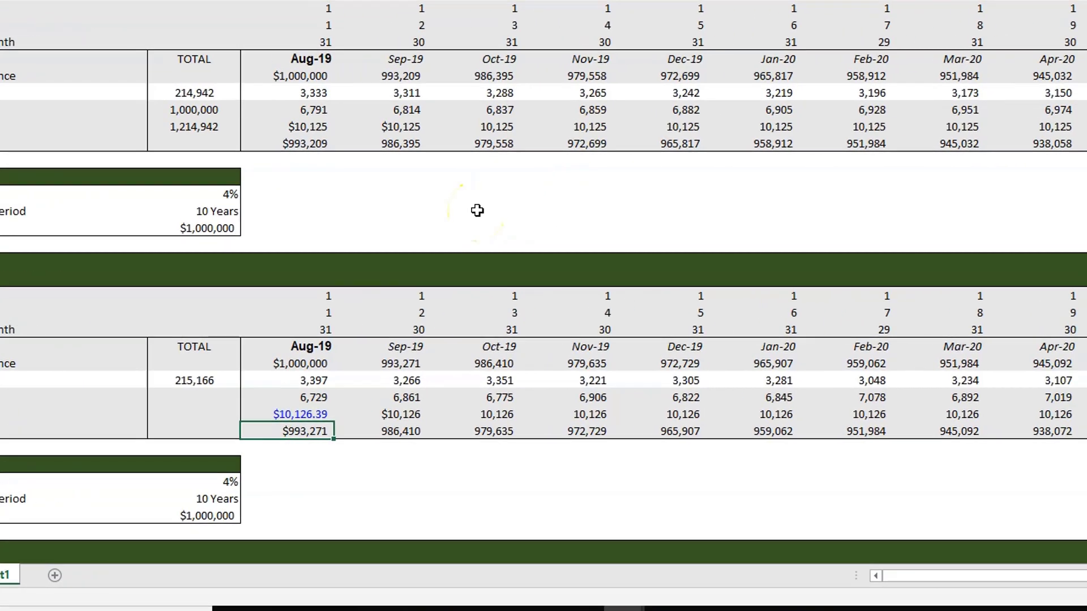
pyautogui.hscroll(3, 60, 215)
pyautogui.hscroll(2, 59, 216)
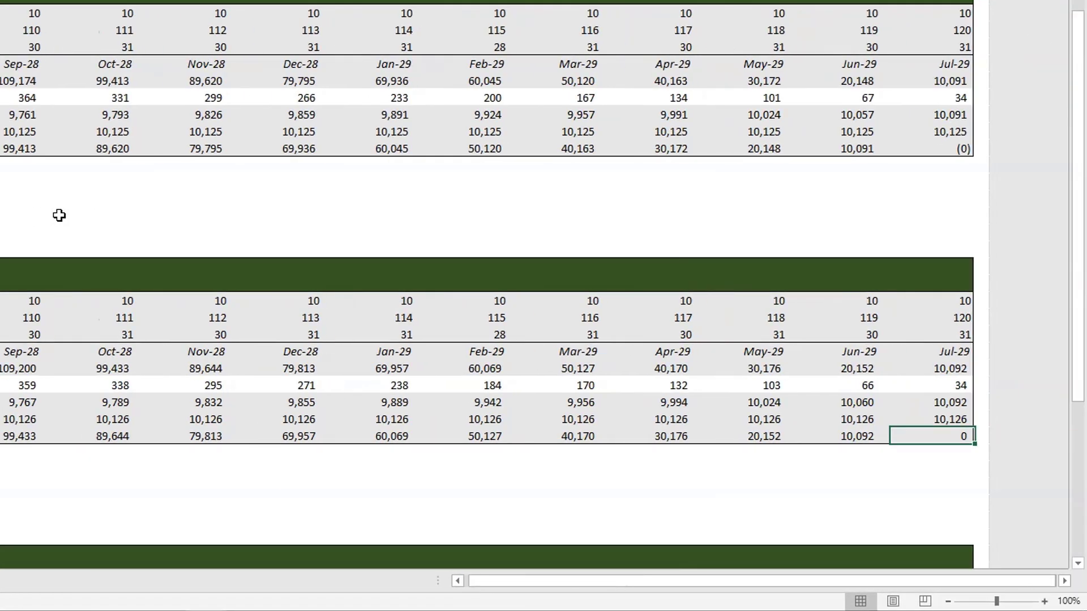
pyautogui.hscroll(-20, 59, 215)
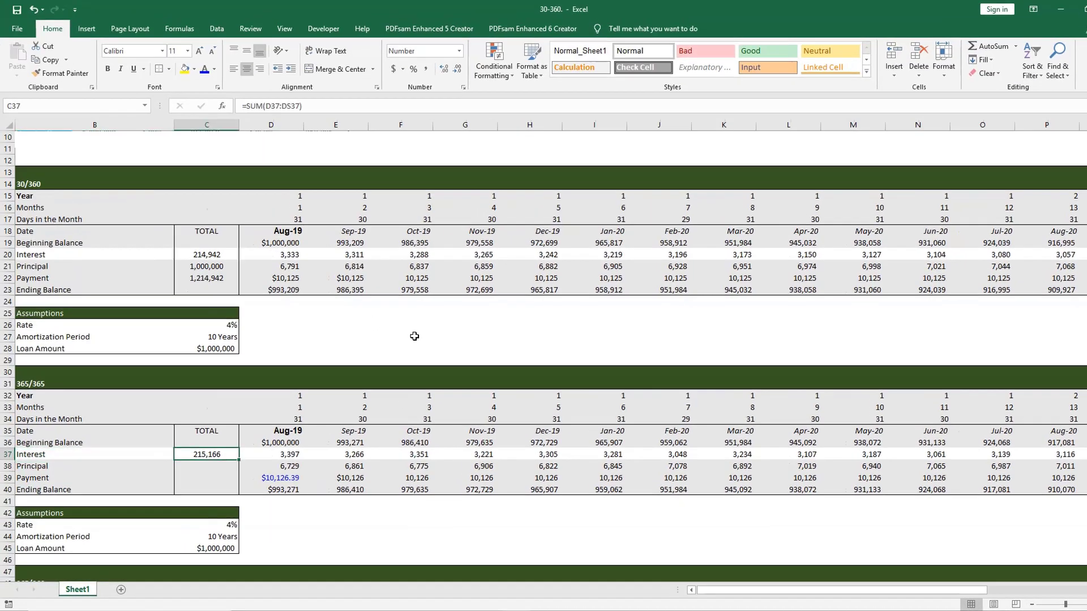
# Total the principal in C38 with =SUM(D38:DS38), giving 1,000,000.
pyautogui.press('Down')
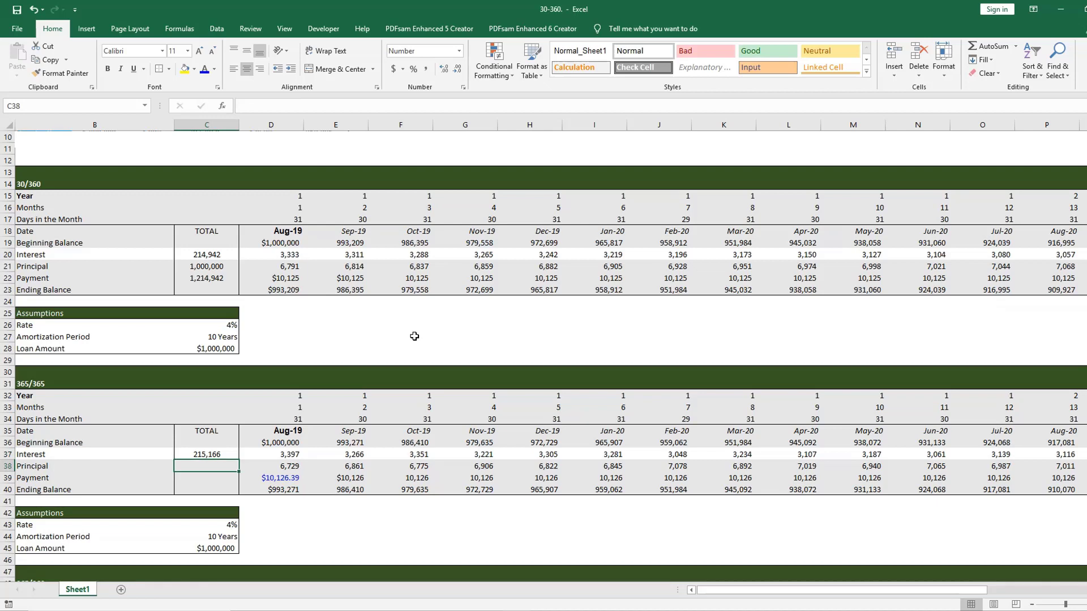
pyautogui.write('=sum')
pyautogui.press('Tab')
pyautogui.press('Right')
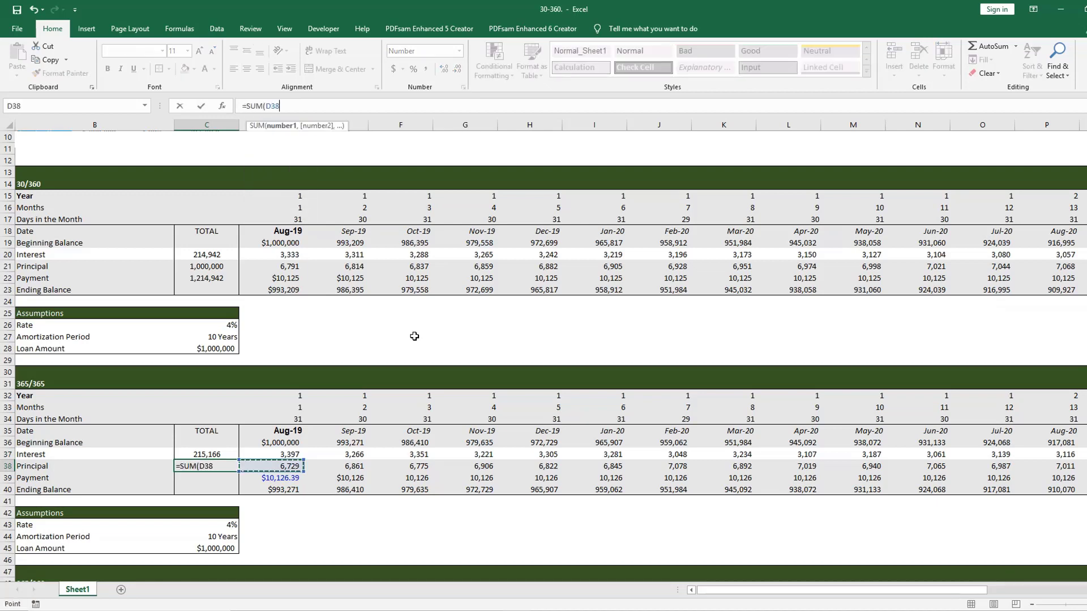
pyautogui.hotkey('ctrl', 'shift', 'Right')
pyautogui.press('Return')
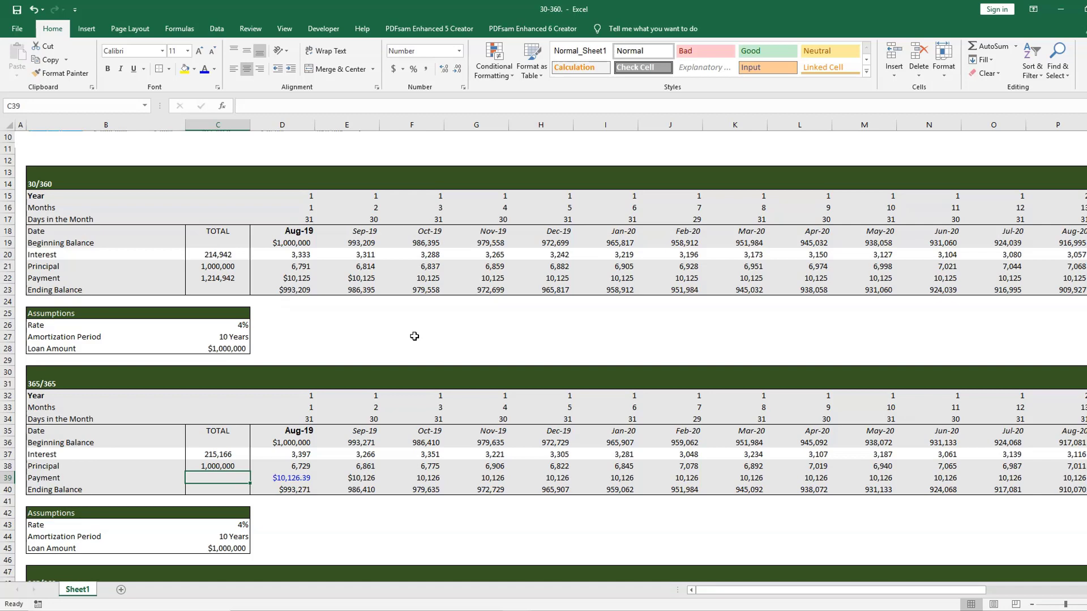
# Total the payments in C39 with =SUM(D39:DS39), giving 1,215,166.
pyautogui.write('=sum')
pyautogui.press('Tab')
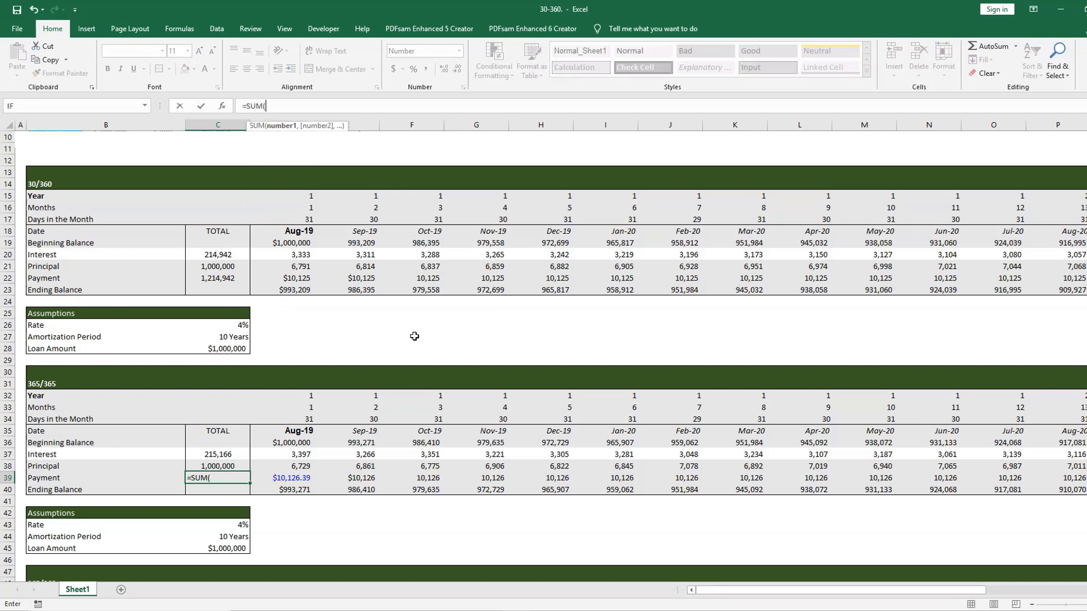
pyautogui.press('Right')
pyautogui.hotkey('ctrl', 'shift', 'Right')
pyautogui.press('Return')
pyautogui.press('Right')
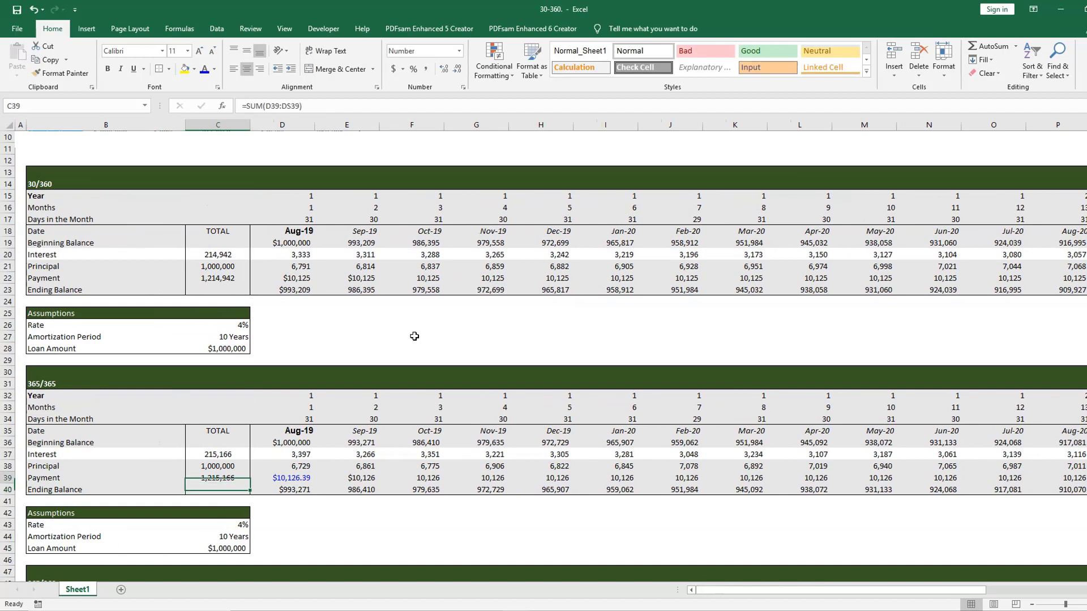
pyautogui.press('Up')
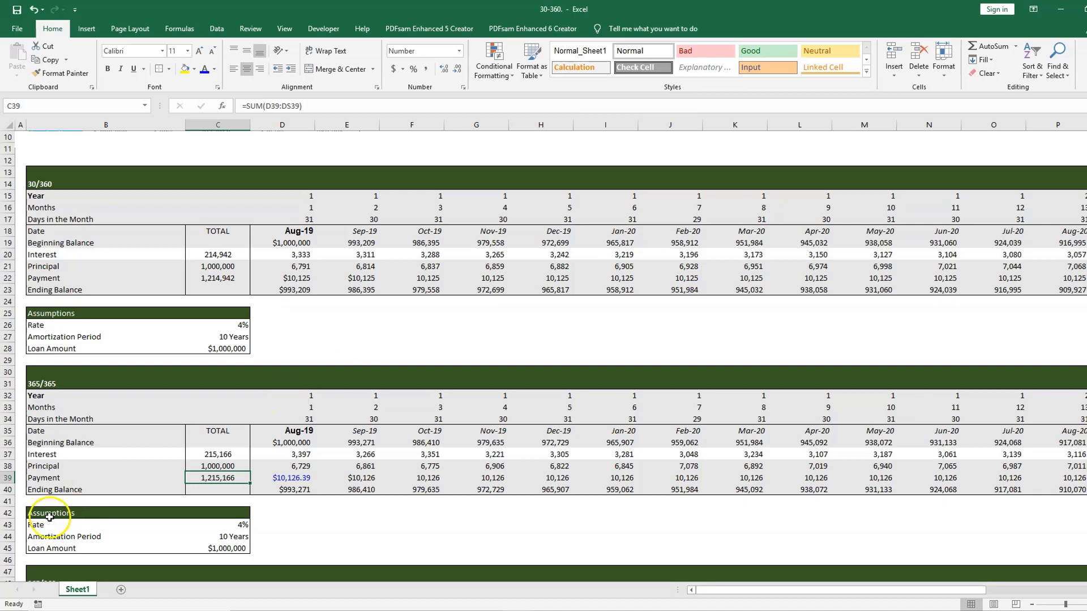
# Link the Aug-19 beginning balance in D53 to the $1,000,000 loan amount with =C62.
pyautogui.press('Down')
pyautogui.press('Down')
pyautogui.press('Down')
pyautogui.press('Down')
pyautogui.press('Down')
pyautogui.press('Down')
pyautogui.press('Down')
pyautogui.press('Down')
pyautogui.press('Down')
pyautogui.press('Down')
pyautogui.press('Down')
pyautogui.press('Down')
pyautogui.press('Down')
pyautogui.press('Down')
pyautogui.press('Down')
pyautogui.press('Down')
pyautogui.press('Down')
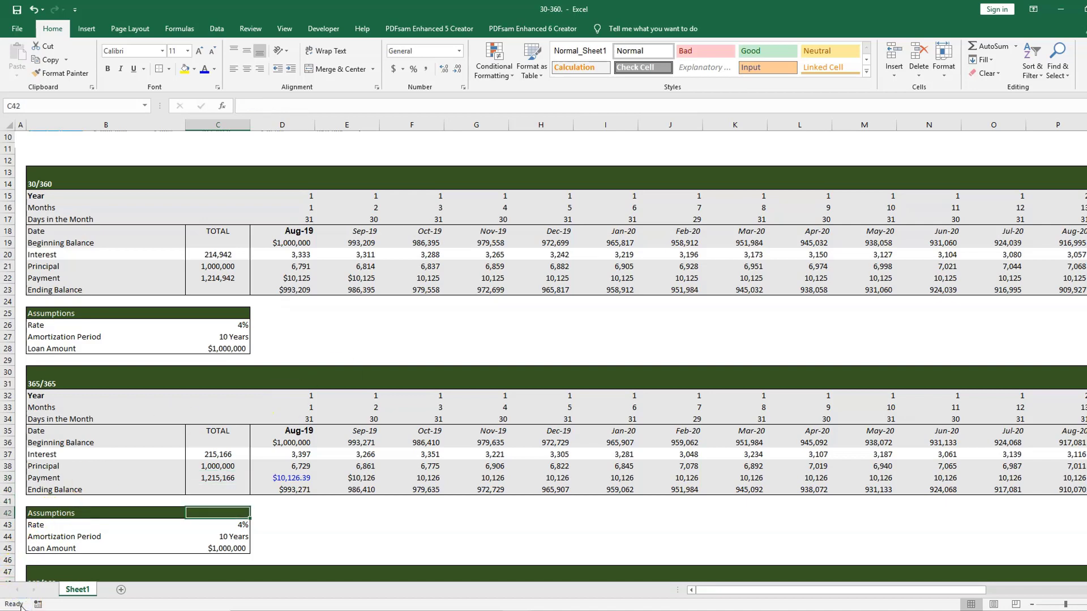
pyautogui.scroll(-2, 21, 605)
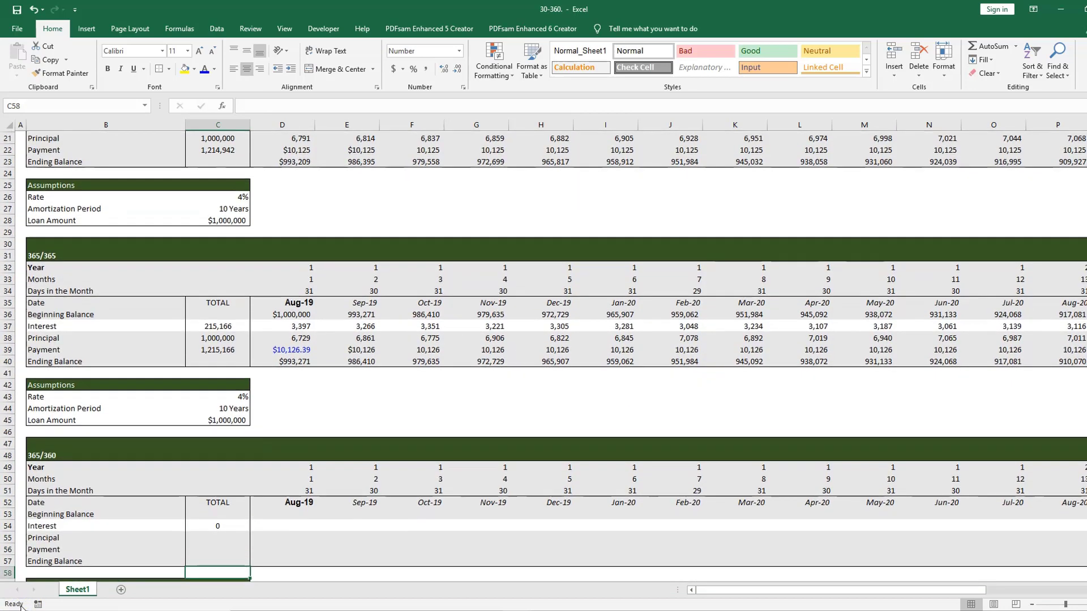
pyautogui.press('Up')
pyautogui.press('Up')
pyautogui.press('Up')
pyautogui.press('Right')
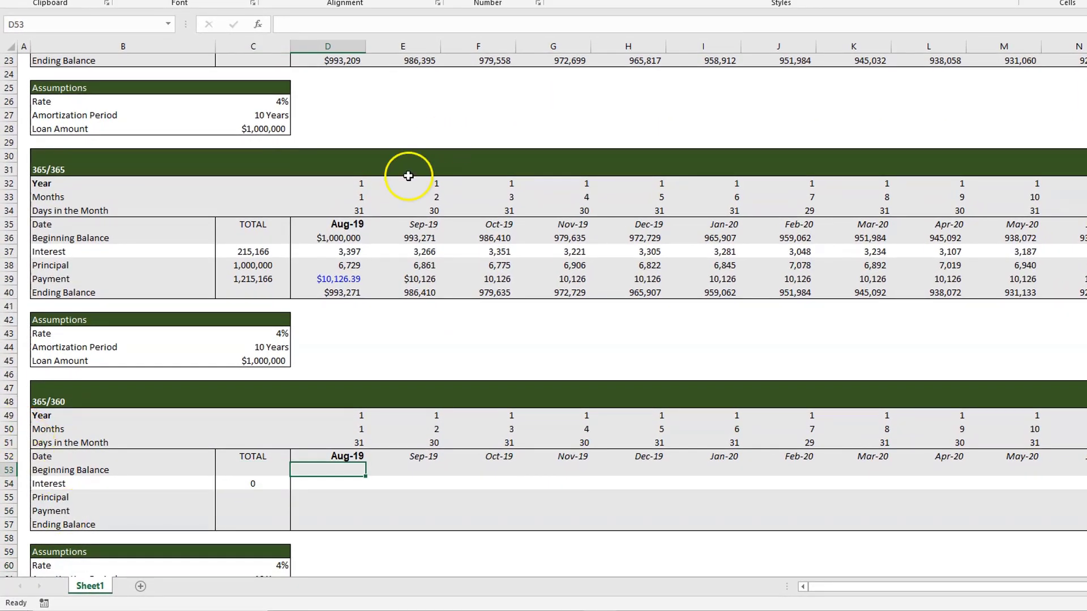
pyautogui.click(349, 280)
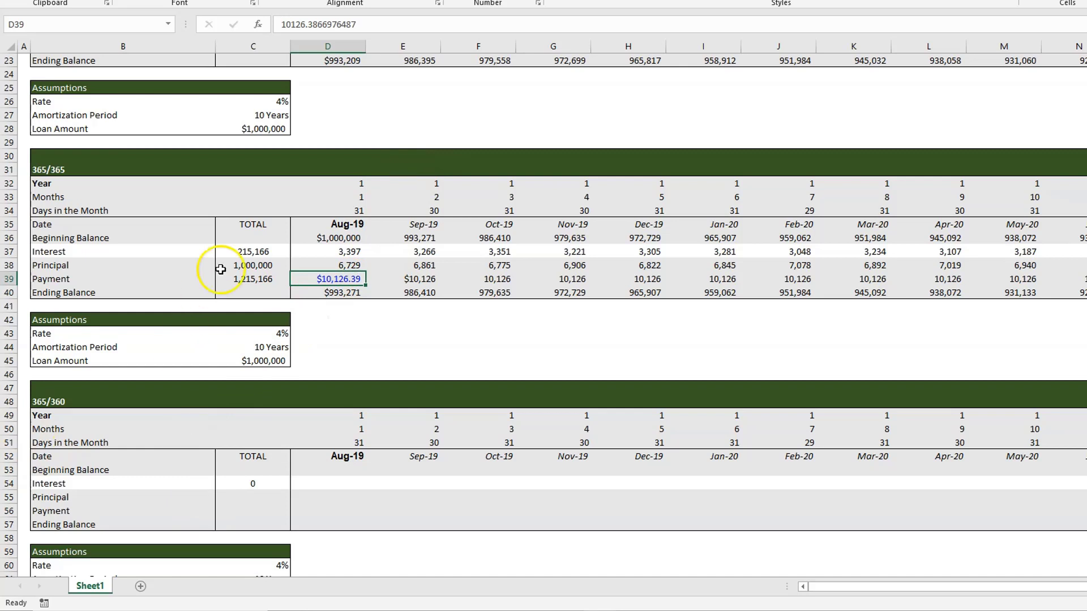
pyautogui.click(305, 494)
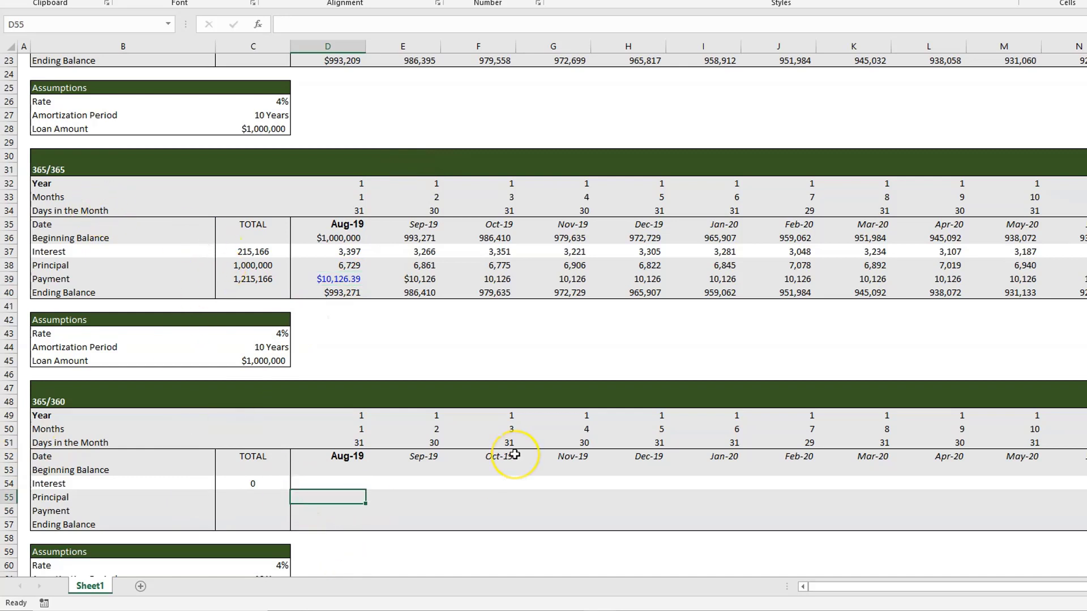
pyautogui.press('Up')
pyautogui.press('Up')
pyautogui.press('Down')
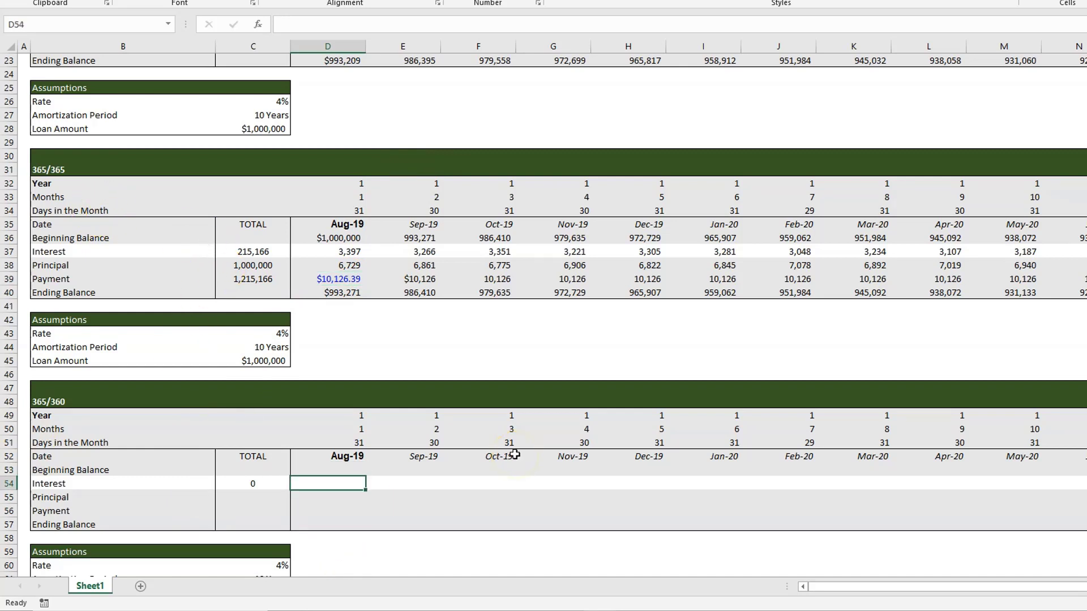
pyautogui.press('Up')
pyautogui.write('=')
pyautogui.press('Left')
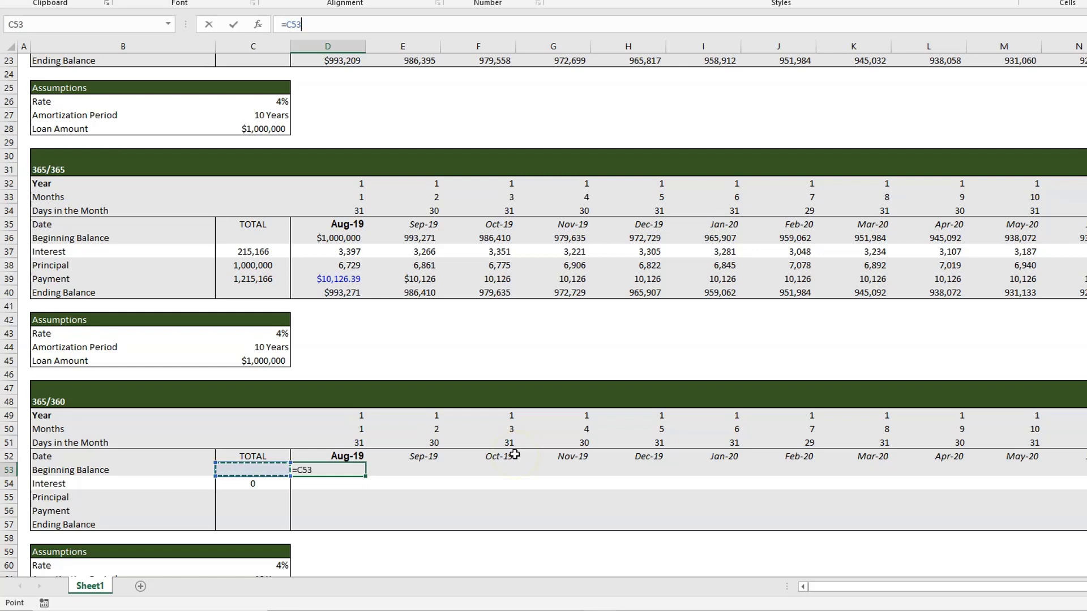
pyautogui.press('Down')
pyautogui.press('Down')
pyautogui.press('Down')
pyautogui.press('Down')
pyautogui.press('Down')
pyautogui.press('Down')
pyautogui.press('Down')
pyautogui.press('Down')
pyautogui.press('Down')
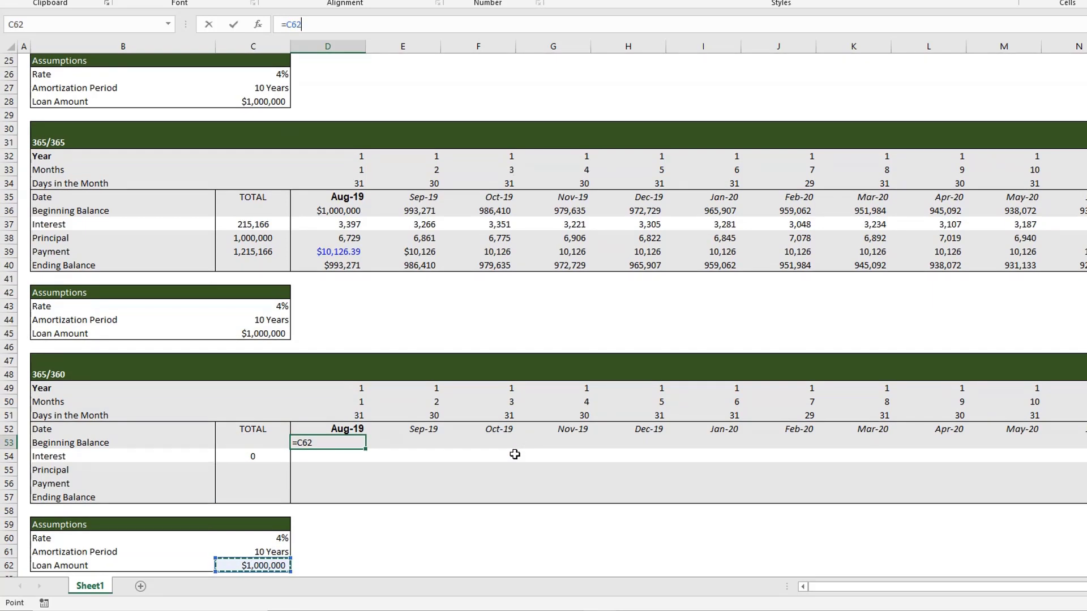
pyautogui.press('Return')
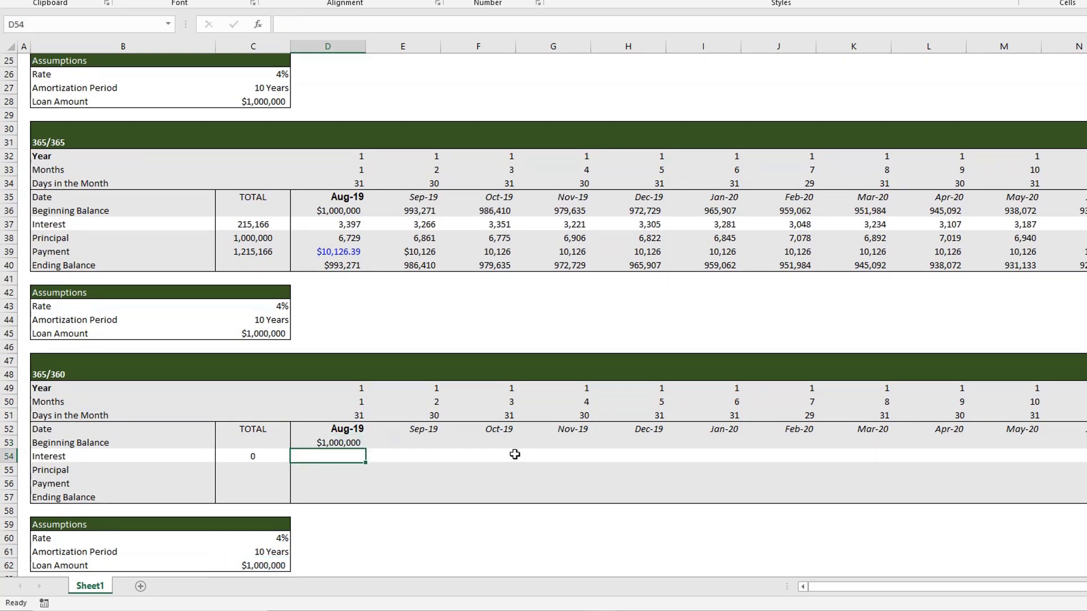
# Enter =D53*$C$60*D51/360 in D54 for Aug-19 interest of 3,444.
pyautogui.write('=')
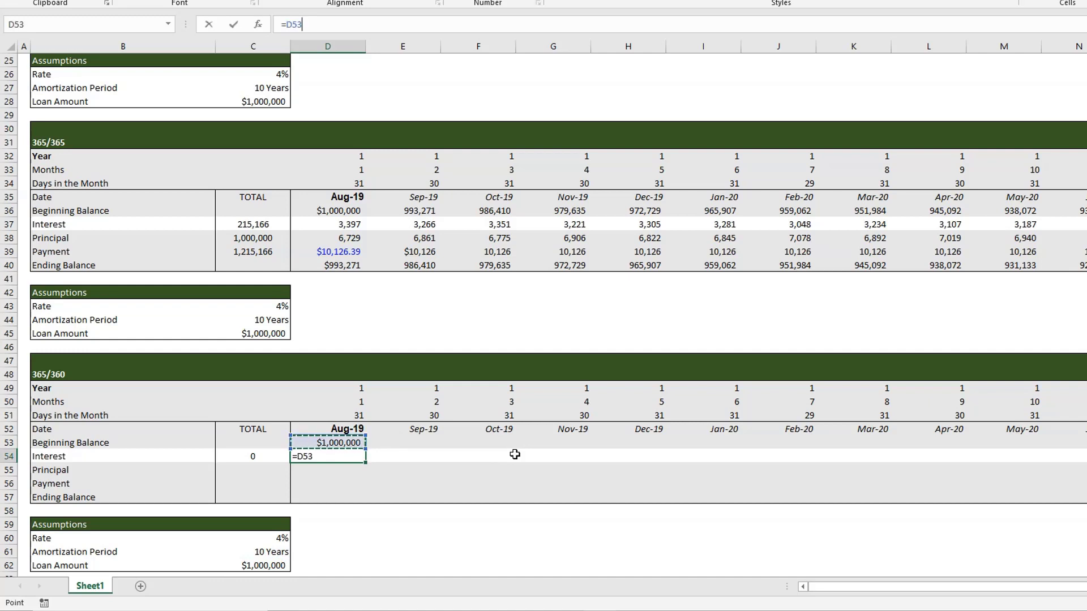
pyautogui.write('*')
pyautogui.press('Left')
pyautogui.press('Down')
pyautogui.press('Down')
pyautogui.press('Down')
pyautogui.press('Down')
pyautogui.press('Down')
pyautogui.press('Down')
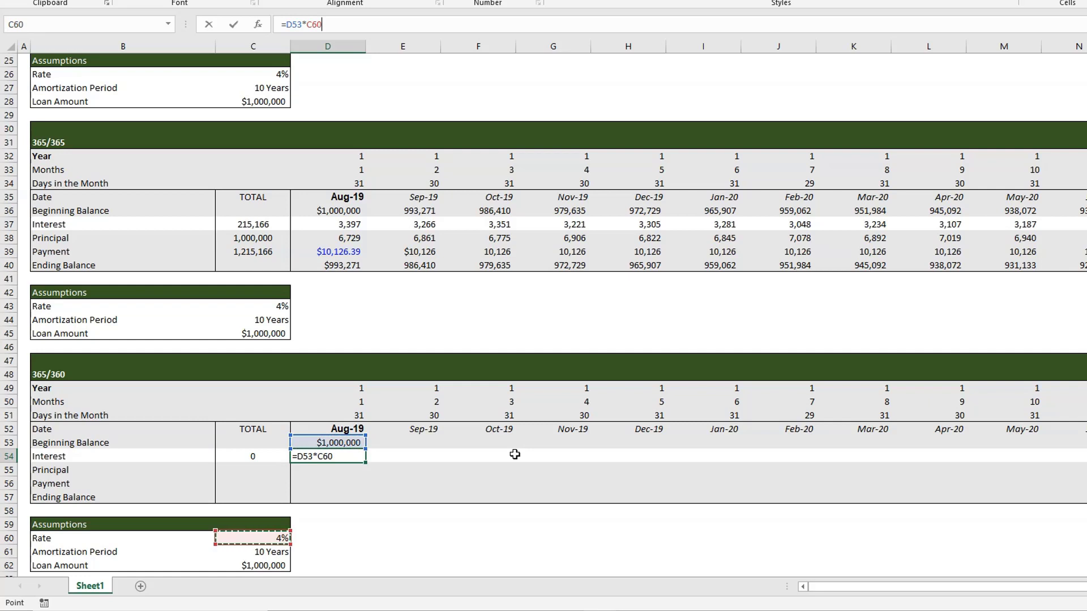
pyautogui.press('F4')
pyautogui.write('*')
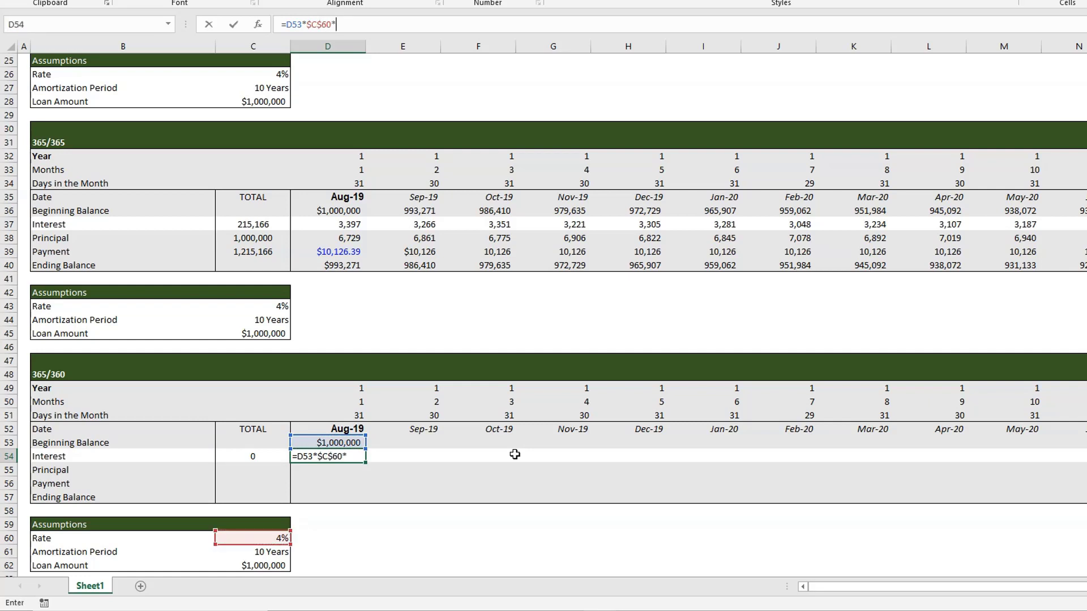
pyautogui.press('Up')
pyautogui.press('Up')
pyautogui.press('Up')
pyautogui.write('/')
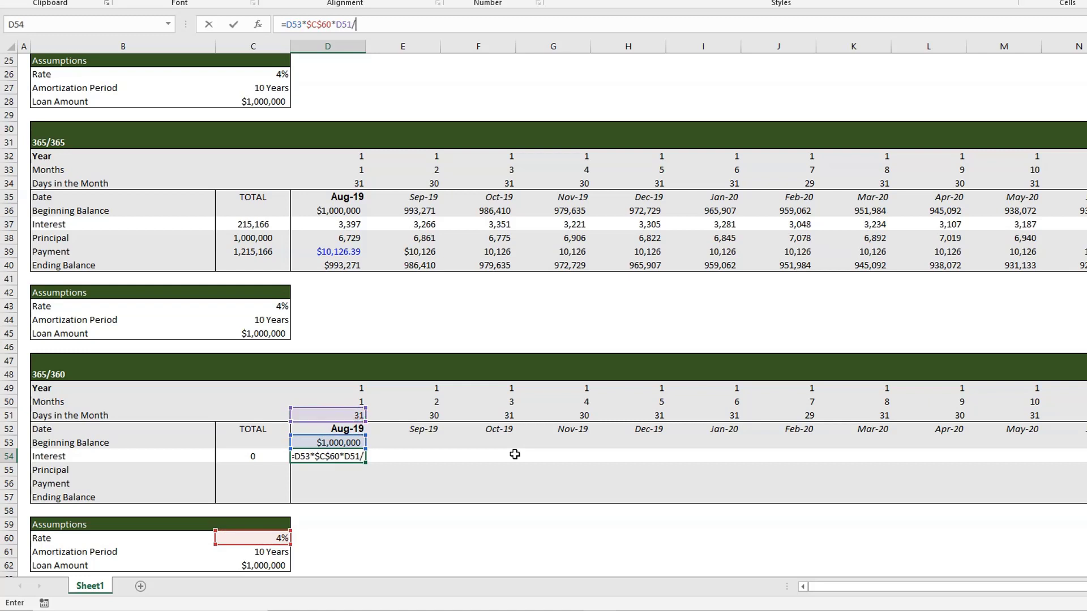
pyautogui.write('360')
pyautogui.press('Return')
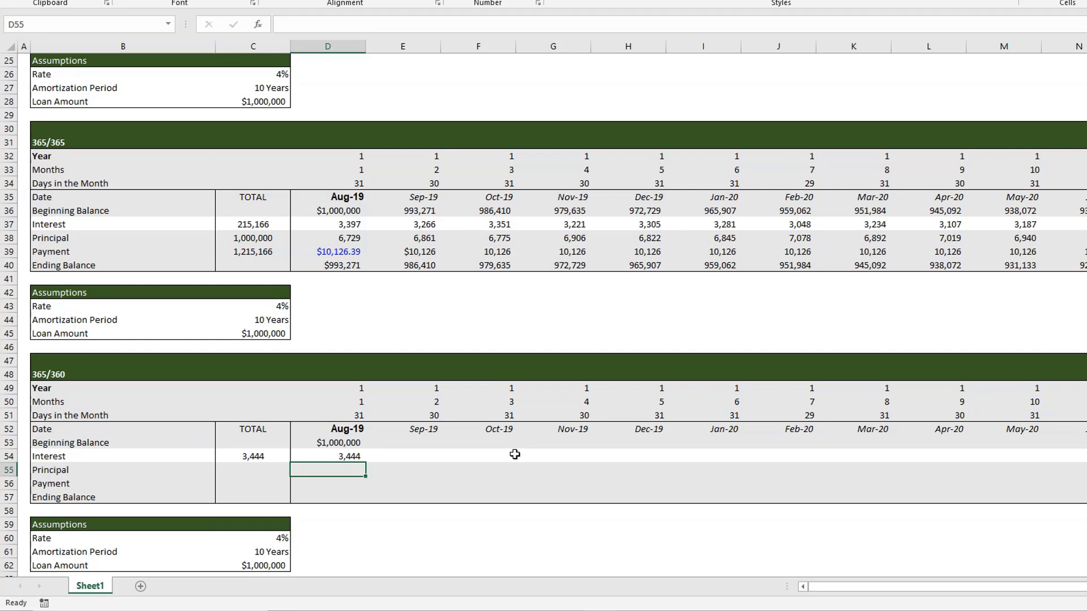
# Enter a 10,126 payment in D56 and principal =D56-D54 (6,682) in D55.
pyautogui.press('Down')
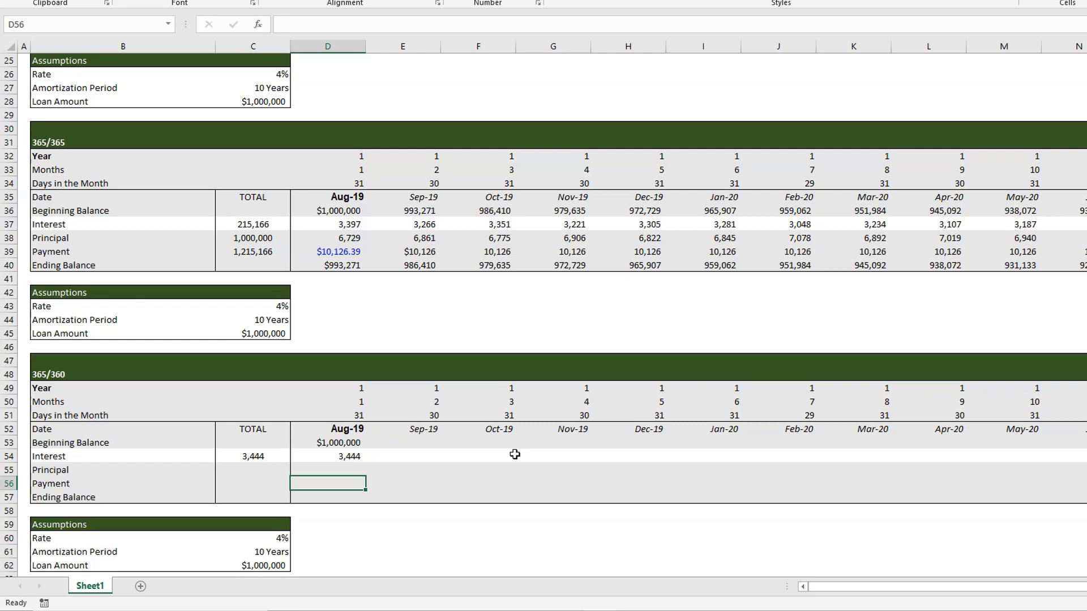
pyautogui.write('10,126')
pyautogui.press('Return')
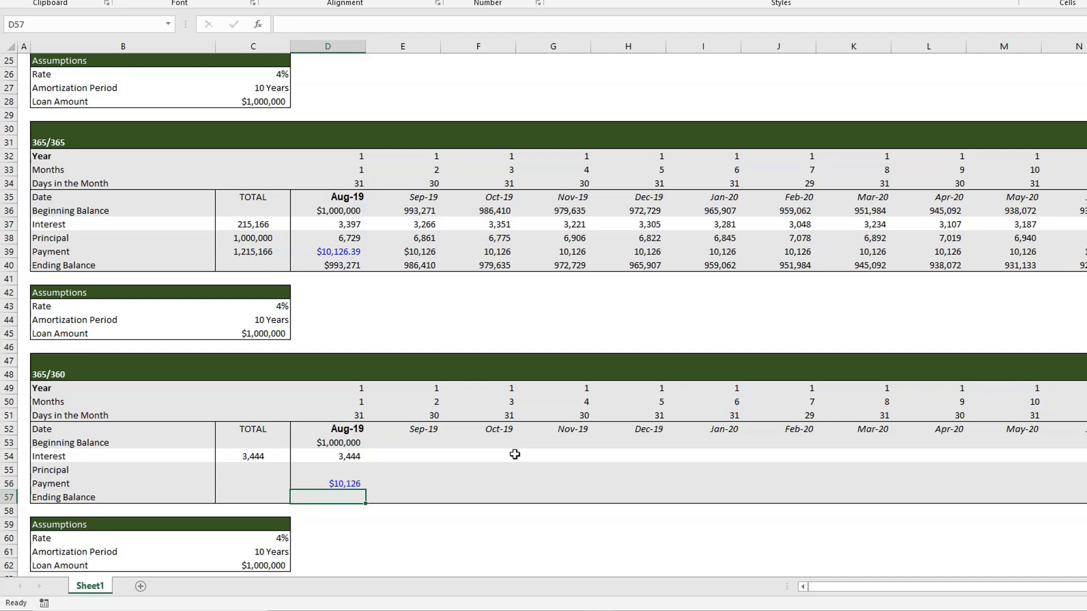
pyautogui.press('Up')
pyautogui.press('Up')
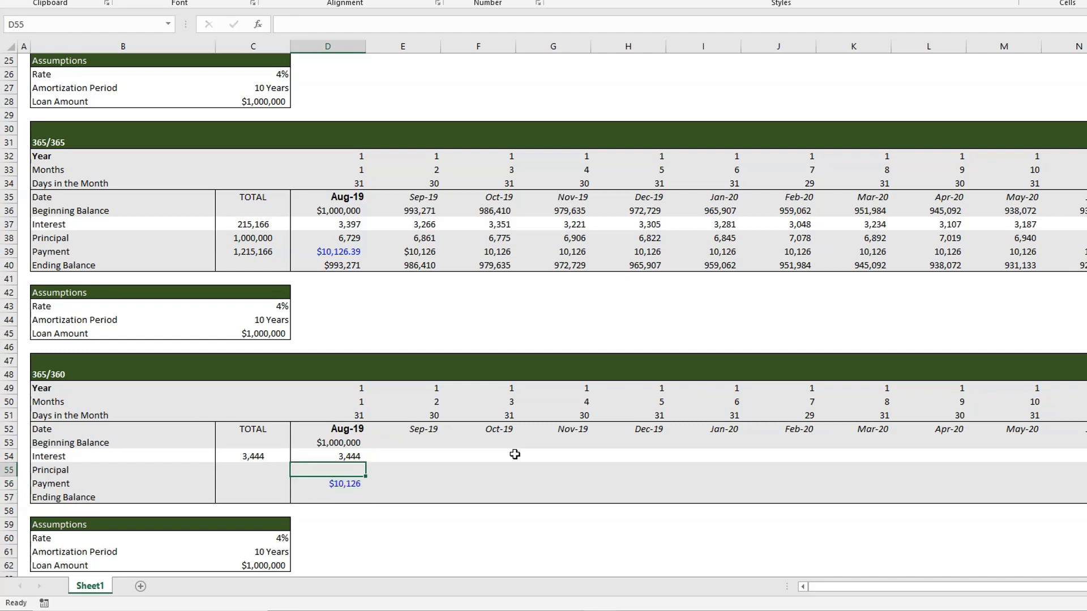
pyautogui.write('=')
pyautogui.press('Down')
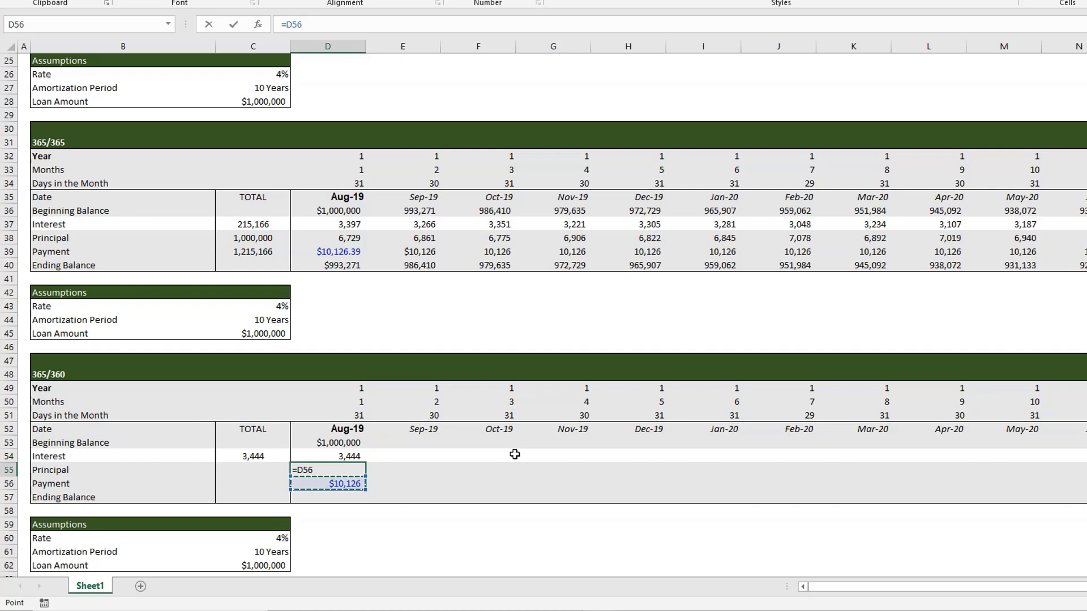
pyautogui.write('-')
pyautogui.press('Up')
pyautogui.press('Up')
pyautogui.press('Down')
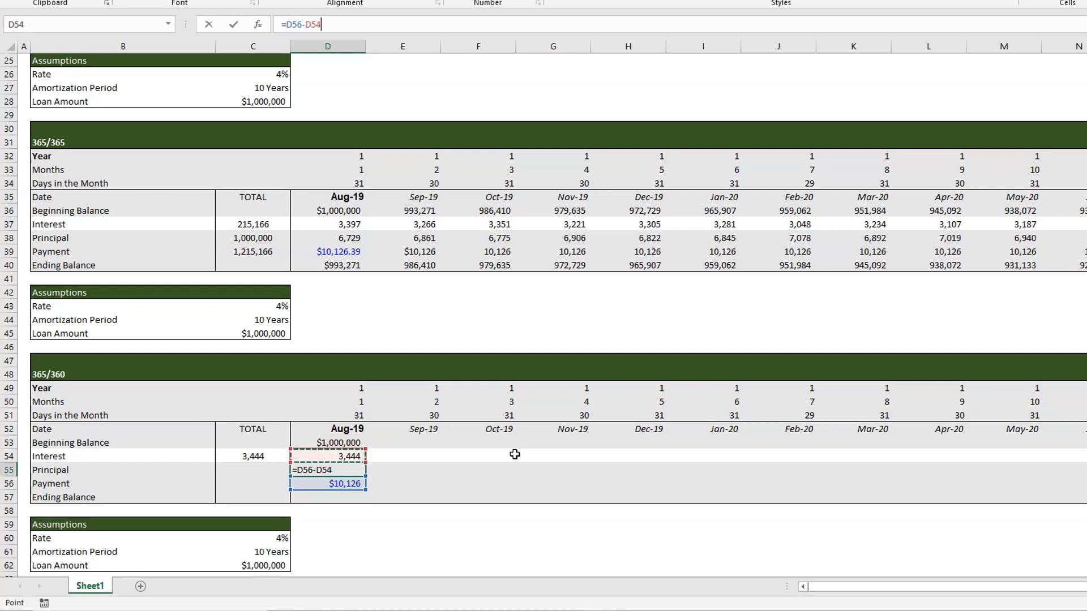
pyautogui.press('Return')
# Set ending balance =D53-D56 ($993,318) and carry it into Sep-19's beginning balance with =D57.
pyautogui.press('Down')
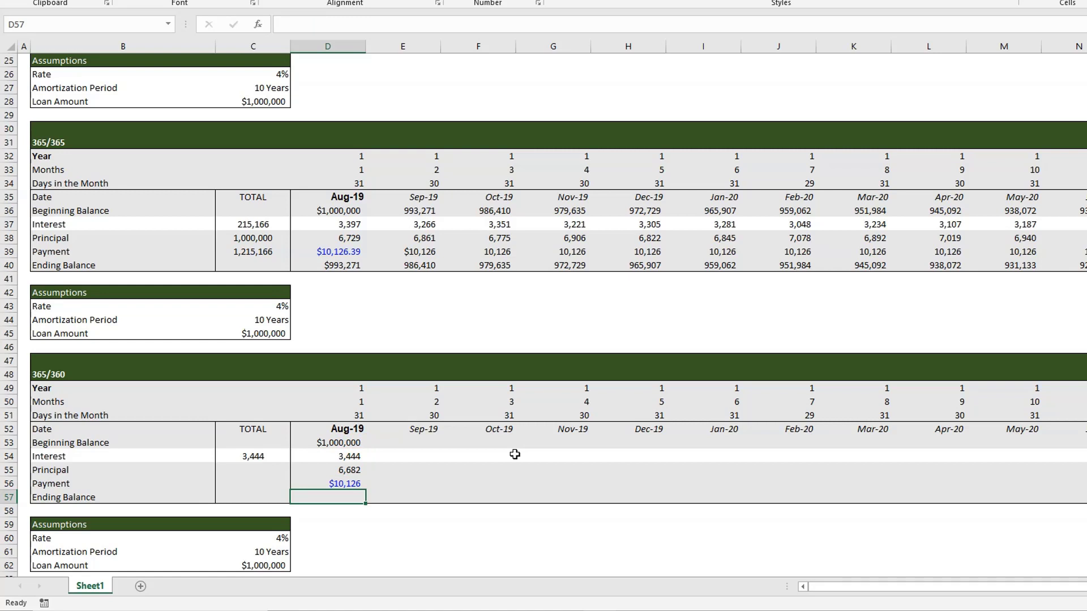
pyautogui.write('=')
pyautogui.press('Up')
pyautogui.press('Up')
pyautogui.press('Up')
pyautogui.press('Up')
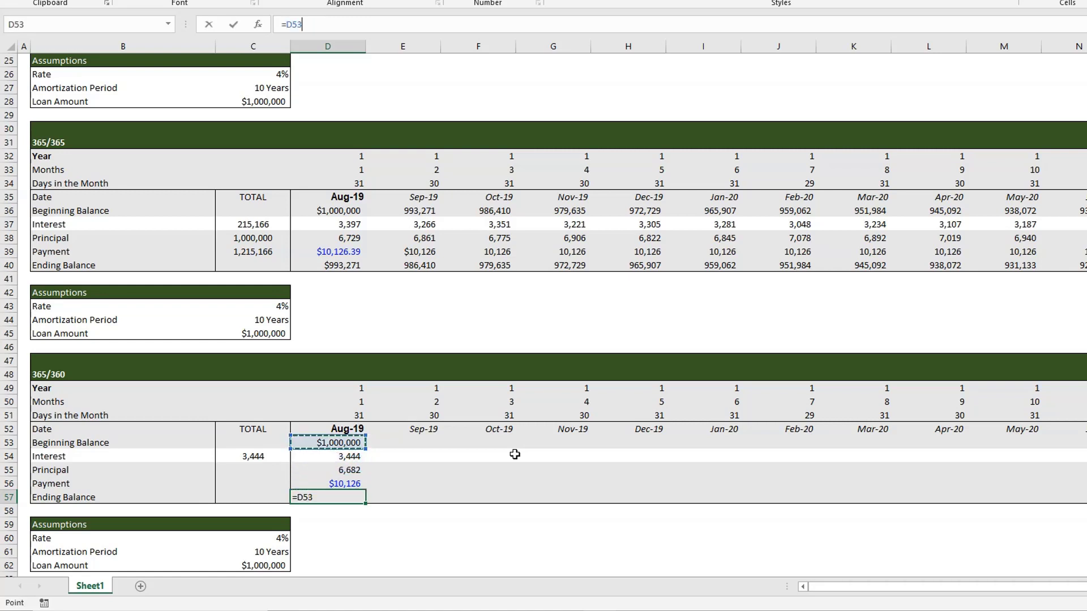
pyautogui.write('-')
pyautogui.press('Up')
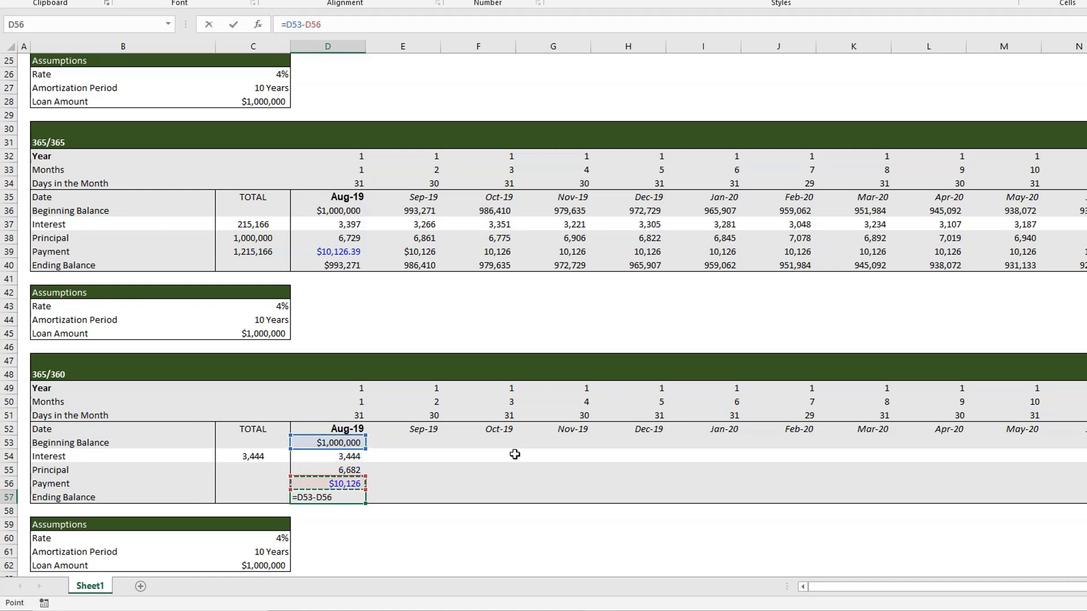
pyautogui.hotkey('shift', 'Return')
pyautogui.press('Up')
pyautogui.press('Up')
pyautogui.press('Up')
pyautogui.press('Up')
pyautogui.press('Right')
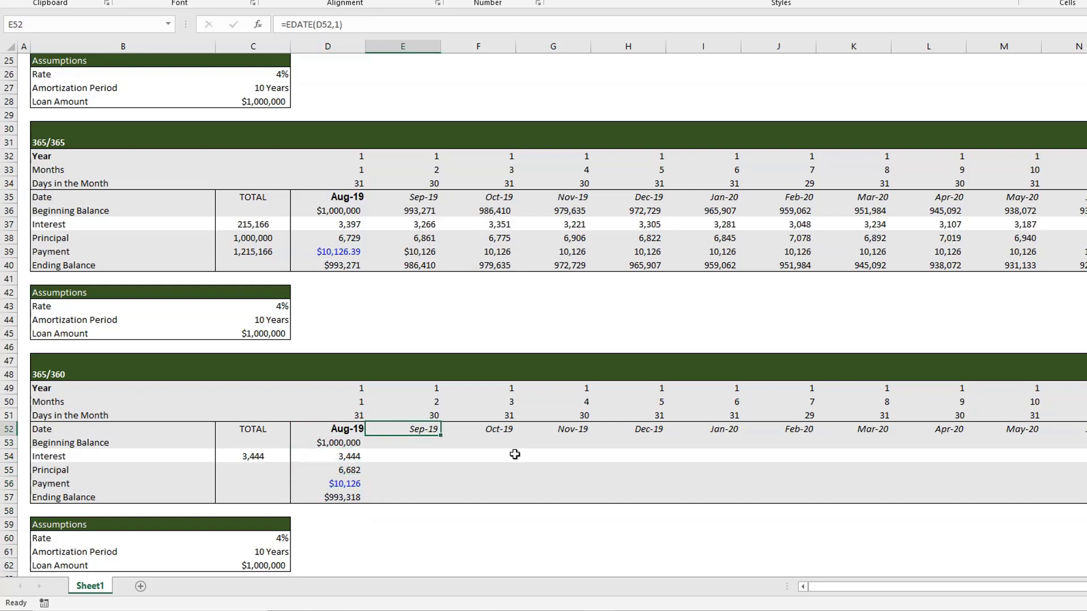
pyautogui.press('Down')
pyautogui.write('=')
pyautogui.press('Left')
pyautogui.press('Down')
pyautogui.press('Down')
pyautogui.press('Down')
pyautogui.press('Down')
pyautogui.press('Return')
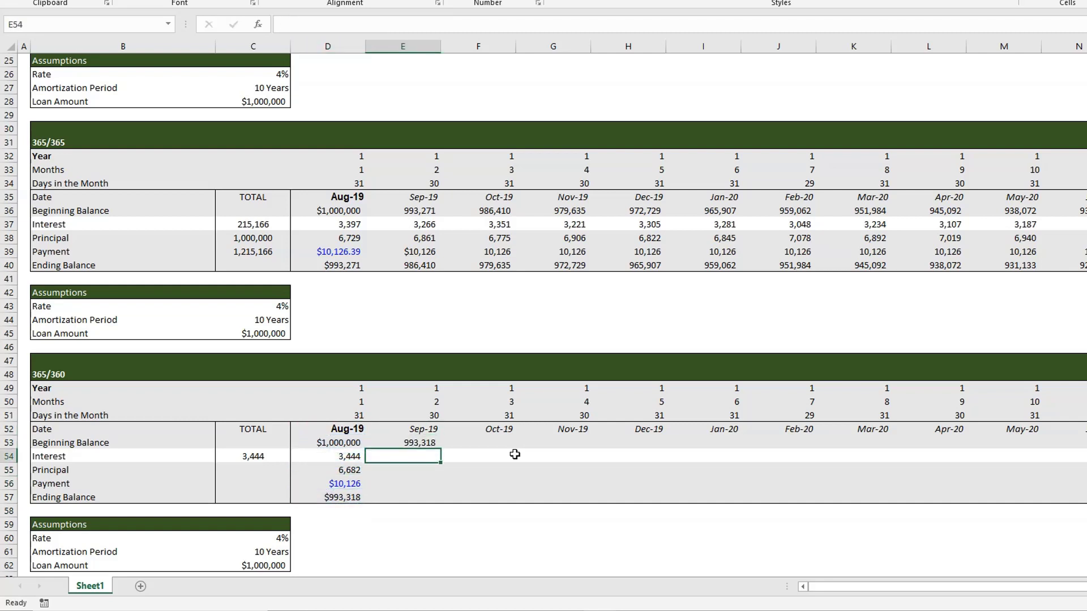
# Copy the Aug-19 interest-through-ending-balance block D54:D57.
pyautogui.press('Left')
pyautogui.press('Down')
pyautogui.press('Down')
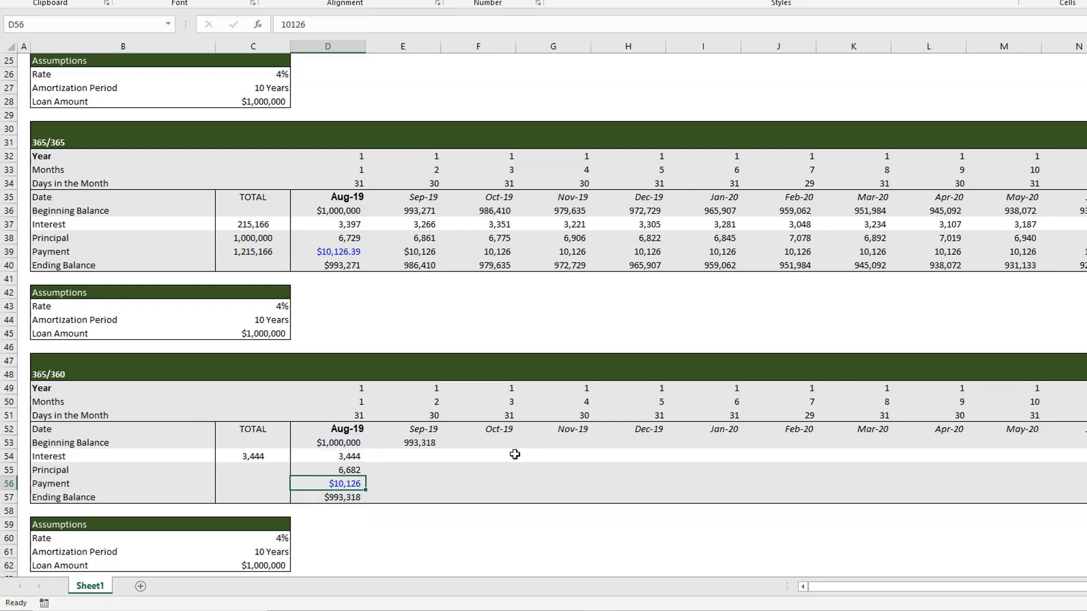
pyautogui.press('Up')
pyautogui.press('Up')
pyautogui.hotkey('shift', 'Down')
pyautogui.hotkey('shift', 'Down')
pyautogui.hotkey('shift', 'Down')
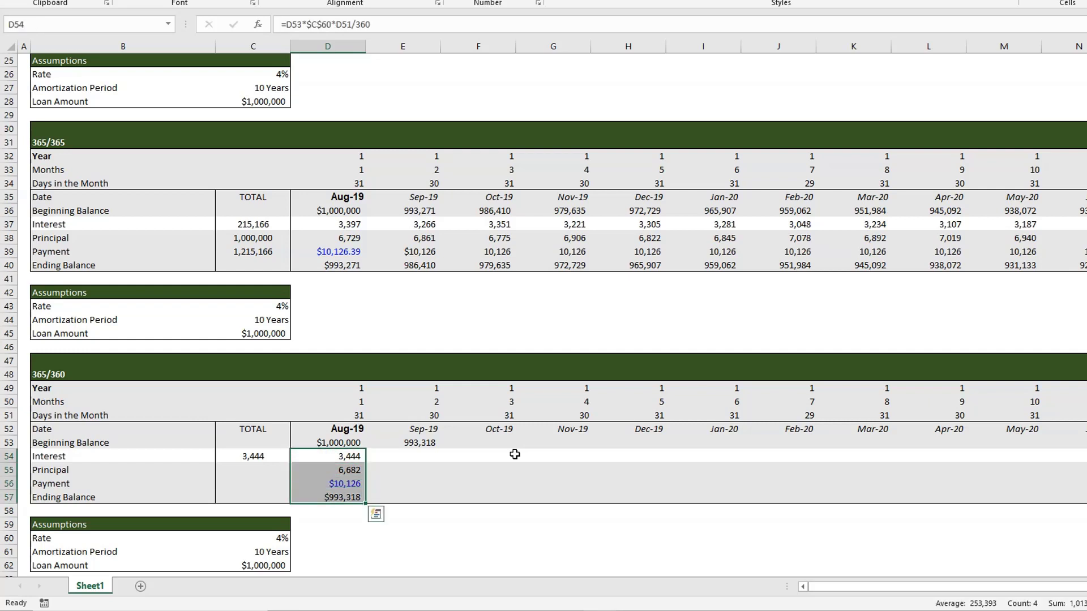
pyautogui.hotkey('ctrl', 'c')
pyautogui.press('Right')
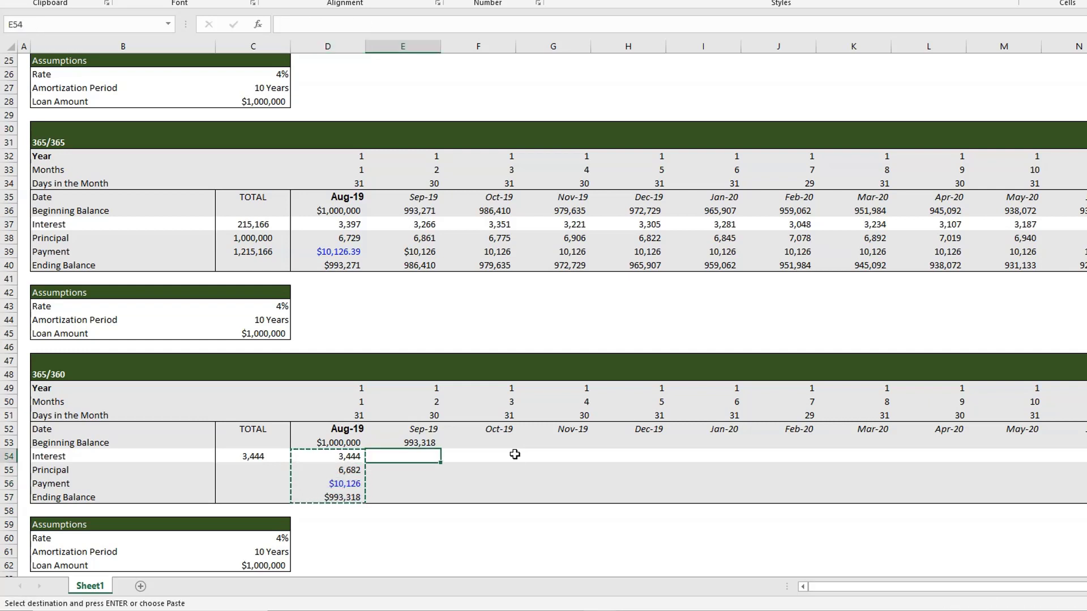
# Paste the Aug-19 formulas into Sep-19, link its payment to D56, and copy the Sep-19 column.
pyautogui.hotkey('ctrl', 'v')
pyautogui.press('Down')
pyautogui.press('Down')
pyautogui.write('=')
pyautogui.press('Left')
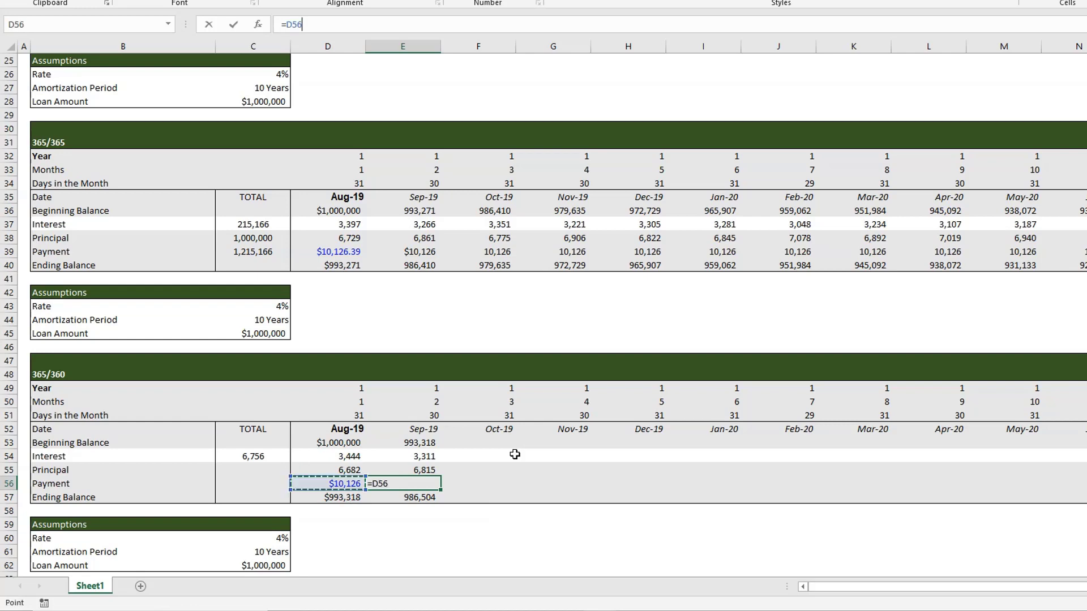
pyautogui.press('Return')
pyautogui.press('Up')
pyautogui.press('Up')
pyautogui.press('Up')
pyautogui.press('Up')
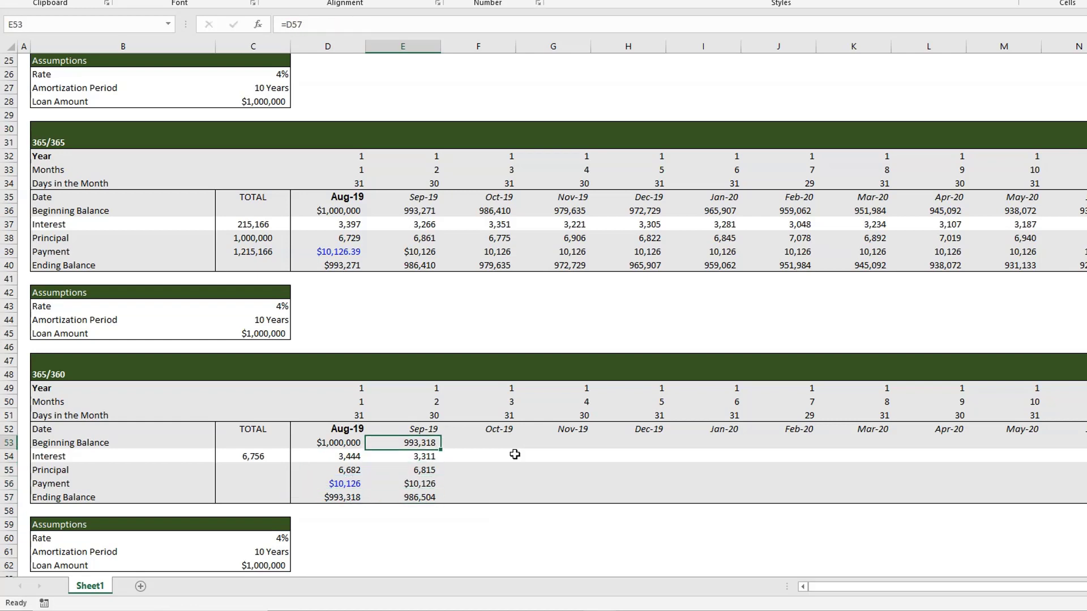
pyautogui.hotkey('shift', 'Down')
pyautogui.hotkey('shift', 'Down')
pyautogui.hotkey('shift', 'Down')
pyautogui.hotkey('shift', 'Down')
pyautogui.hotkey('ctrl', 'c')
# Paste the Sep-19 formulas across all months through column DS and check the last balance.
pyautogui.hotkey('ctrl', 'shift', 'Right')
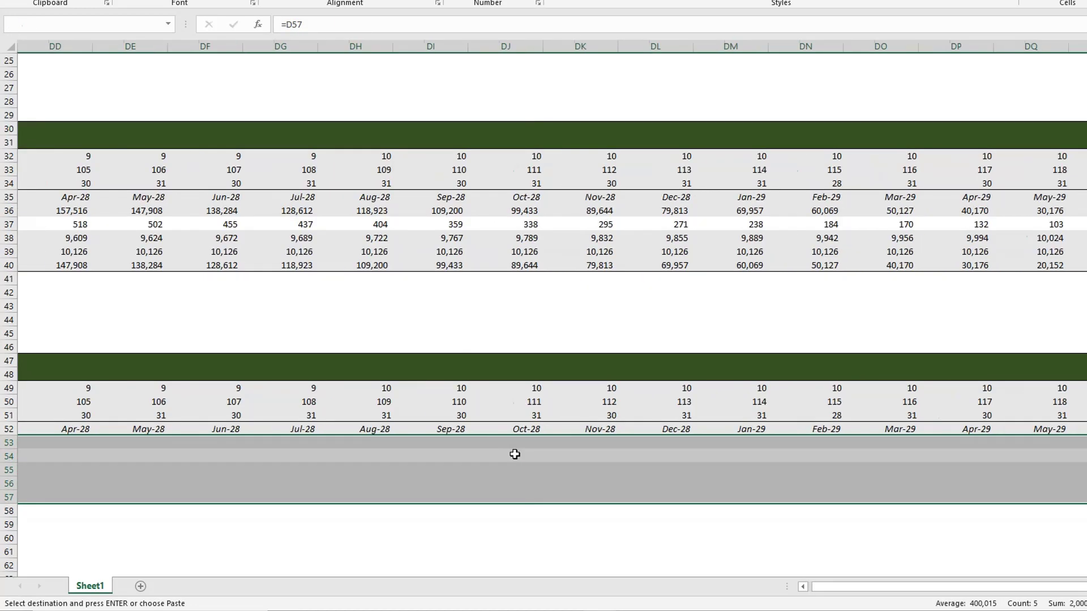
pyautogui.hotkey('alt', 'h')
pyautogui.press('v')
pyautogui.press('f')
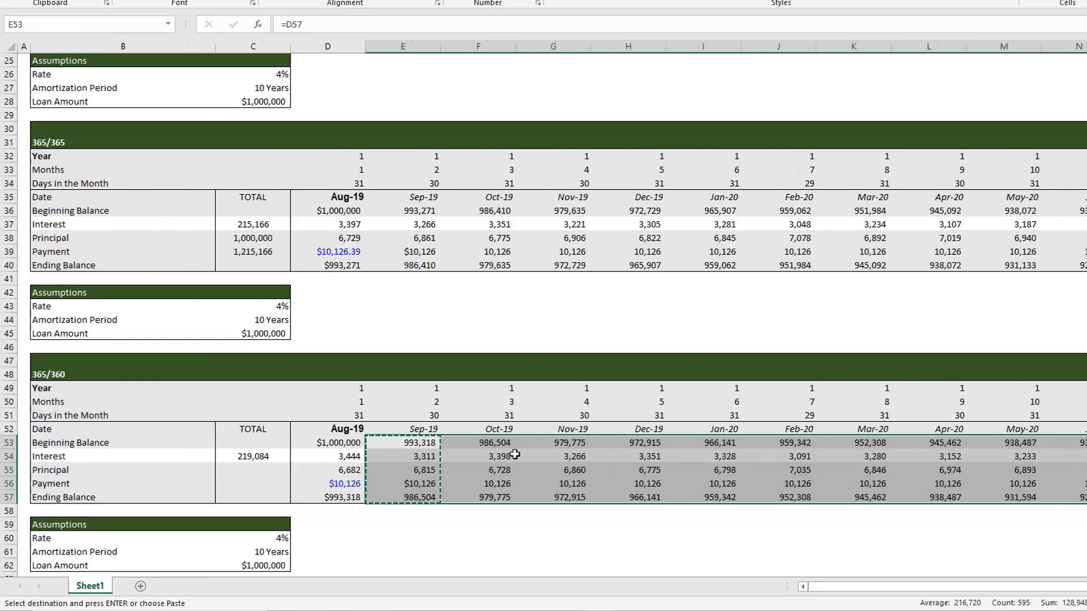
pyautogui.press('Left')
pyautogui.press('Right')
pyautogui.press('Down')
pyautogui.press('Down')
pyautogui.press('Down')
pyautogui.press('Down')
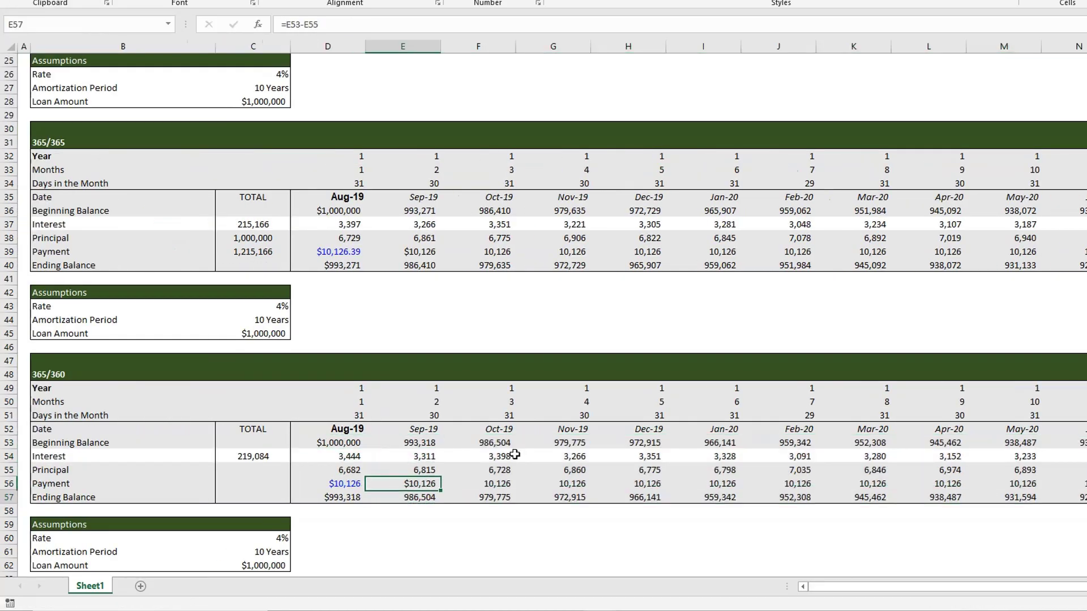
pyautogui.hotkey('ctrl', 'Right')
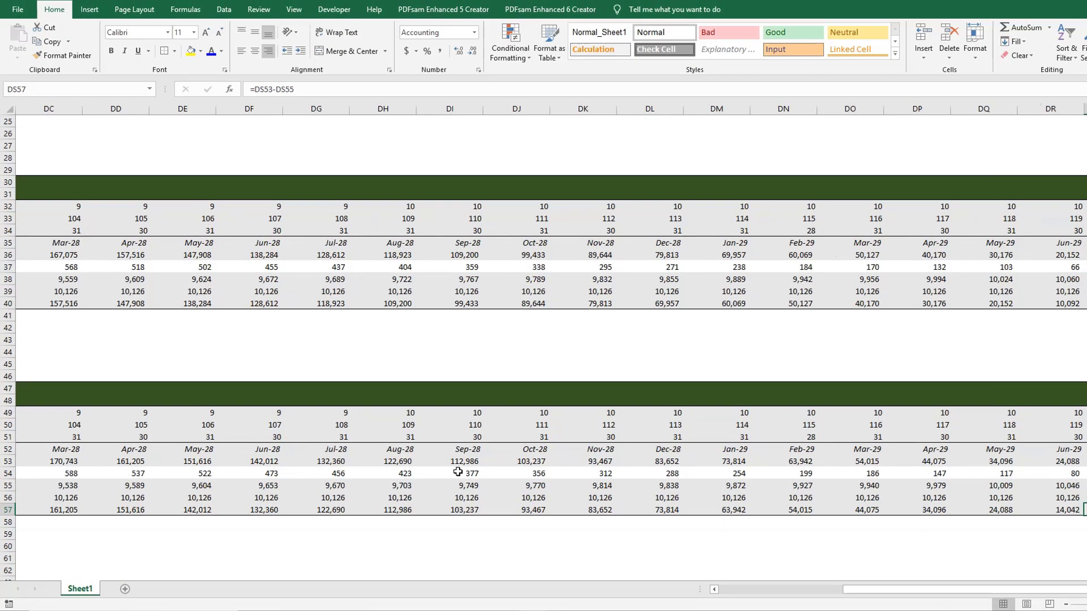
pyautogui.hotkey('ctrl', 'Left')
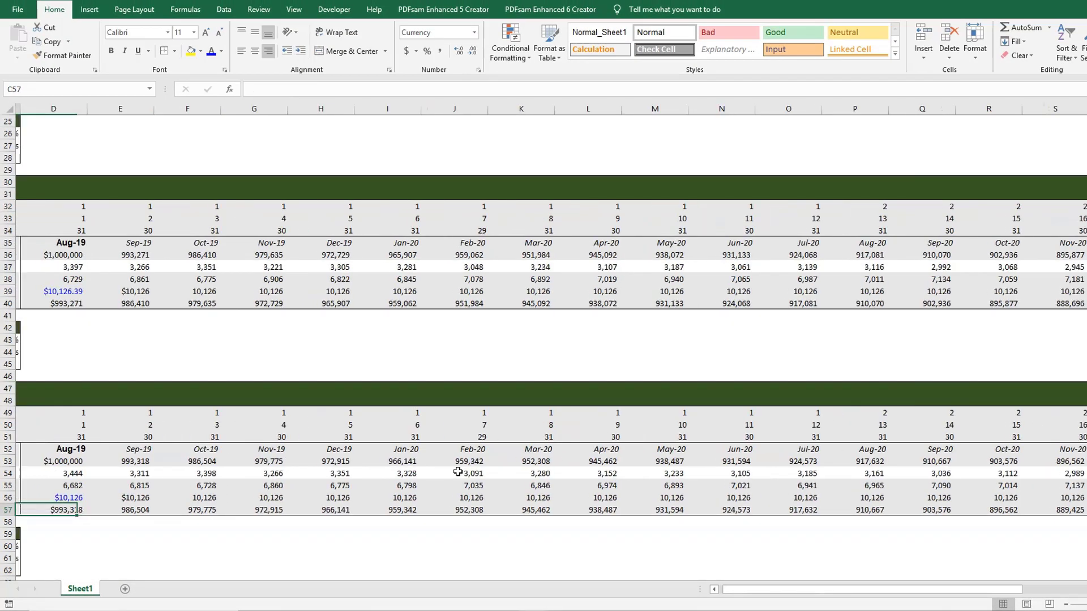
pyautogui.press('Up')
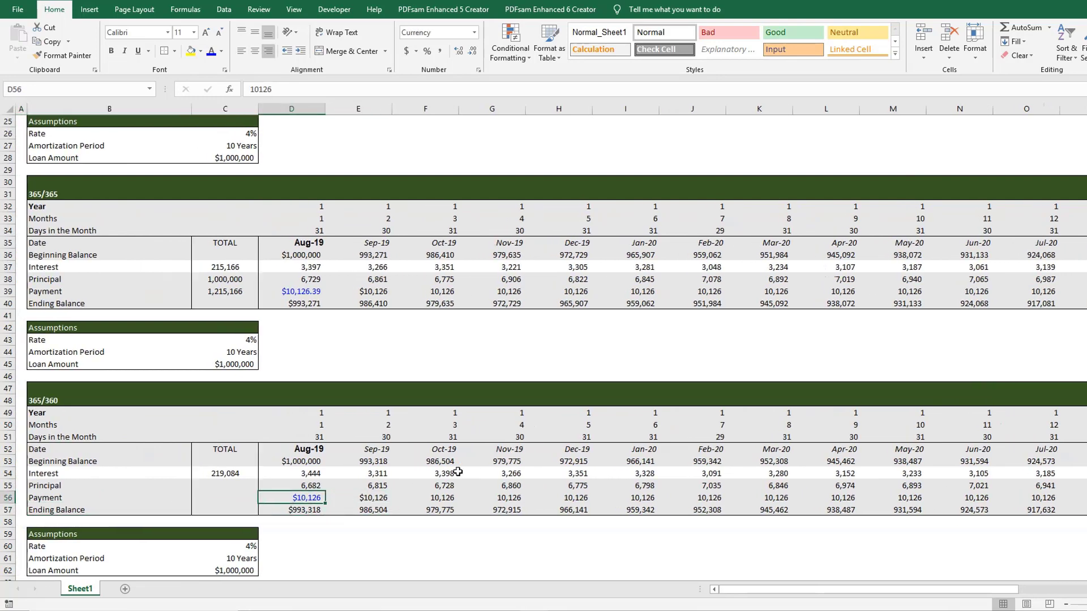
# Goal Seek DS57 to 0 by changing D56, giving a $10,153 payment and 218,341 total interest.
pyautogui.click(222, 10)
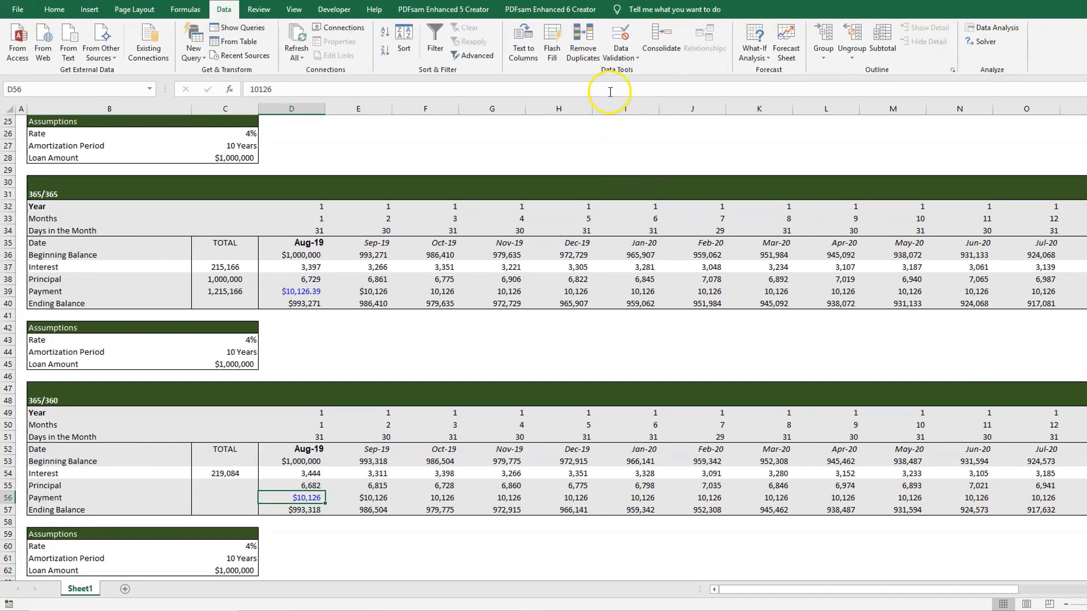
pyautogui.click(775, 92)
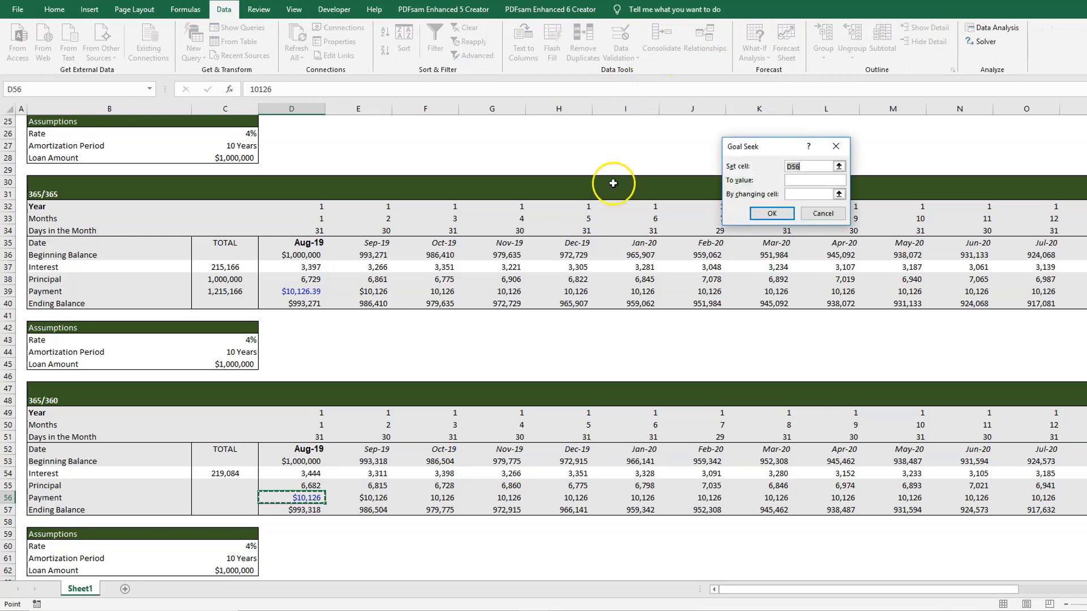
pyautogui.click(320, 510)
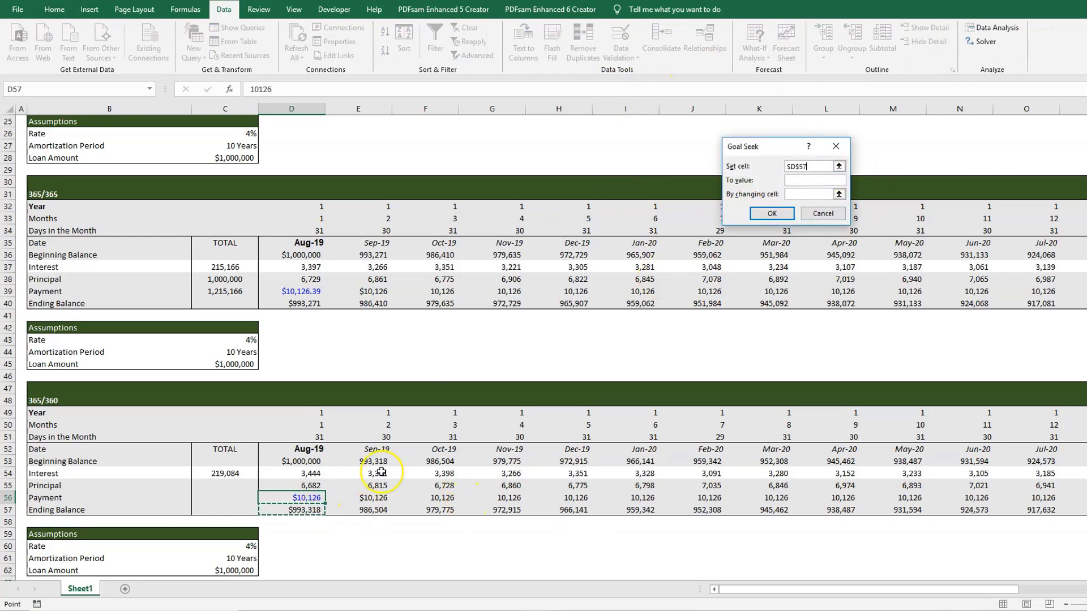
pyautogui.hotkey('ctrl', 'Right')
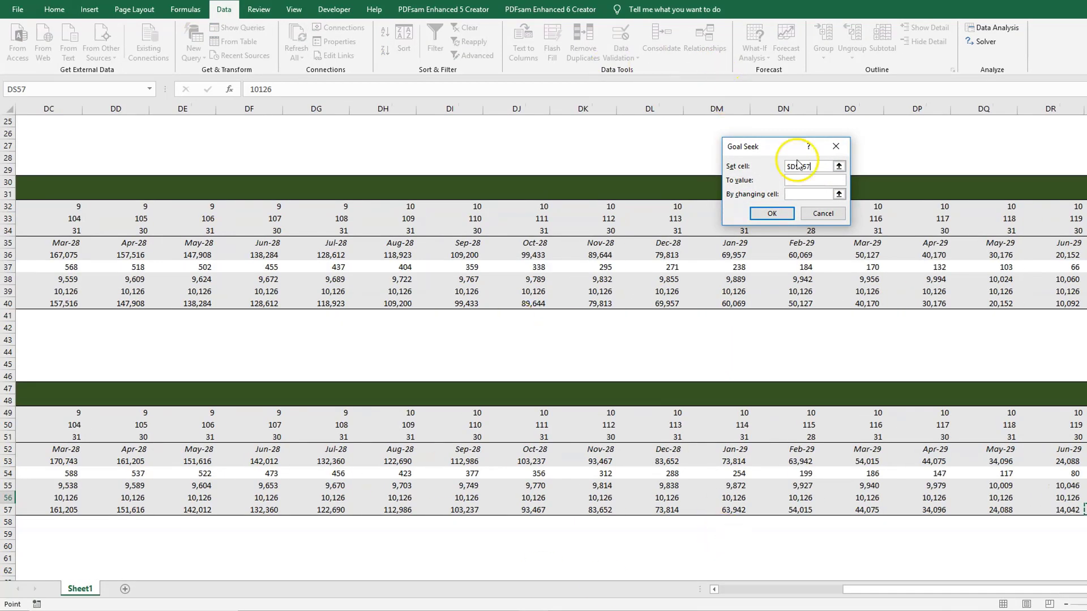
pyautogui.click(809, 181)
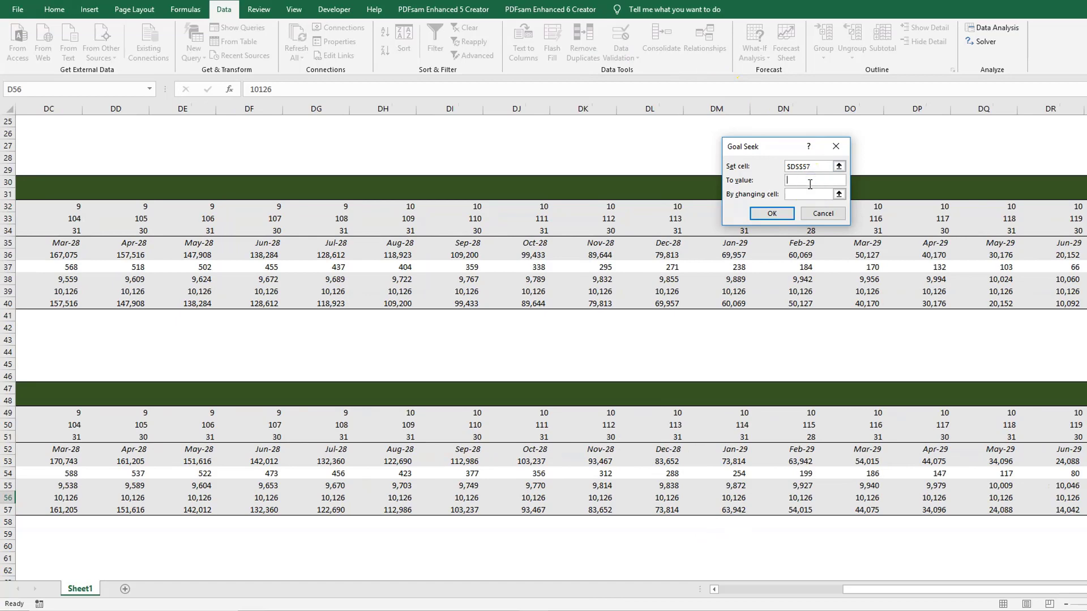
pyautogui.write('0')
pyautogui.click(809, 194)
pyautogui.moveTo(860, 590); pyautogui.dragTo(575, 594)
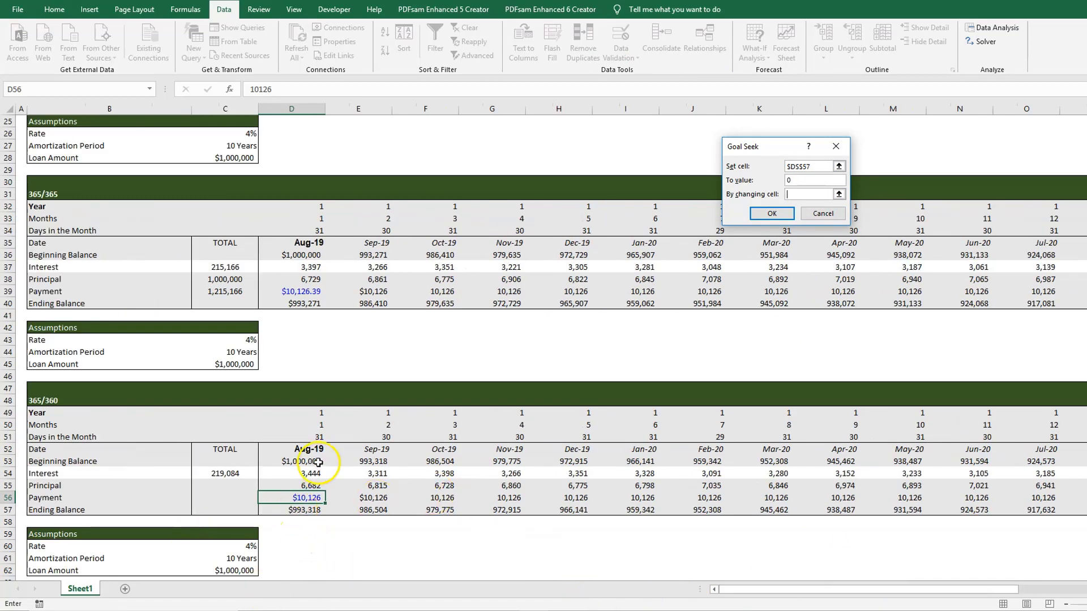
pyautogui.click(294, 497)
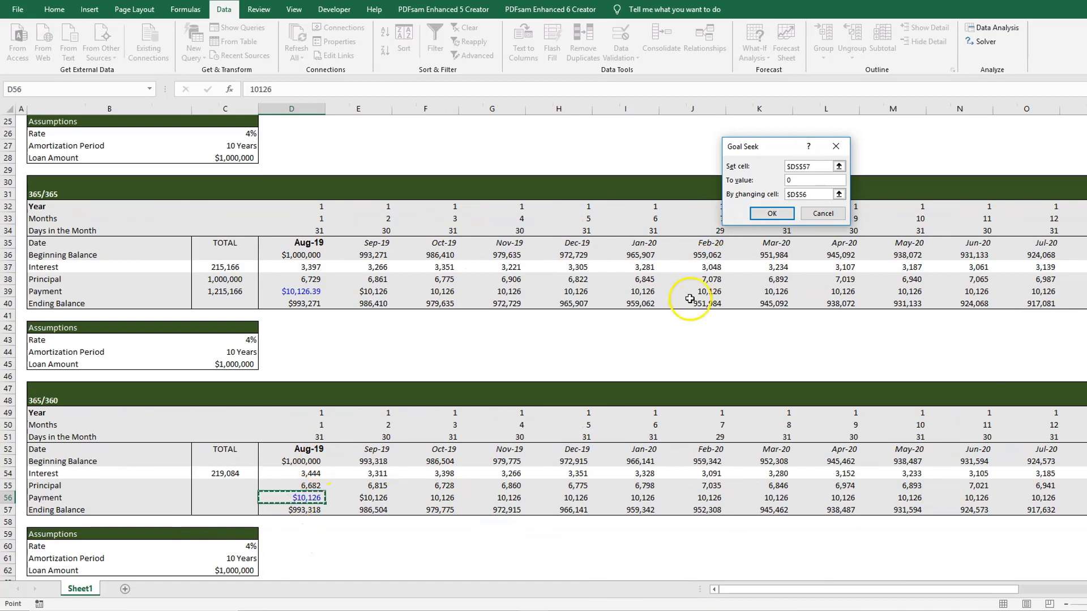
pyautogui.click(772, 214)
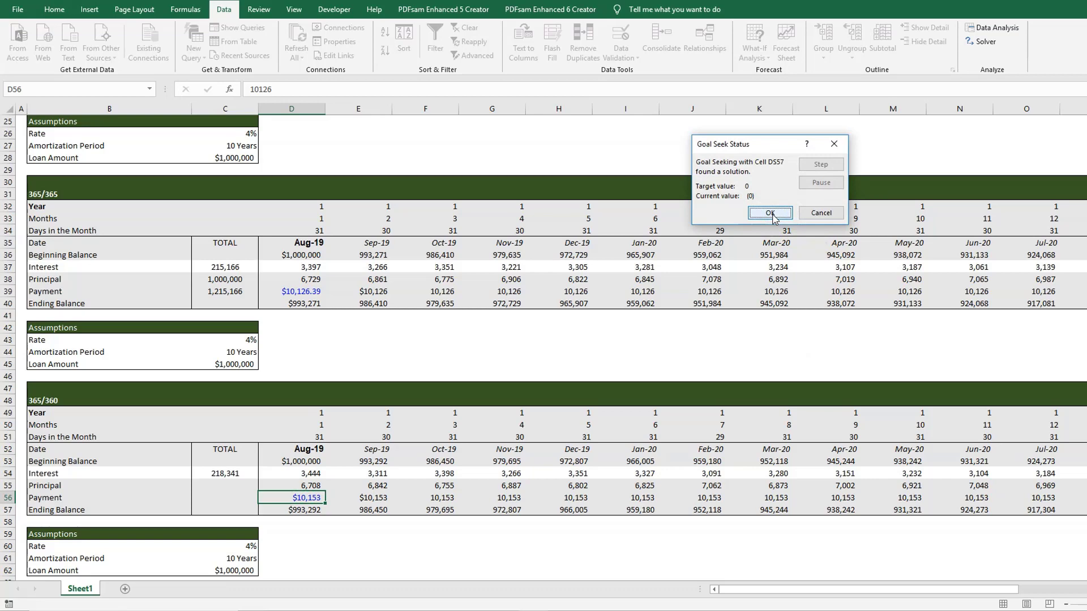
pyautogui.click(766, 213)
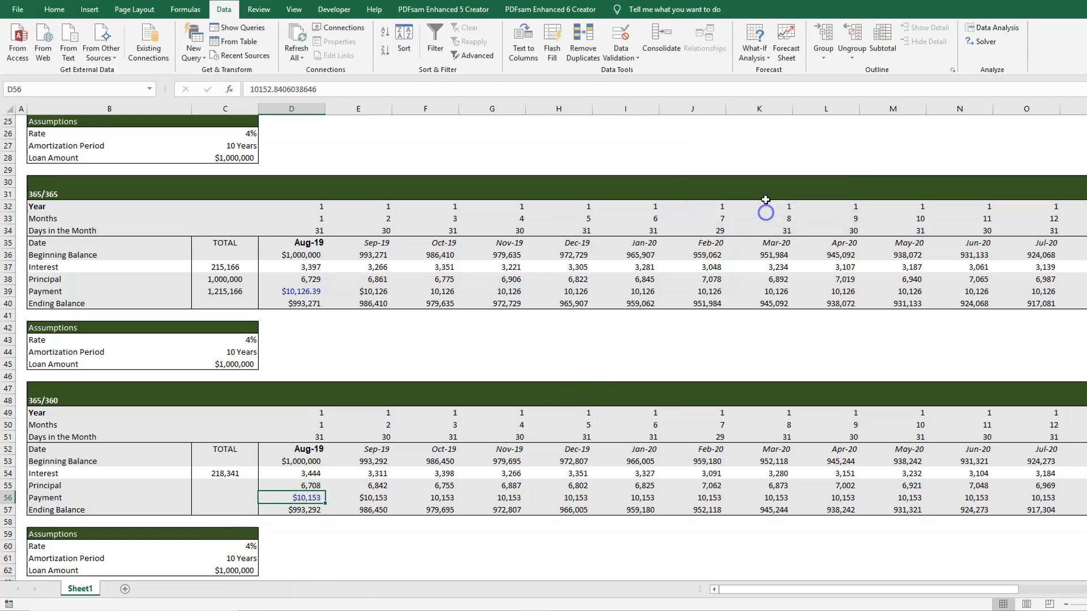
# Enter =SUM(D55:DS55) in C55 for a principal total of 1,000,000.
pyautogui.hotkey('ctrl', 'Right')
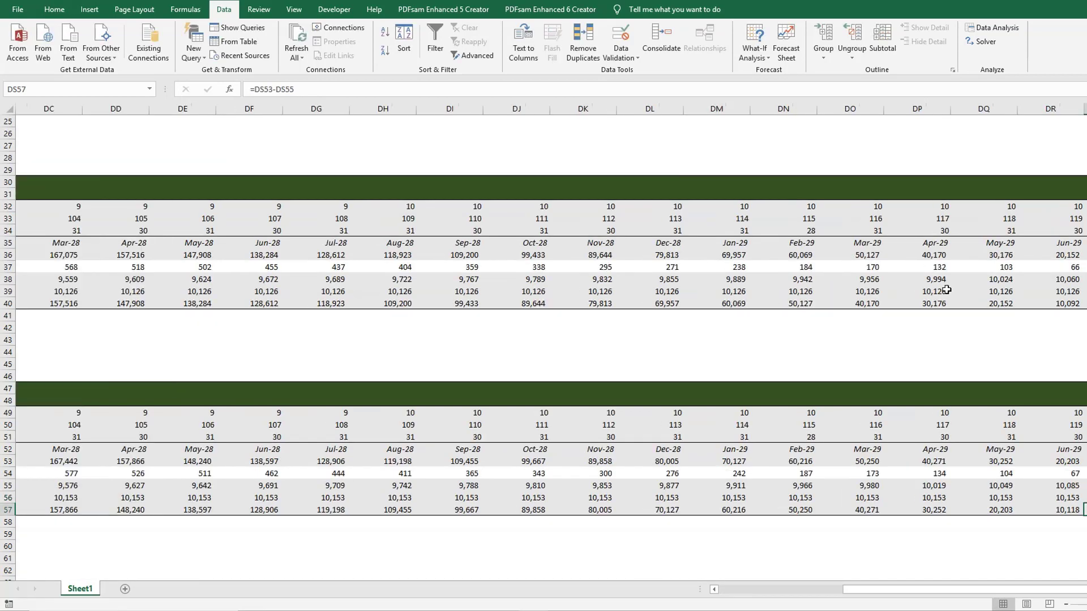
pyautogui.hotkey('ctrl', 'Left')
pyautogui.hotkey('ctrl', 'Left')
pyautogui.press('Up')
pyautogui.press('Right')
pyautogui.press('Down')
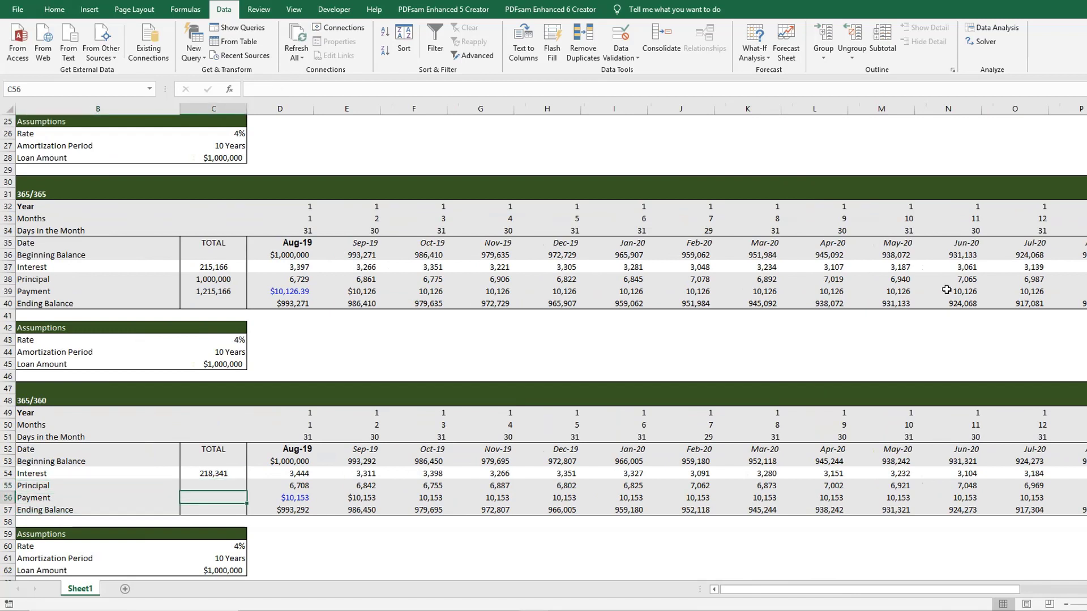
pyautogui.press('Up')
pyautogui.press('Up')
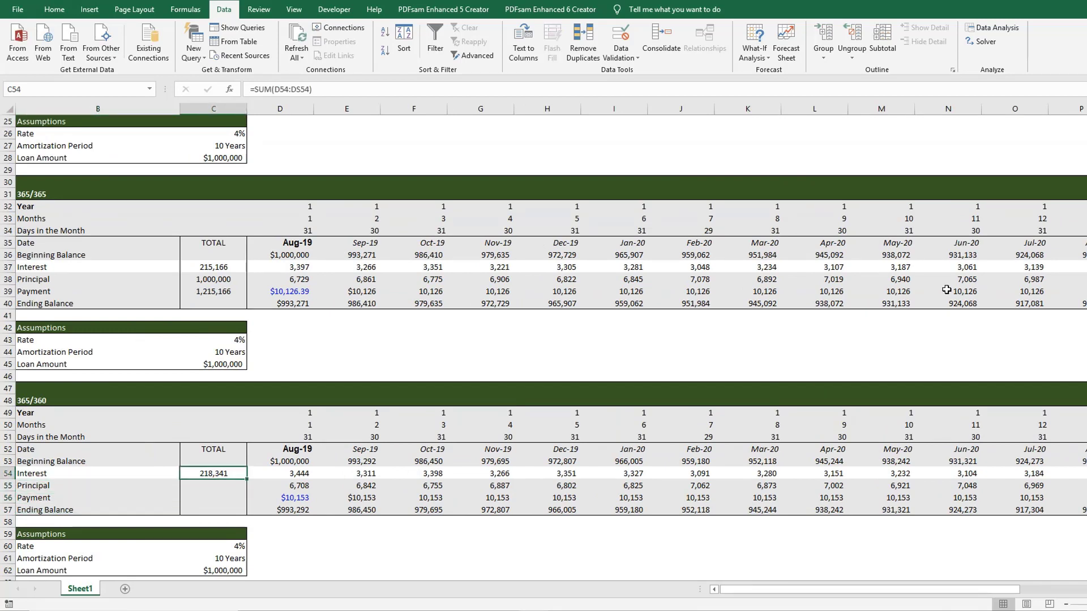
pyautogui.press('Down')
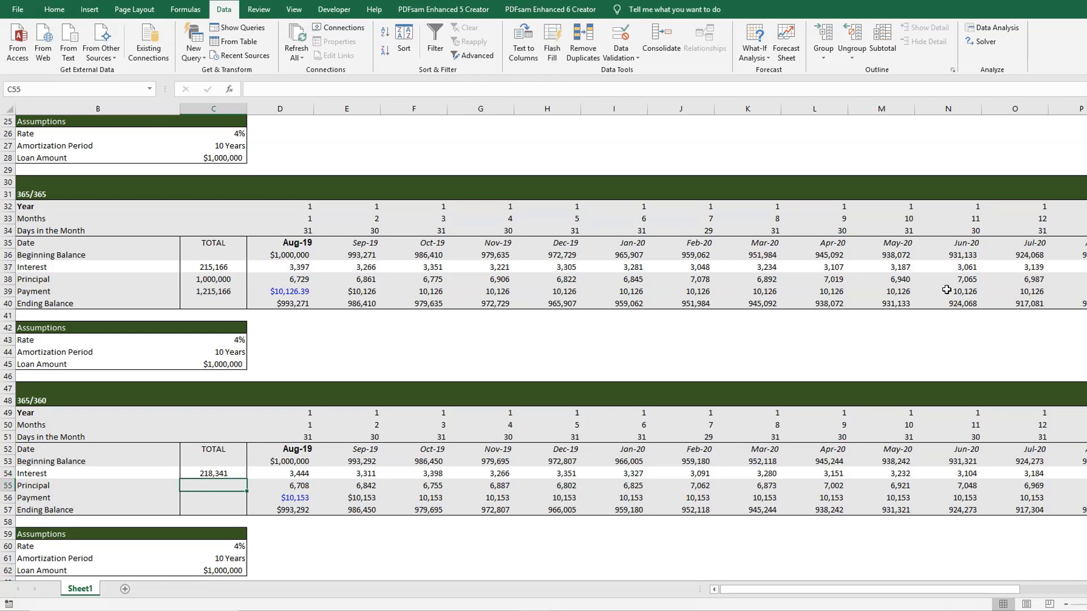
pyautogui.write('=SUM(')
pyautogui.press('Right')
pyautogui.hotkey('ctrl', 'shift', 'Right')
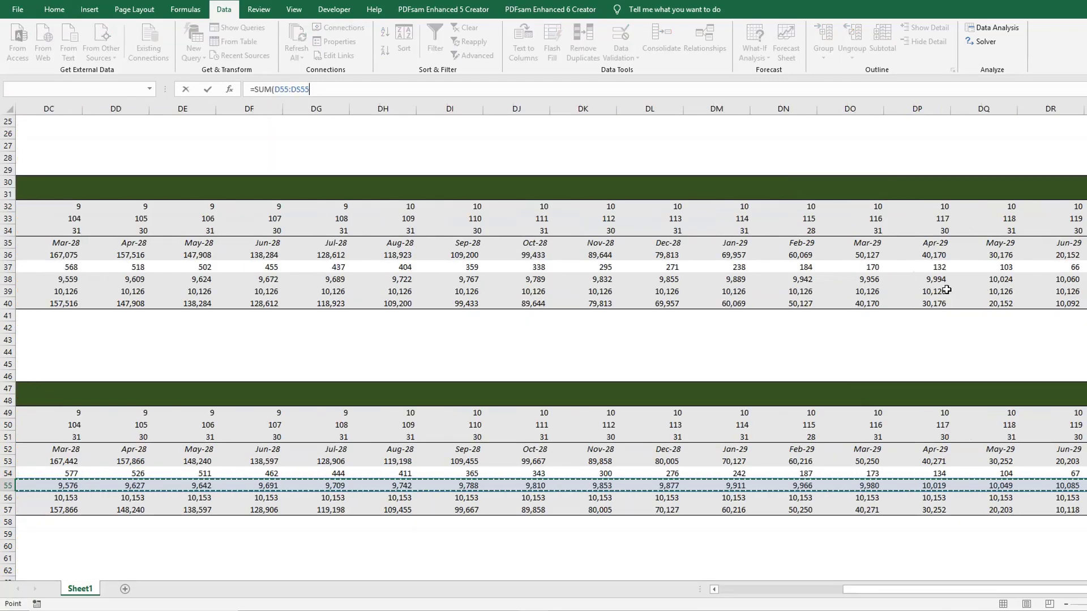
pyautogui.press('Return')
# Copy the sum formula into C56 for a payment total of 1,218,341.
pyautogui.press('Up')
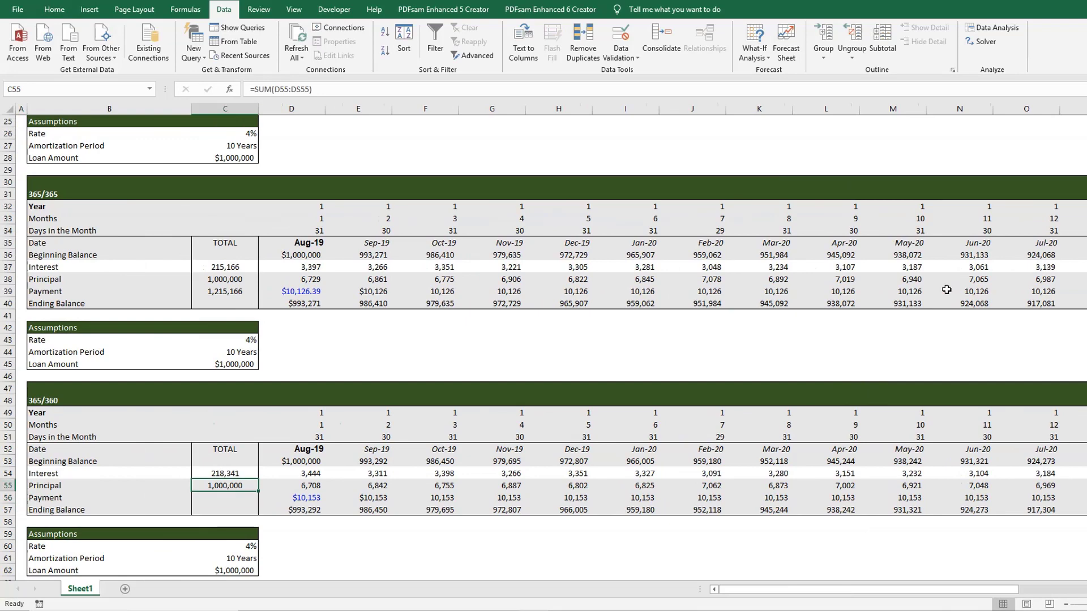
pyautogui.hotkey('ctrl', 'c')
pyautogui.press('Down')
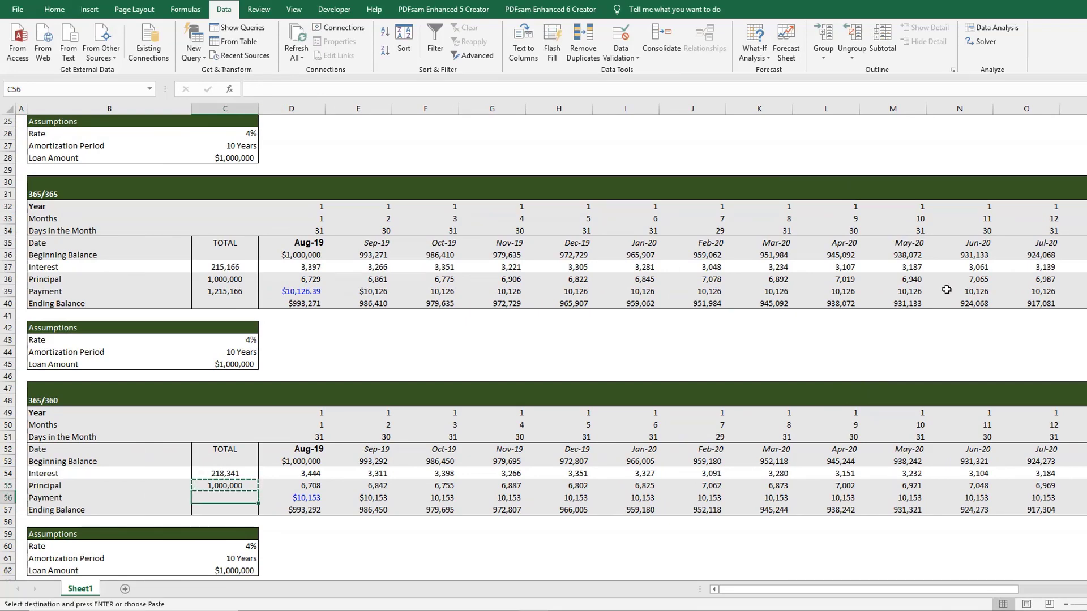
pyautogui.hotkey('alt', 'h')
pyautogui.press('v')
pyautogui.press('p')
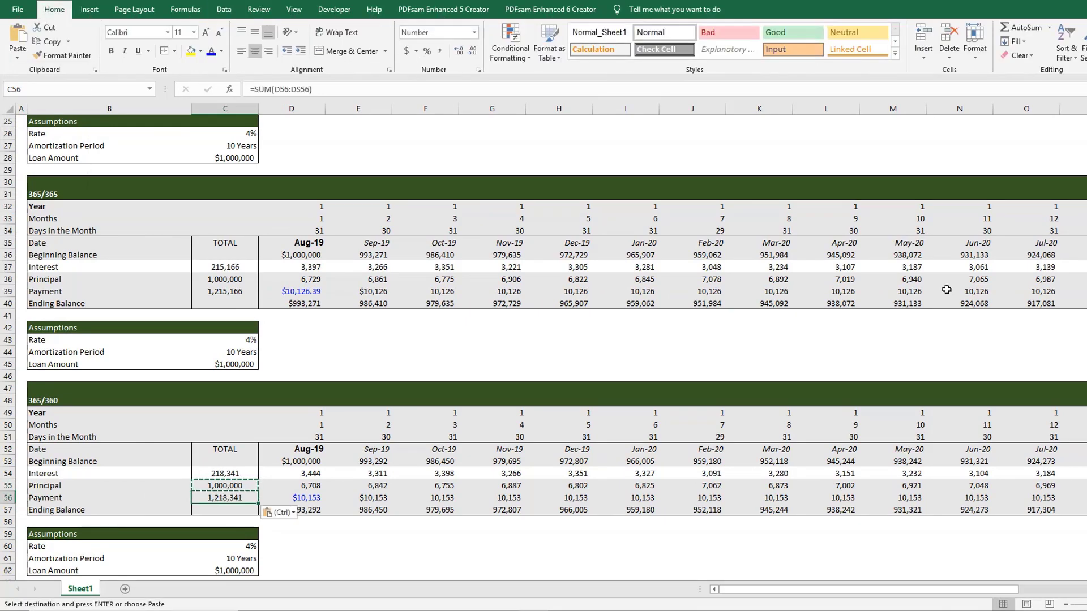
pyautogui.press('Escape')
pyautogui.press('Left')
pyautogui.press('Left')
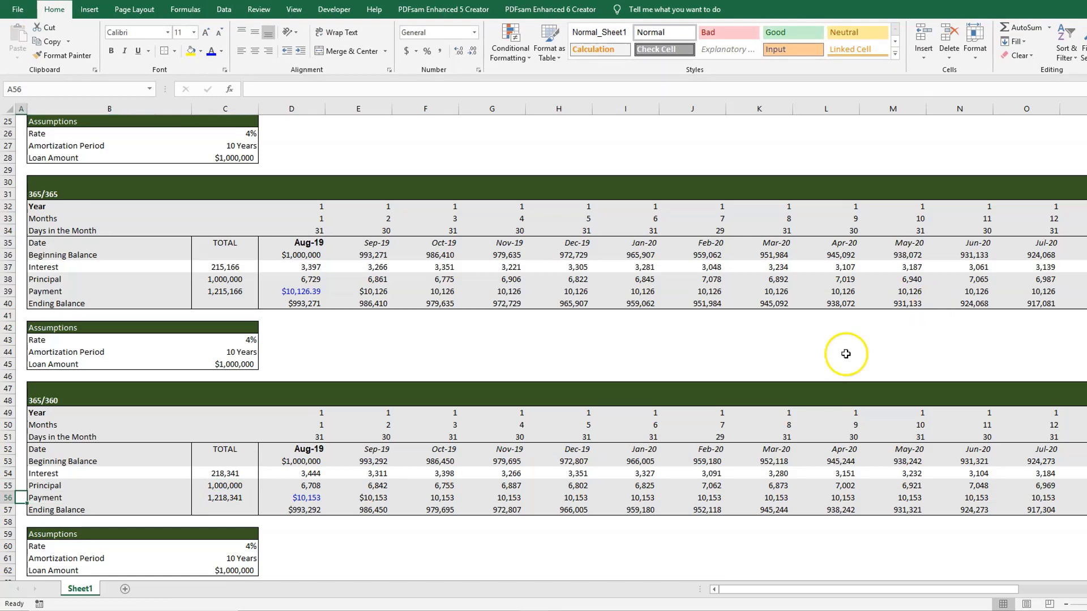
pyautogui.scroll(-1, 623, 396)
pyautogui.scroll(4, 512, 421)
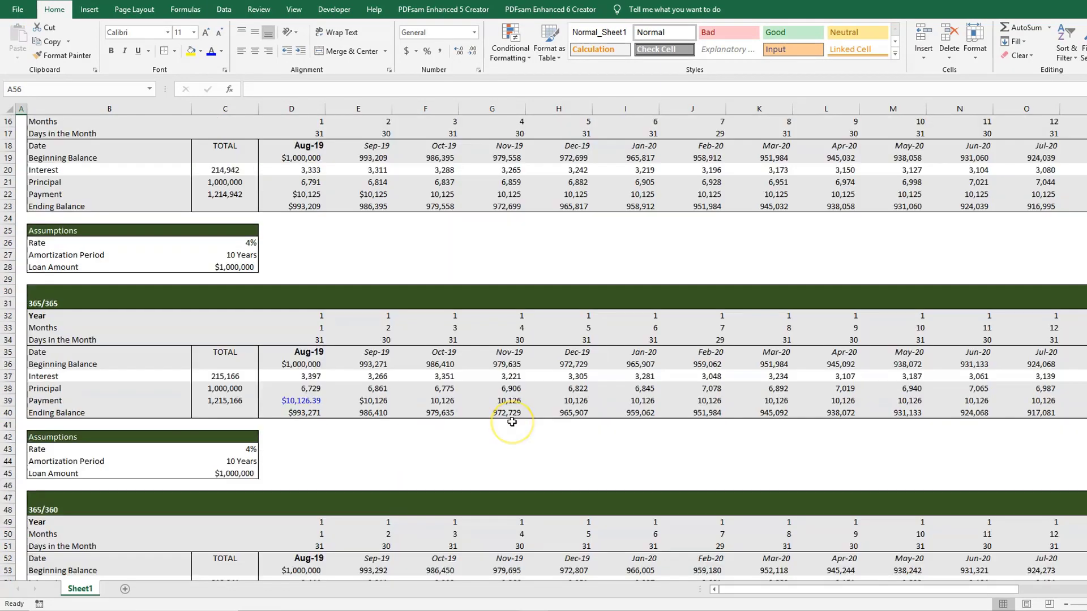
pyautogui.scroll(1, 512, 421)
pyautogui.scroll(-5, 512, 422)
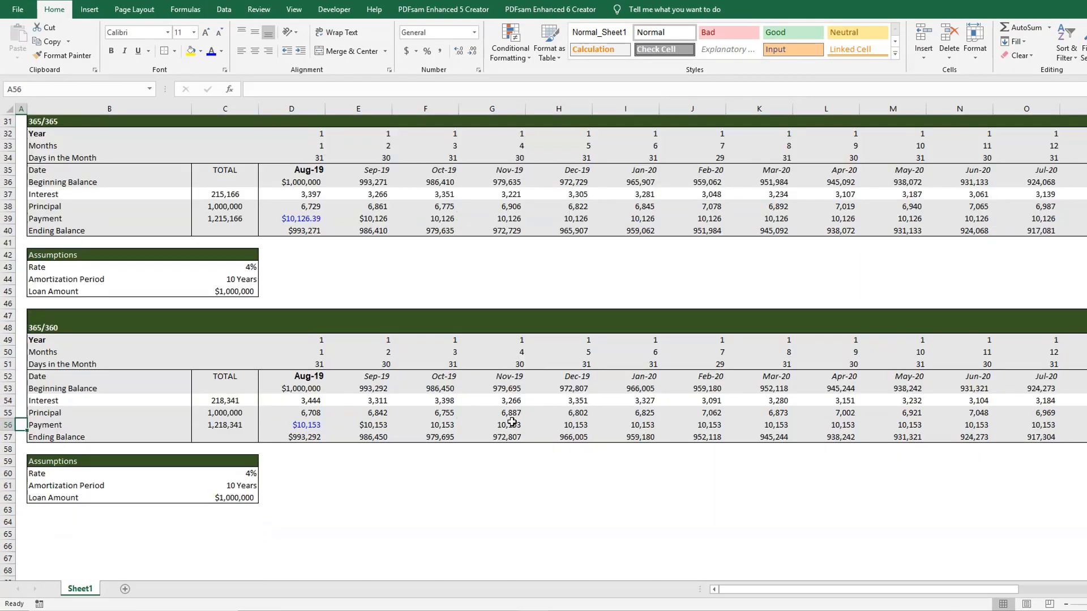
pyautogui.scroll(4, 512, 422)
pyautogui.click(516, 398)
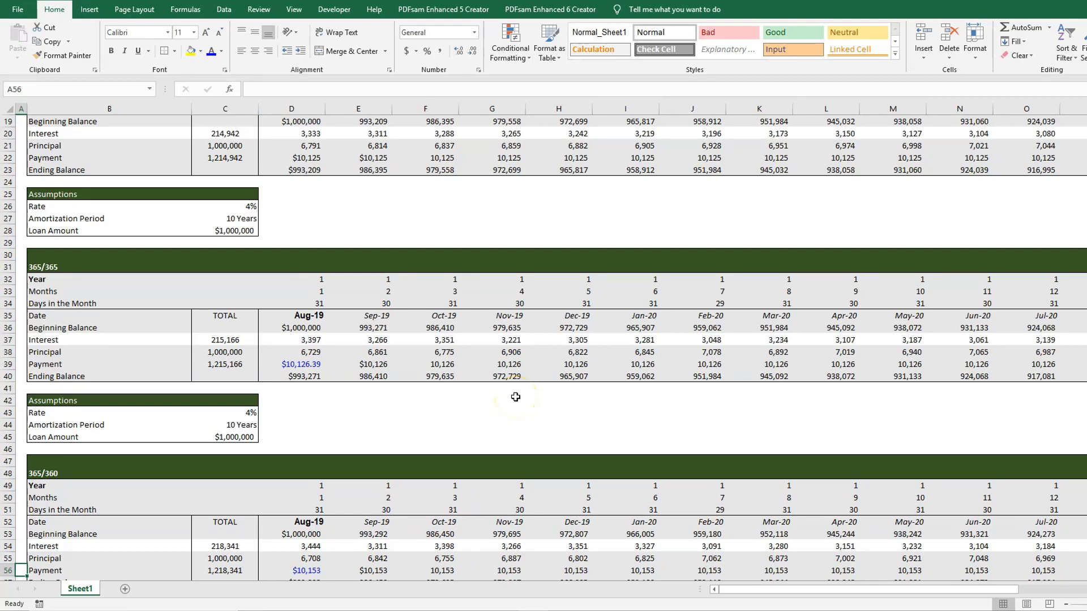
pyautogui.scroll(-2, 516, 397)
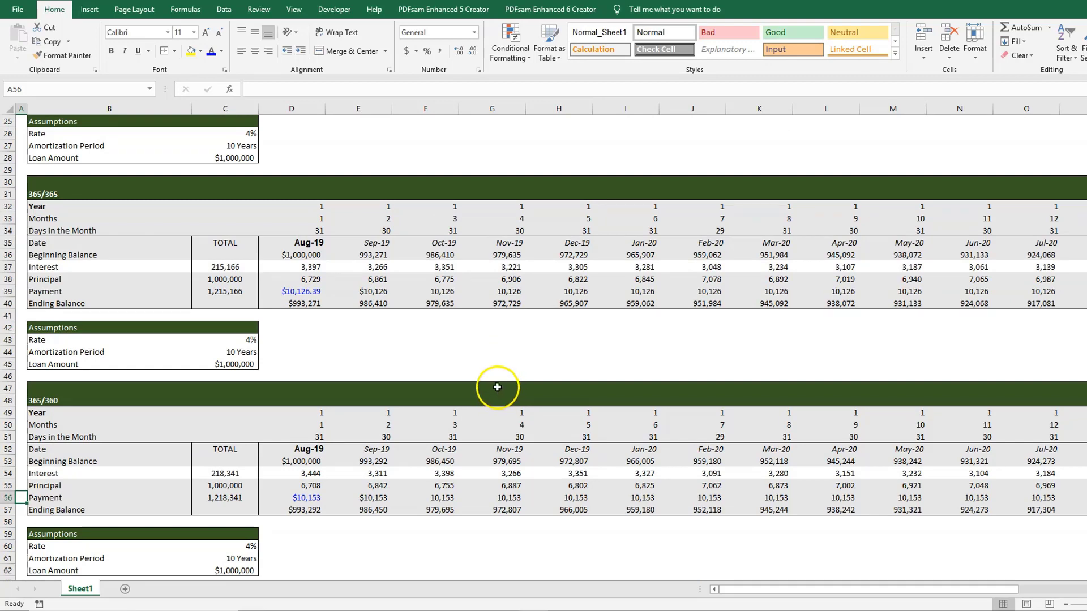
pyautogui.scroll(2, 497, 387)
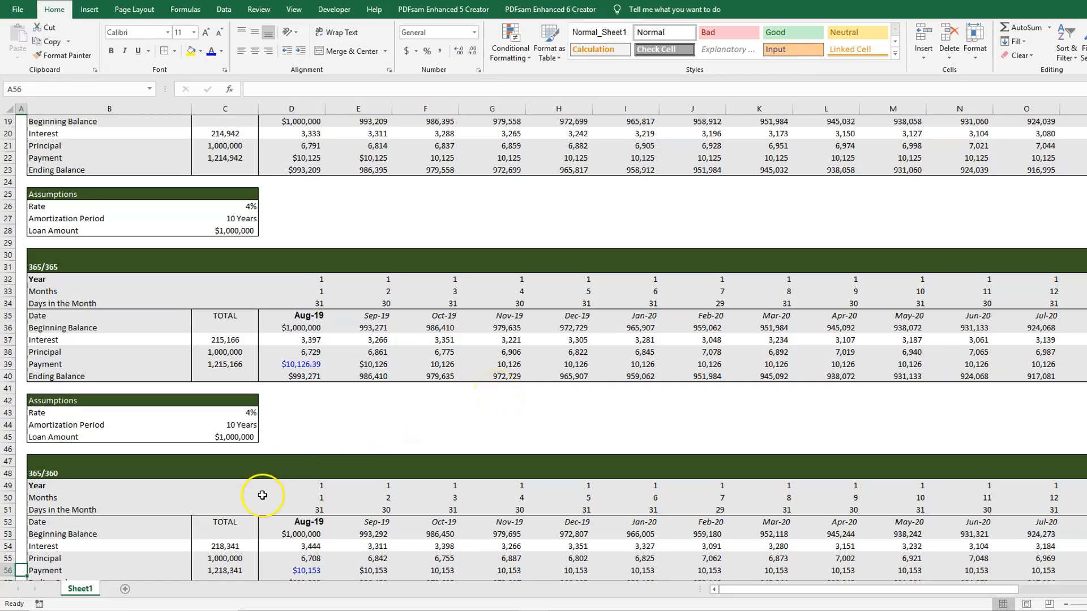